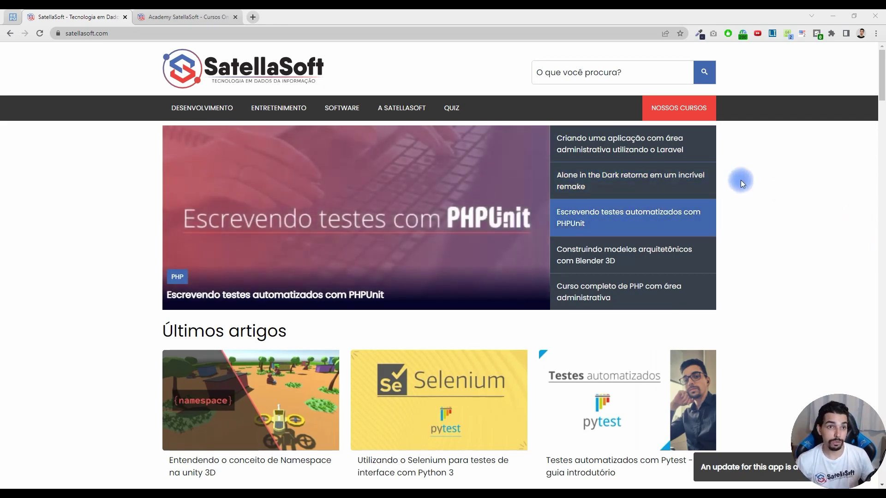
Step: Switch to the SatellaSoft Academy site tab
{"action": "left_click", "coordinate": [188, 15]}
Step: Open the course page 'Aprenda a criar seus jogos na Unity 3D'
{"action": "scroll", "coordinate": [574, 323], "scroll_direction": "down", "scroll_amount": 2}
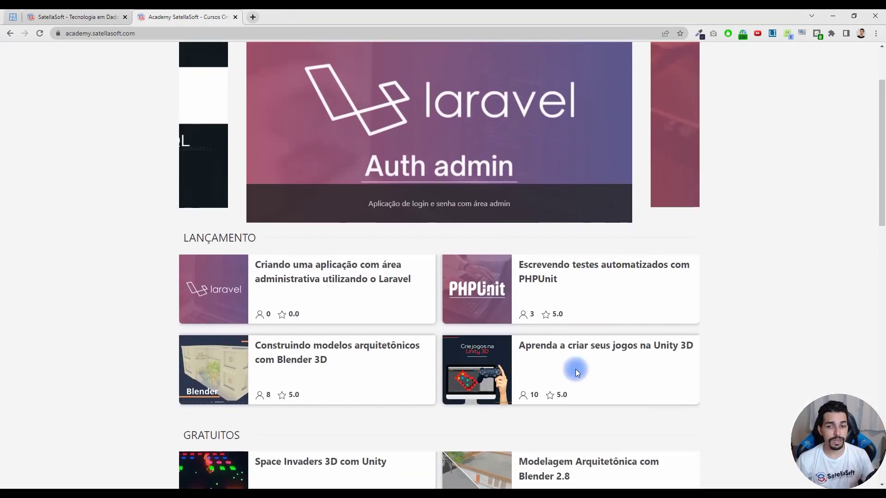
{"action": "left_click", "coordinate": [551, 350]}
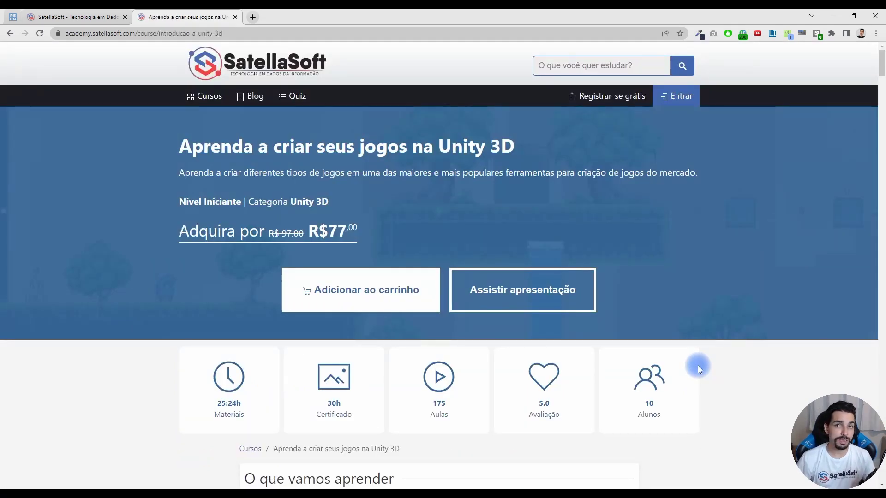
{"action": "scroll", "coordinate": [717, 293], "scroll_direction": "down", "scroll_amount": 4}
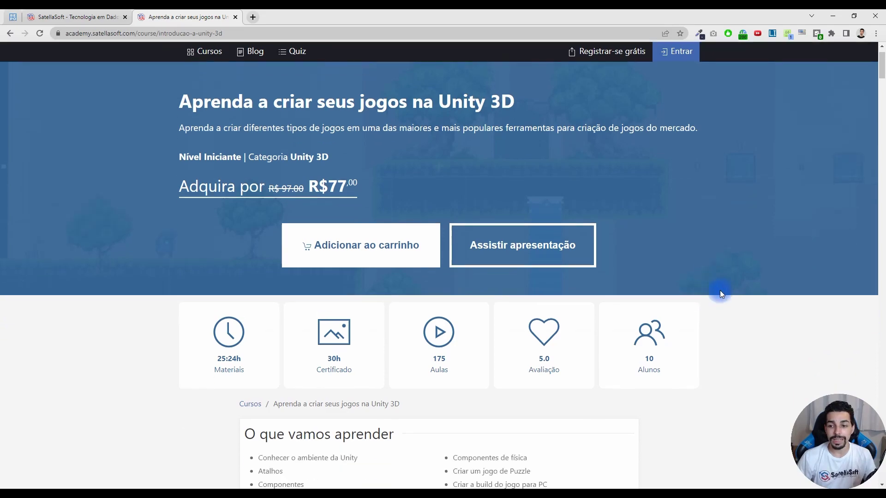
{"action": "scroll", "coordinate": [732, 284], "scroll_direction": "up", "scroll_amount": 3}
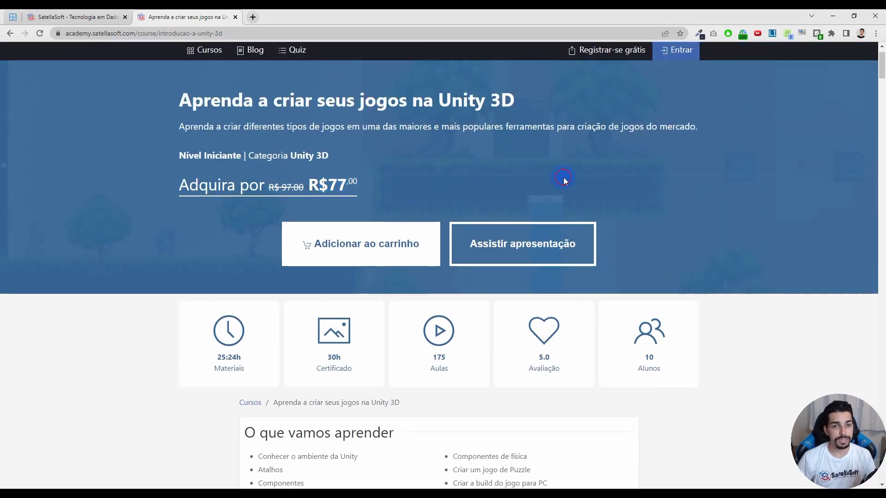
Step: Scroll down the course curriculum and enlarge the 2D platformer screenshot full screen
{"action": "scroll", "coordinate": [700, 292], "scroll_direction": "down", "scroll_amount": 5}
{"action": "scroll", "coordinate": [695, 289], "scroll_direction": "down", "scroll_amount": 8}
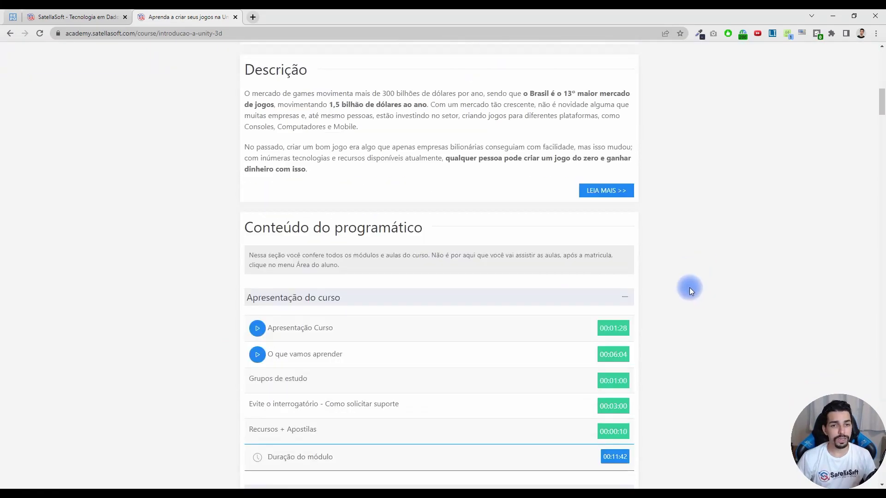
{"action": "scroll", "coordinate": [683, 283], "scroll_direction": "down", "scroll_amount": 5}
{"action": "scroll", "coordinate": [688, 273], "scroll_direction": "down", "scroll_amount": 3}
{"action": "scroll", "coordinate": [699, 261], "scroll_direction": "down", "scroll_amount": 4}
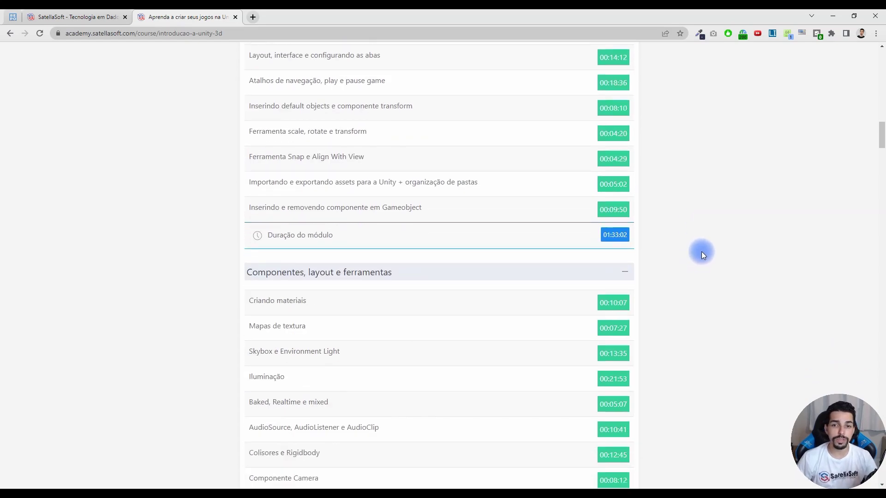
{"action": "scroll", "coordinate": [701, 251], "scroll_direction": "down", "scroll_amount": 3}
{"action": "scroll", "coordinate": [698, 247], "scroll_direction": "down", "scroll_amount": 2}
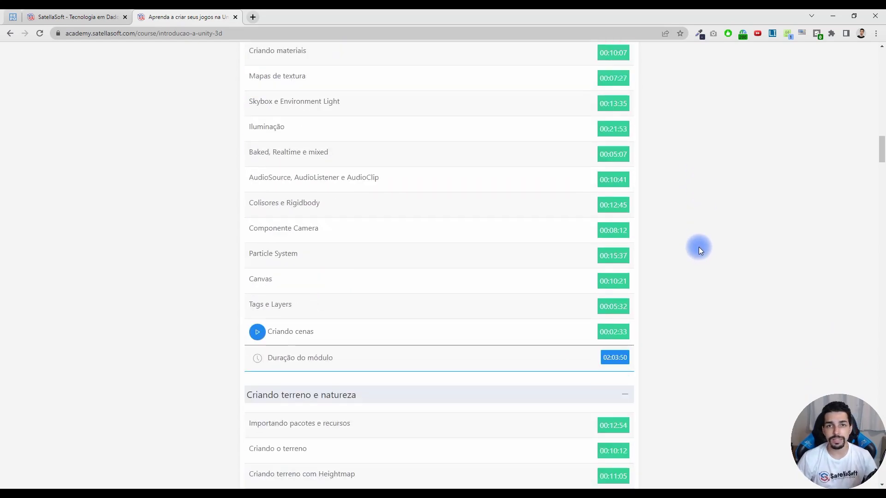
{"action": "scroll", "coordinate": [699, 248], "scroll_direction": "down", "scroll_amount": 7}
{"action": "scroll", "coordinate": [698, 247], "scroll_direction": "down", "scroll_amount": 5}
{"action": "scroll", "coordinate": [696, 243], "scroll_direction": "down", "scroll_amount": 7}
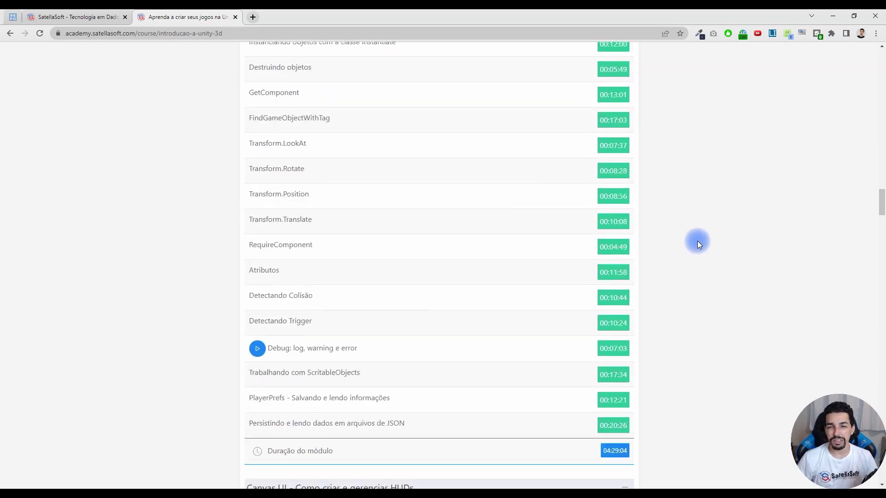
{"action": "scroll", "coordinate": [697, 241], "scroll_direction": "down", "scroll_amount": 8}
{"action": "scroll", "coordinate": [697, 241], "scroll_direction": "down", "scroll_amount": 7}
{"action": "left_click_drag", "start_coordinate": [880, 257], "coordinate": [881, 415]}
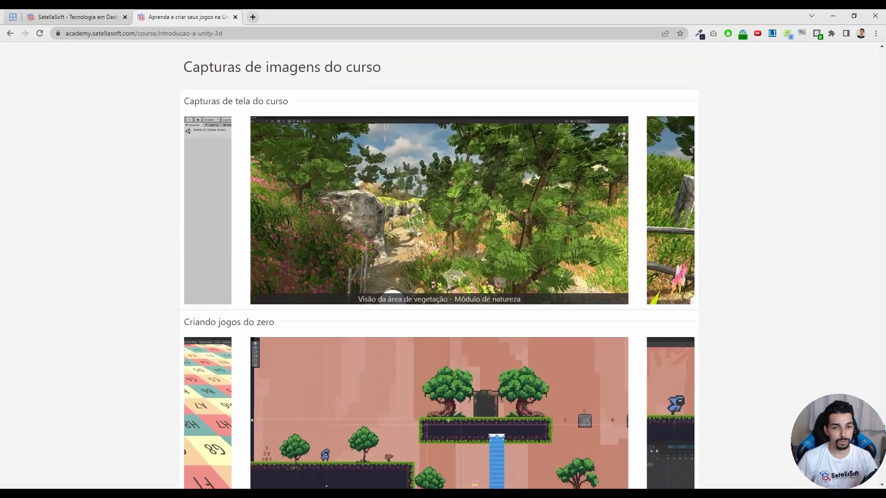
{"action": "scroll", "coordinate": [377, 277], "scroll_direction": "down", "scroll_amount": 5}
{"action": "left_click", "coordinate": [378, 296]}
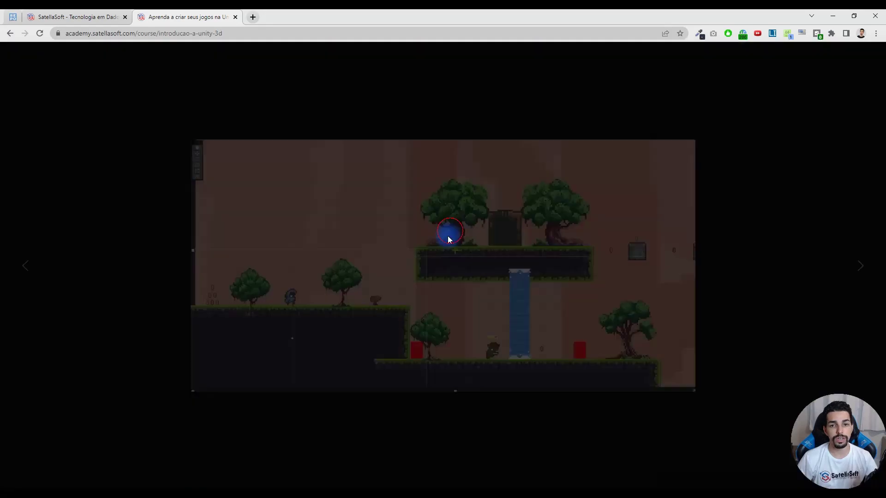
Step: Browse back three screenshots in the gallery, then close the viewer
{"action": "left_click", "coordinate": [31, 265]}
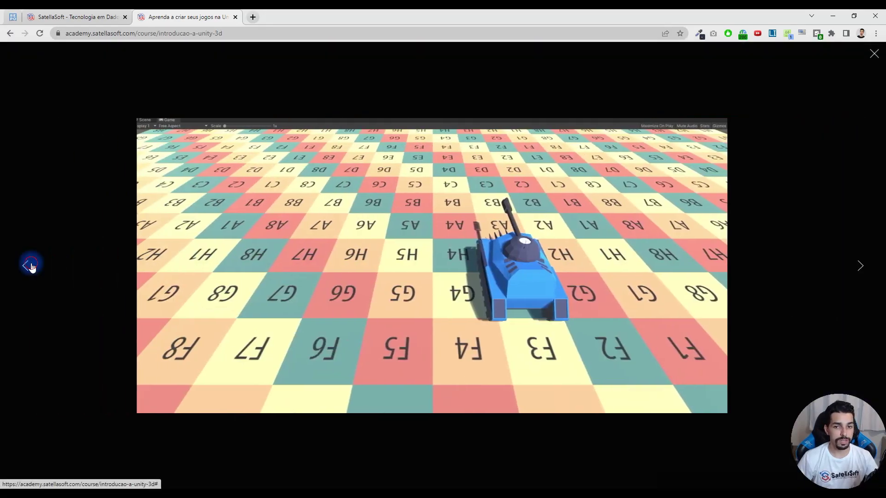
{"action": "left_click", "coordinate": [30, 267]}
{"action": "left_click", "coordinate": [31, 266]}
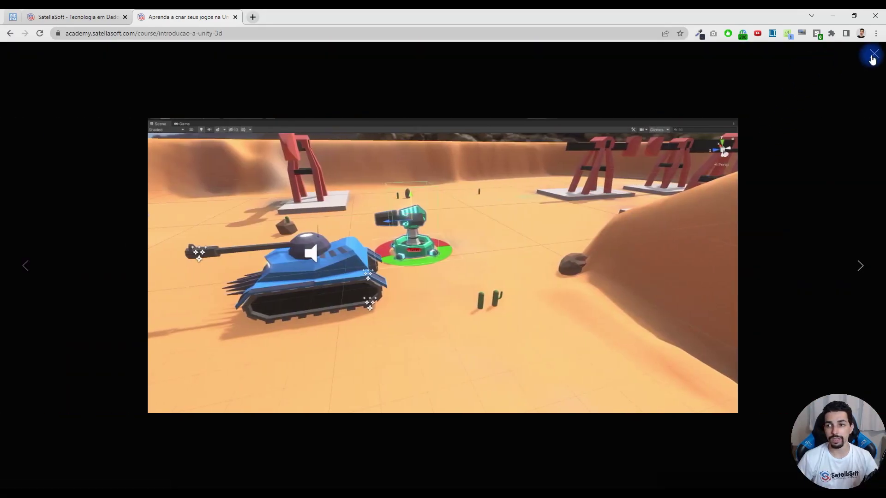
{"action": "left_click", "coordinate": [873, 55]}
Step: Open the vegetation screenshot, step back to the code snippets image, and close the viewer
{"action": "scroll", "coordinate": [633, 205], "scroll_direction": "up", "scroll_amount": 3}
{"action": "left_click", "coordinate": [527, 164]}
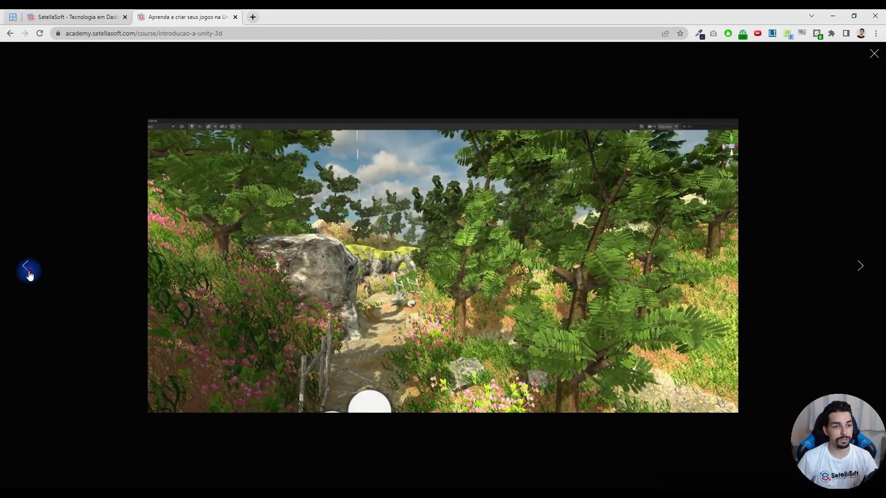
{"action": "left_click", "coordinate": [27, 272]}
{"action": "left_click", "coordinate": [28, 275]}
{"action": "left_click", "coordinate": [28, 274]}
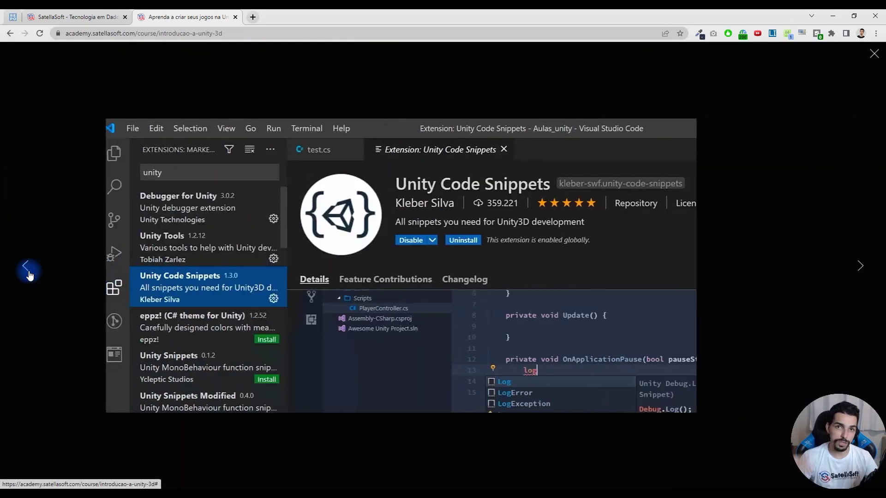
{"action": "key", "text": "Escape"}
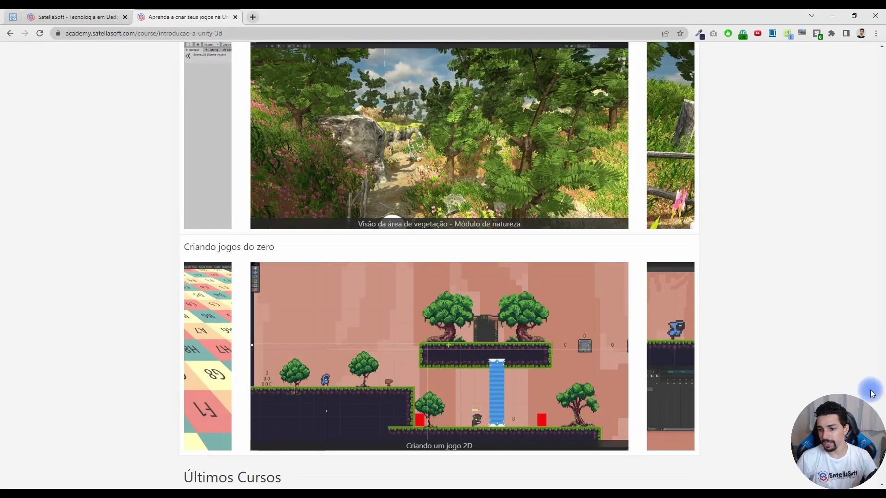
{"action": "scroll", "coordinate": [869, 390], "scroll_direction": "up", "scroll_amount": 10}
{"action": "left_click_drag", "start_coordinate": [872, 394], "coordinate": [879, 44]}
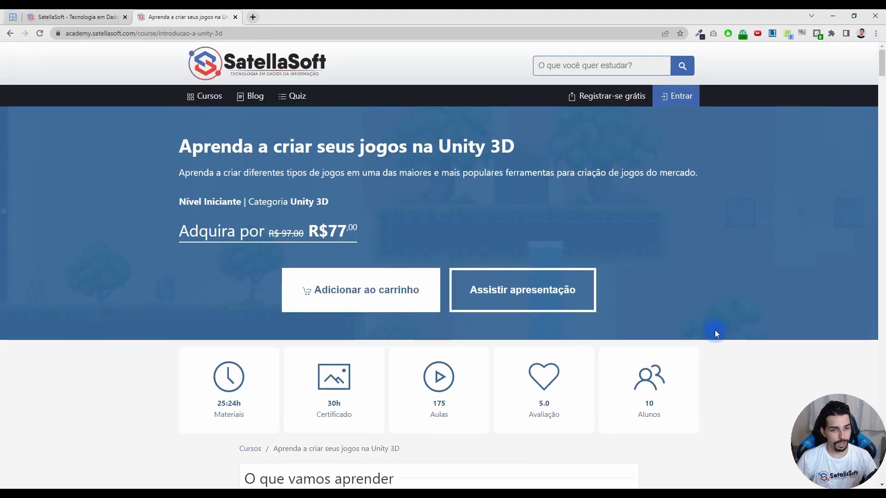
Step: Briefly select the 25:24h duration text, then bring the Unity editor with Scene_01 forward
{"action": "left_click_drag", "start_coordinate": [217, 404], "coordinate": [242, 404]}
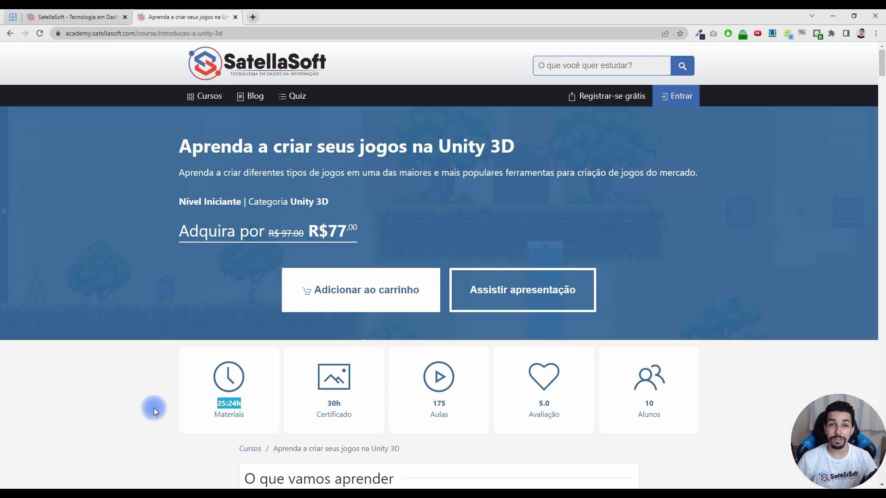
{"action": "left_click", "coordinate": [203, 419]}
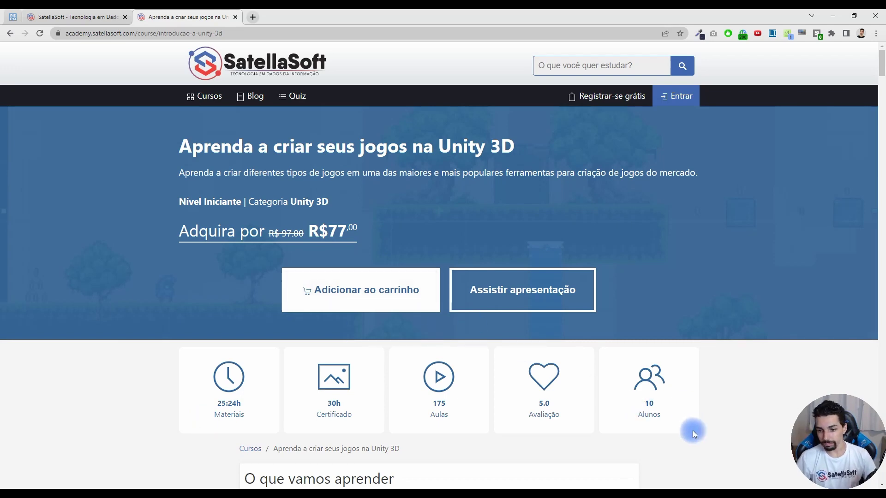
{"action": "left_click", "coordinate": [661, 488]}
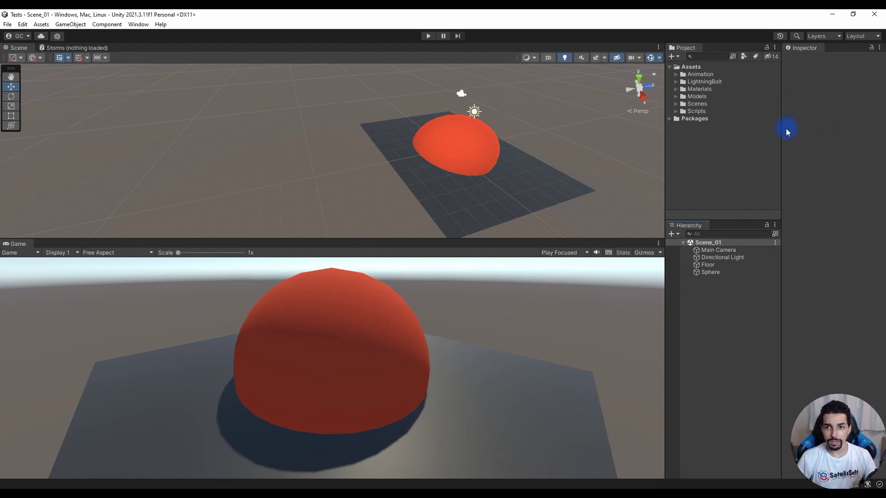
Step: Expand the Assets/Scenes folder in the Project panel to reveal its subfolders
{"action": "left_click", "coordinate": [674, 109]}
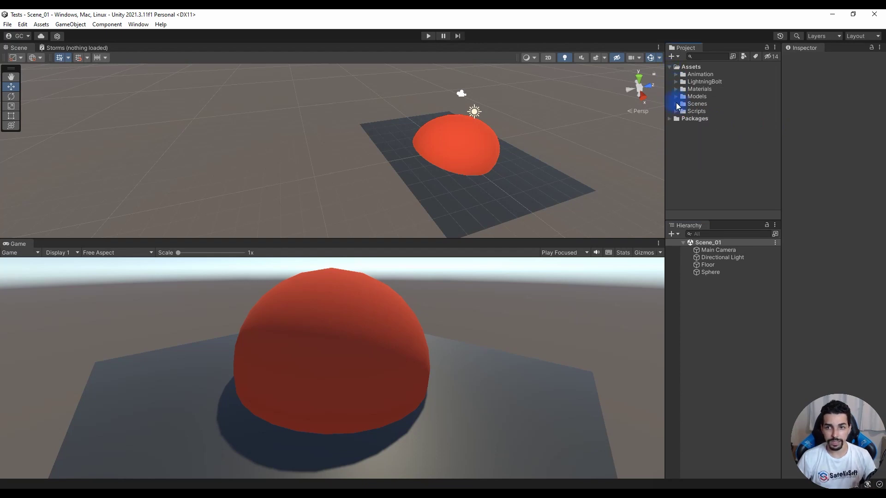
{"action": "left_click", "coordinate": [675, 105]}
{"action": "left_click", "coordinate": [685, 113]}
{"action": "left_click", "coordinate": [682, 113]}
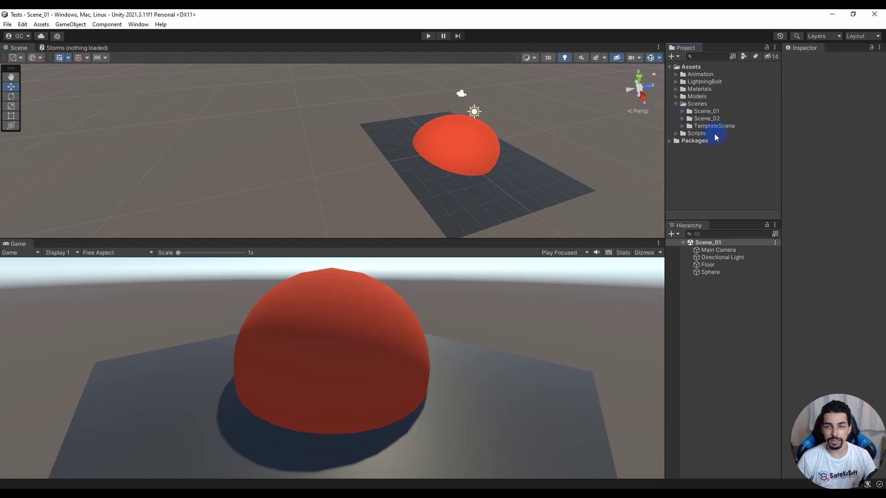
Step: Delete the Scene_01, Scene_02 and TemplateScene folders, leaving Scenes selected
{"action": "left_click", "coordinate": [702, 110]}
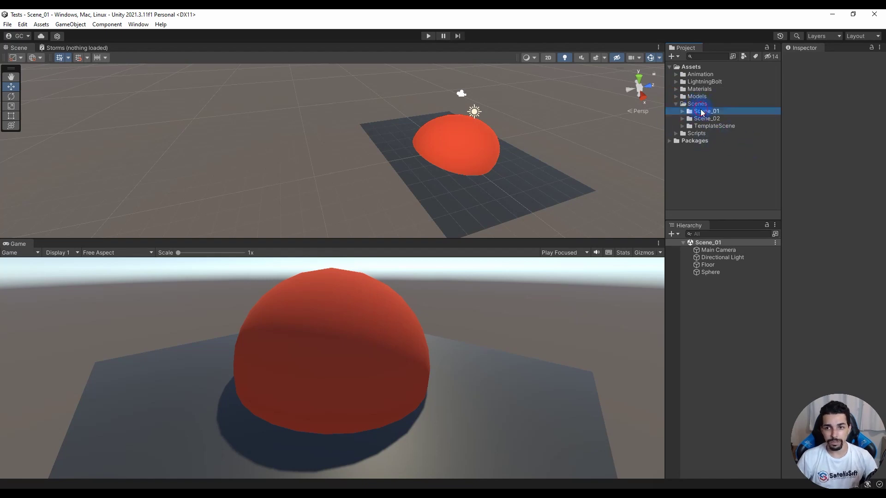
{"action": "left_click", "coordinate": [699, 126], "text": "shift"}
{"action": "key", "text": "Delete"}
{"action": "key", "text": "Return"}
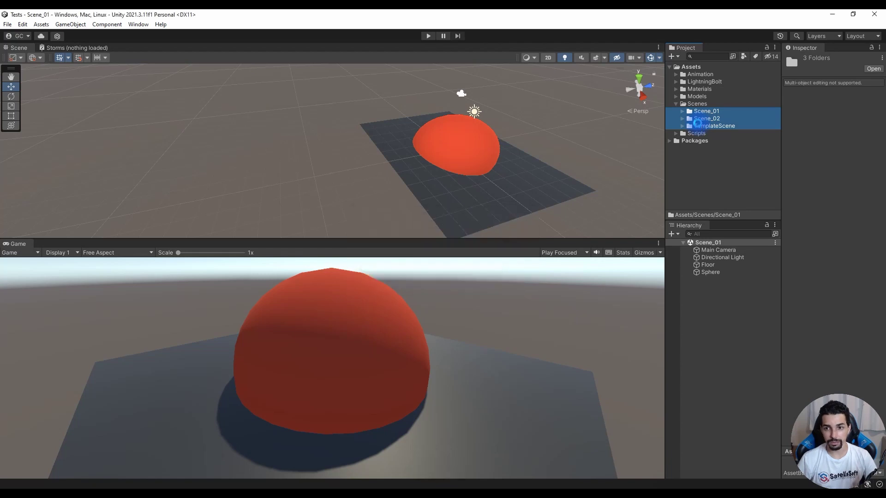
{"action": "left_click", "coordinate": [699, 127]}
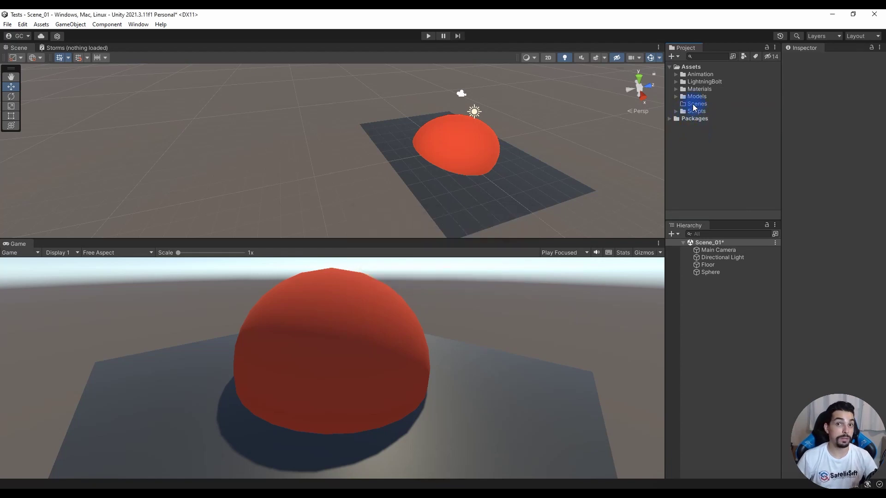
{"action": "left_click", "coordinate": [695, 105]}
Step: Create a new folder under Assets/Scenes and name it TemplateScene
{"action": "right_click", "coordinate": [694, 105]}
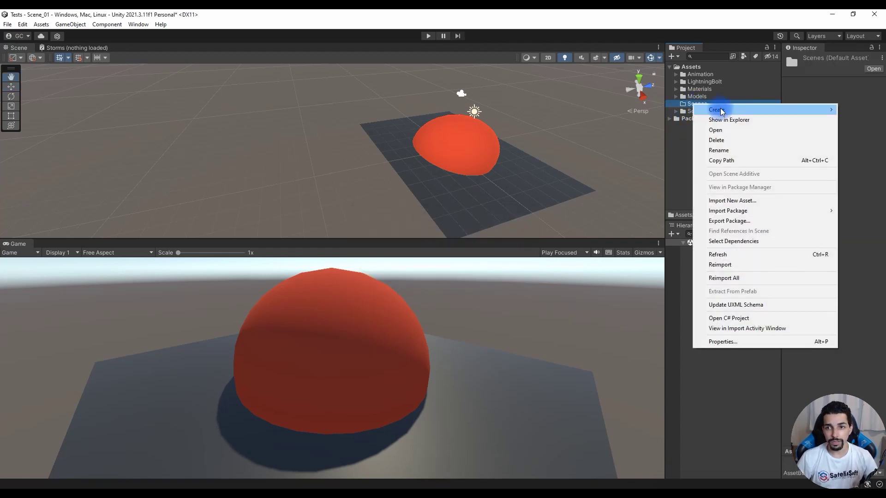
{"action": "mouse_move", "coordinate": [720, 110]}
{"action": "left_click", "coordinate": [602, 39]}
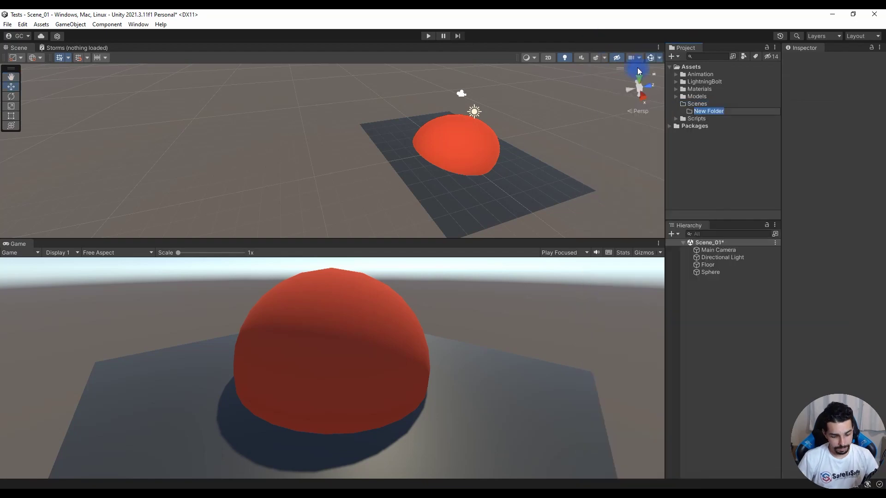
{"action": "type", "text": "Templat"}
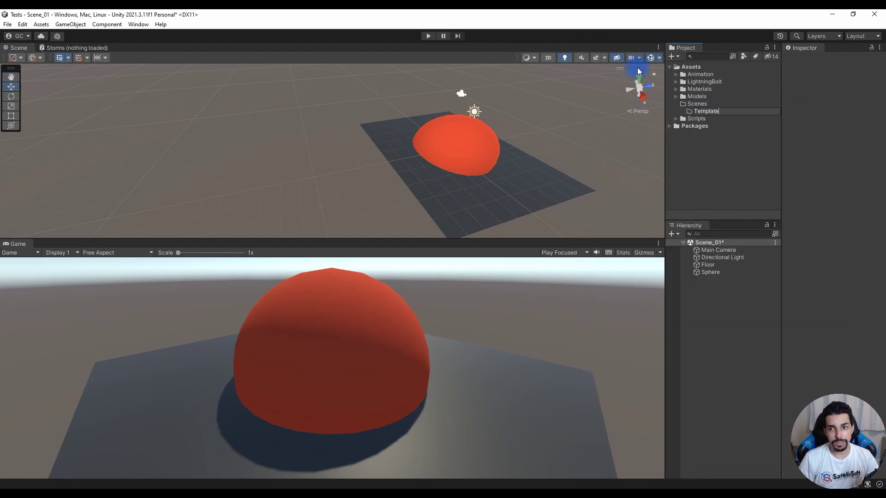
{"action": "type", "text": "en"}
{"action": "key", "text": "Return"}
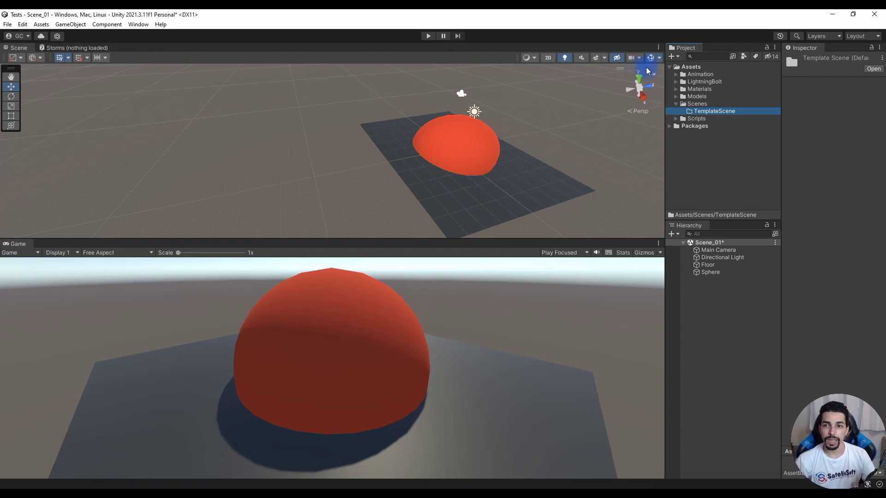
Step: Create scene asset TemplateScene01 in the TemplateScene folder and open it, saving Scene_01's changes
{"action": "right_click", "coordinate": [697, 114]}
{"action": "mouse_move", "coordinate": [715, 119]}
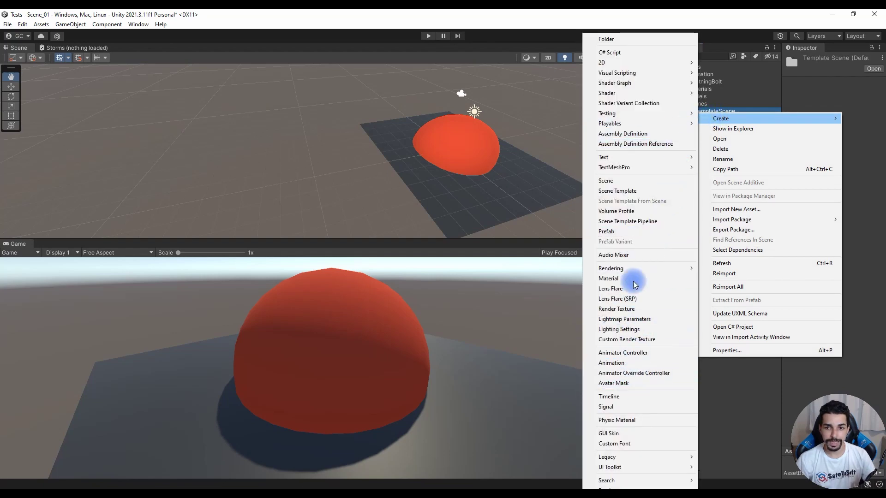
{"action": "left_click", "coordinate": [624, 181]}
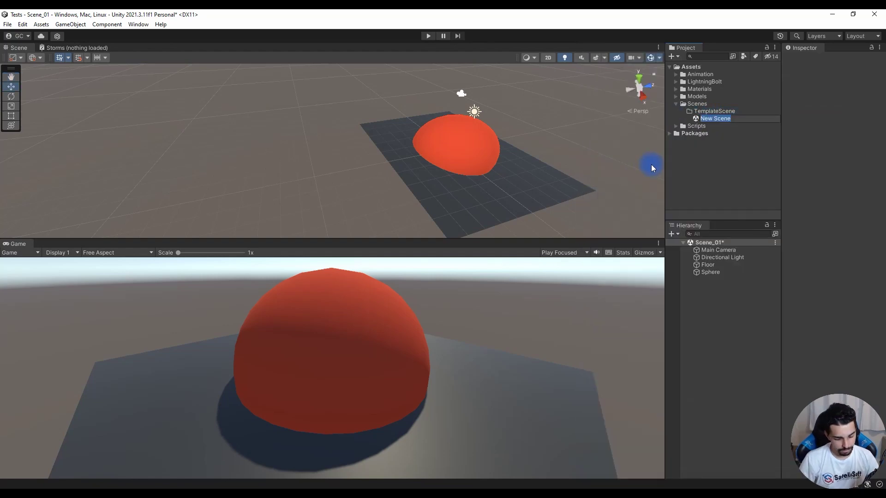
{"action": "type", "text": "TemplateSce"}
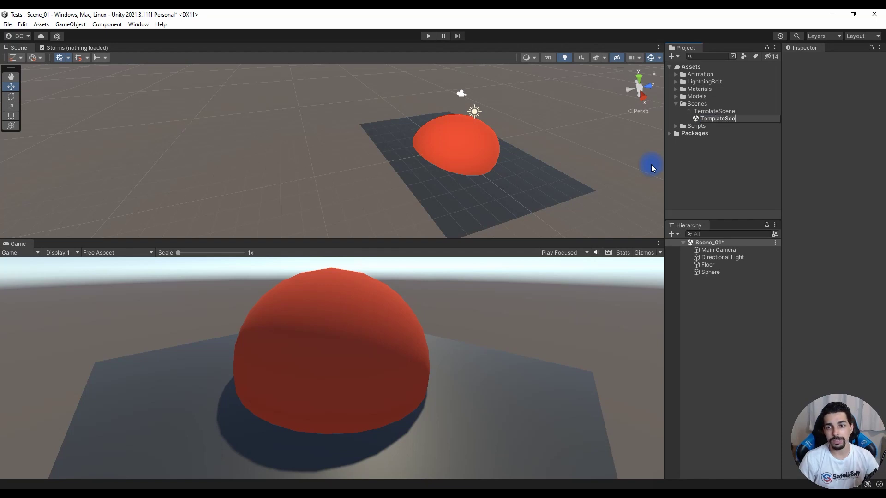
{"action": "type", "text": "ne011"}
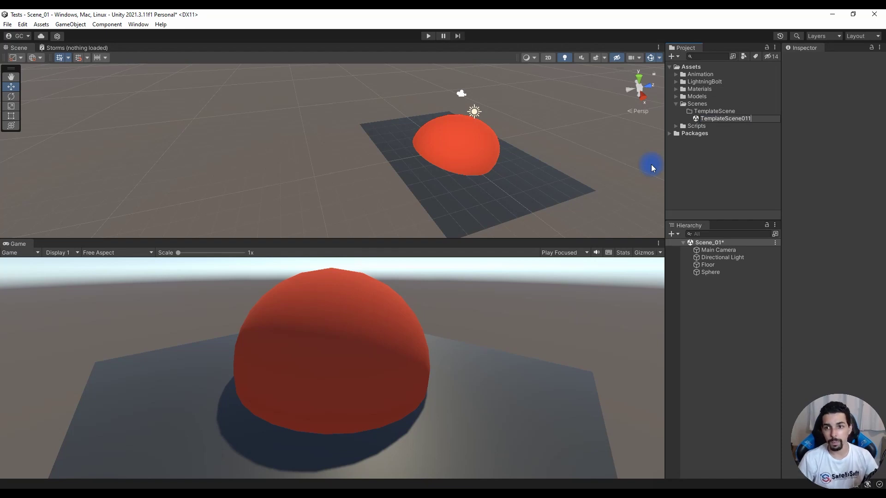
{"action": "key", "text": "BackSpace"}
{"action": "key", "text": "Return"}
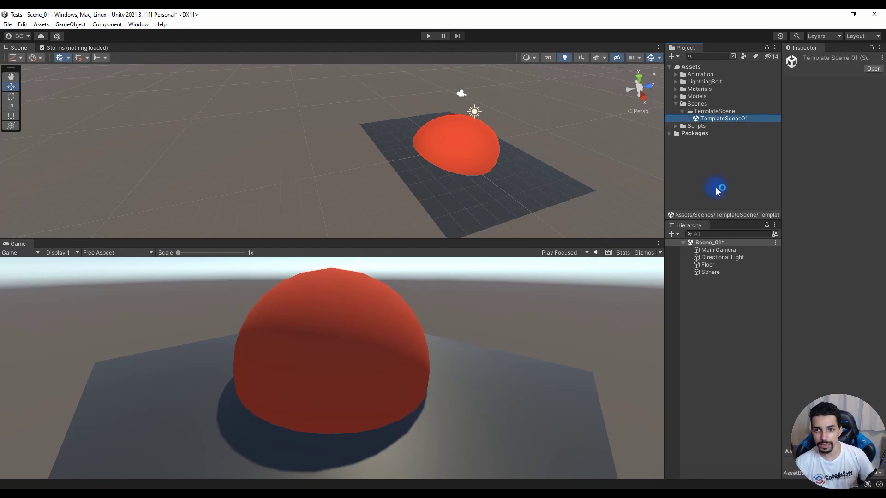
{"action": "double_click", "coordinate": [735, 119]}
{"action": "left_click", "coordinate": [425, 272]}
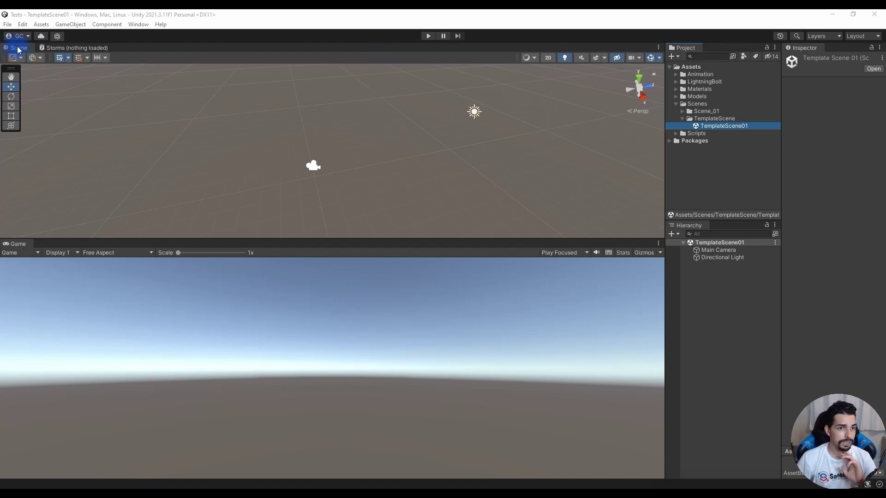
Step: Enlarge the Scene view over the Game view and make the Hierarchy panel taller
{"action": "left_click_drag", "start_coordinate": [270, 175], "coordinate": [371, 196], "text": "alt"}
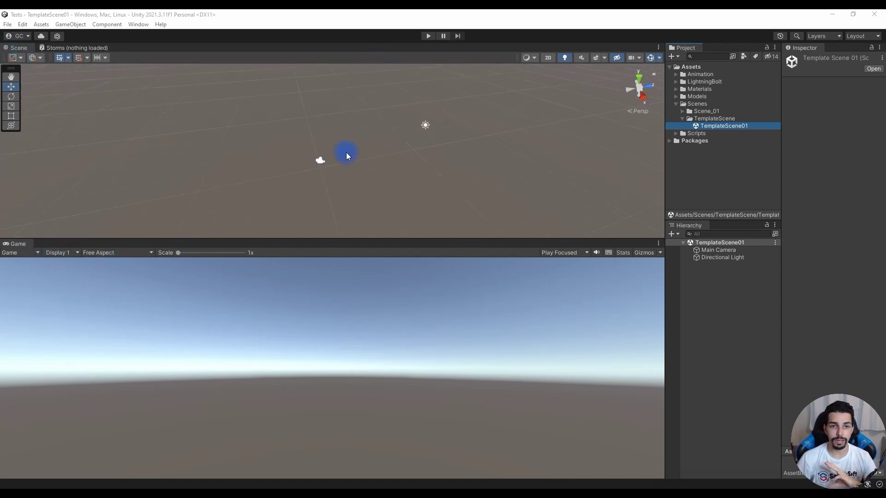
{"action": "left_click_drag", "start_coordinate": [367, 240], "coordinate": [369, 300]}
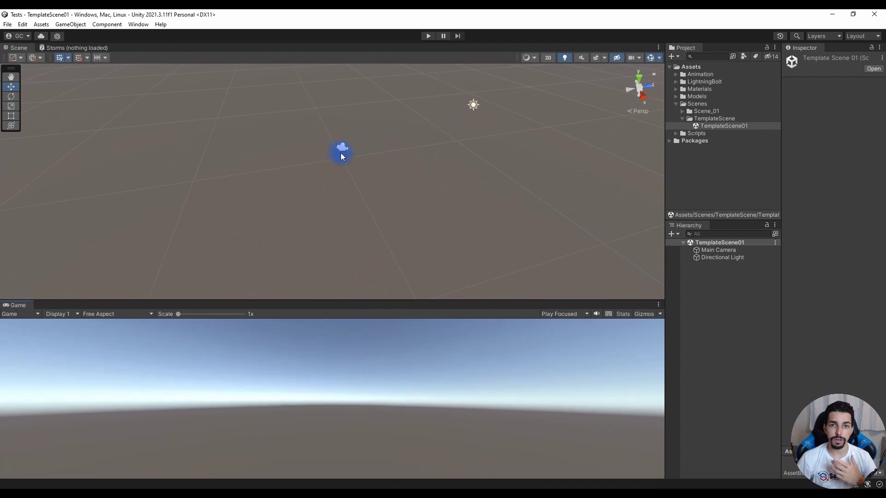
{"action": "scroll", "coordinate": [344, 111], "scroll_direction": "up", "scroll_amount": 3}
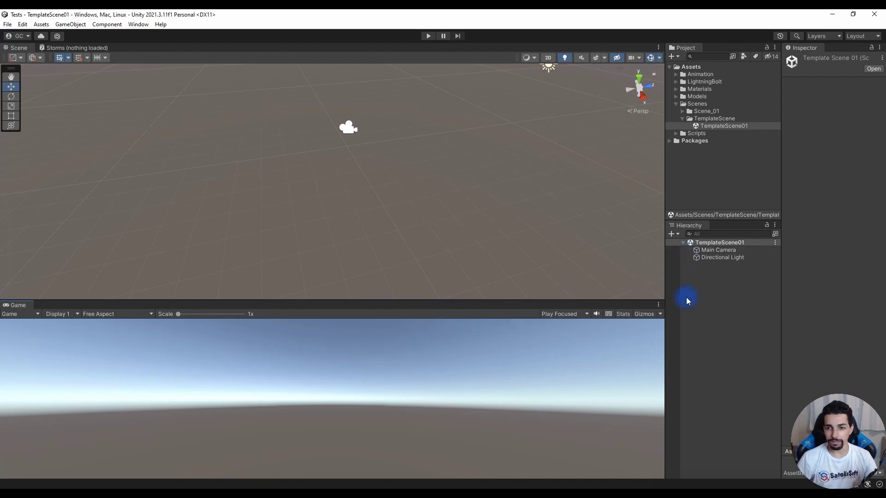
{"action": "right_click", "coordinate": [703, 280]}
{"action": "left_click", "coordinate": [692, 326]}
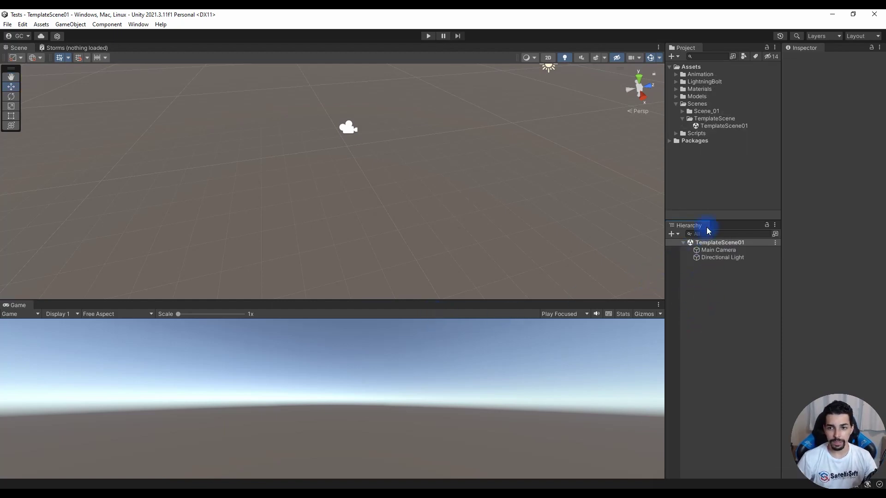
{"action": "left_click_drag", "start_coordinate": [715, 218], "coordinate": [717, 213]}
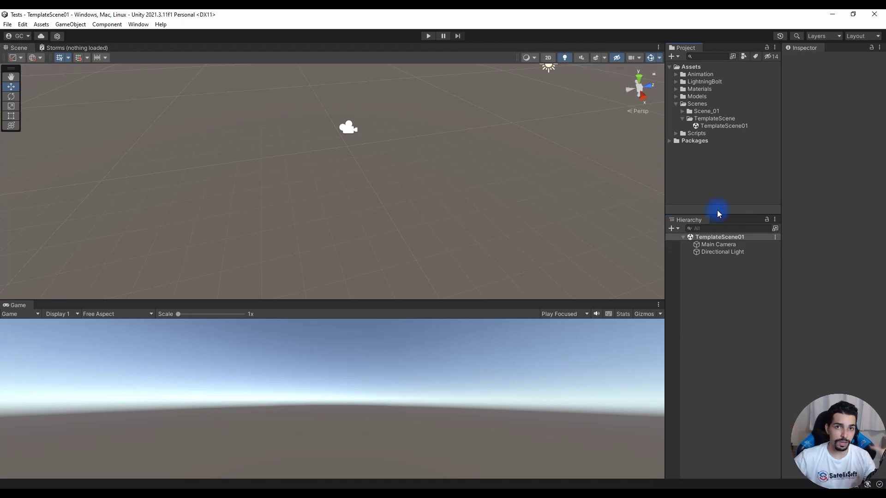
Step: Try the 2 by 3 layout, apply the Gunnar layout, and expand TemplateScene01 in the Hierarchy
{"action": "left_click", "coordinate": [856, 35]}
{"action": "left_click", "coordinate": [839, 48]}
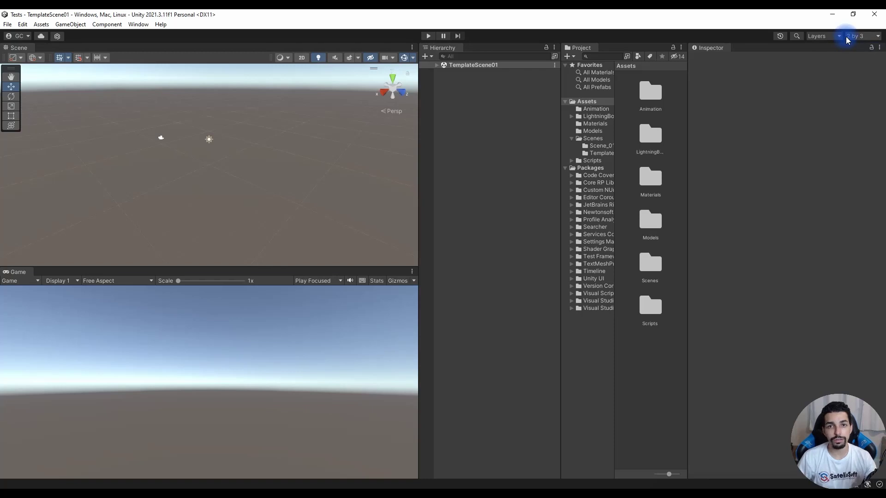
{"action": "left_click", "coordinate": [850, 36]}
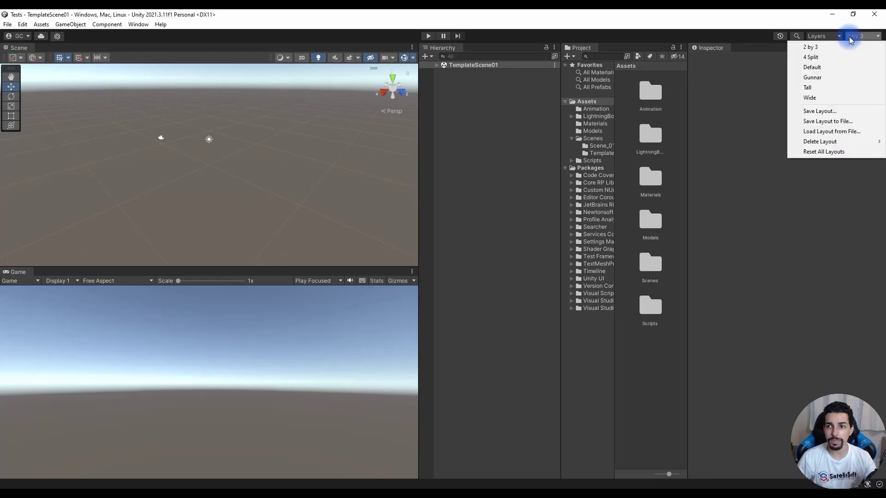
{"action": "left_click", "coordinate": [825, 74]}
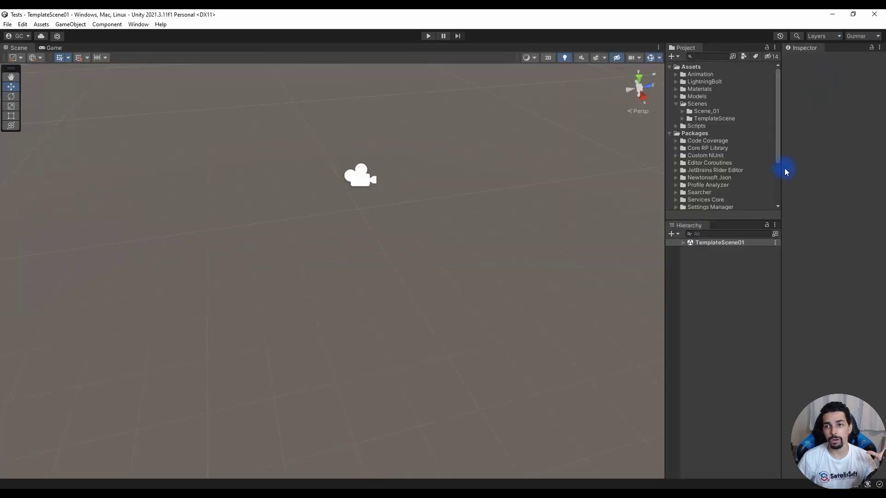
{"action": "left_click", "coordinate": [857, 36]}
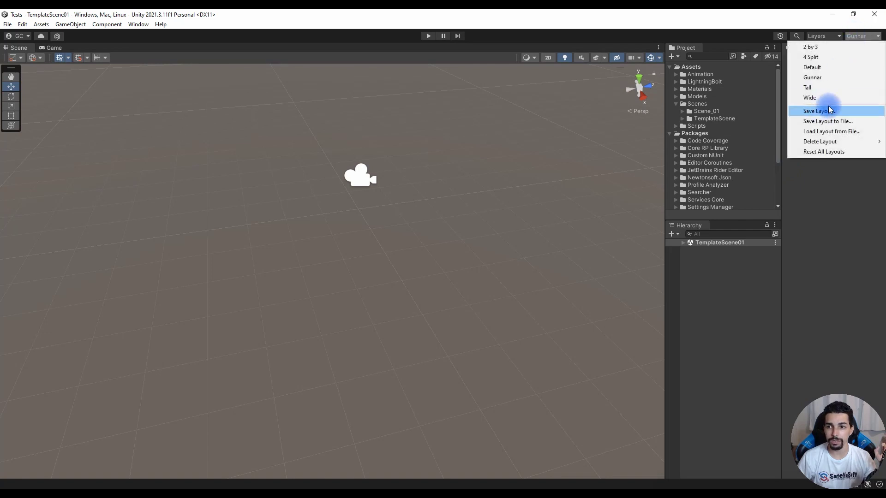
{"action": "left_click", "coordinate": [820, 76]}
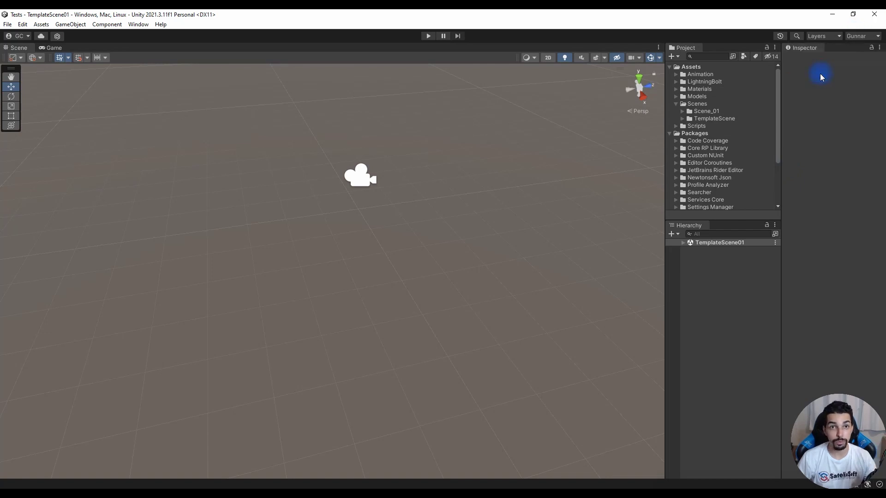
{"action": "left_click", "coordinate": [683, 242]}
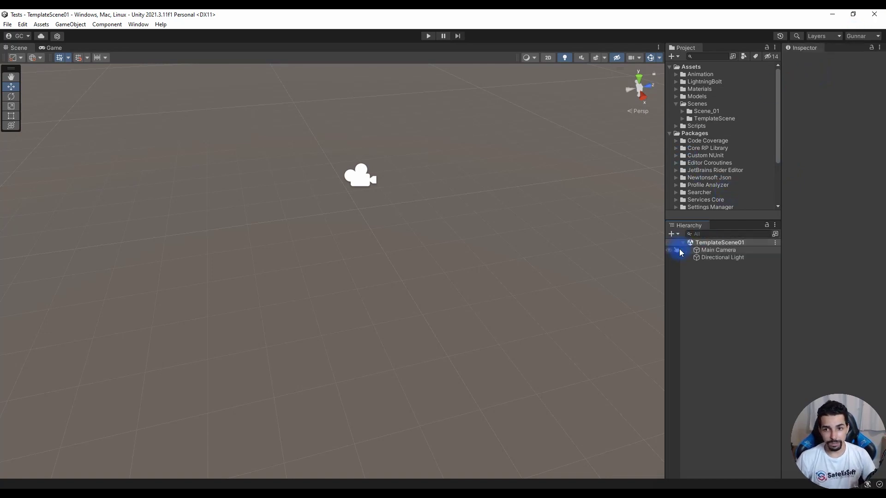
Step: Add a Quad to TemplateScene01, then delete it
{"action": "right_click", "coordinate": [704, 280]}
{"action": "mouse_move", "coordinate": [751, 178]}
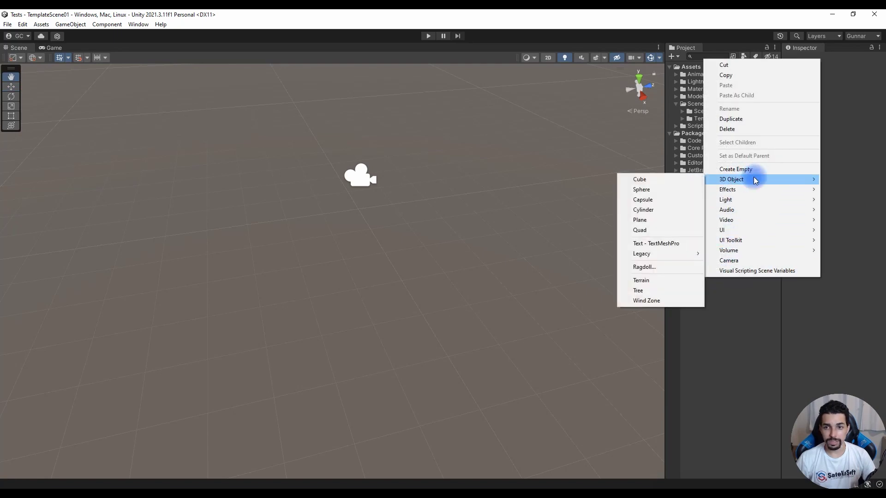
{"action": "left_click", "coordinate": [671, 229]}
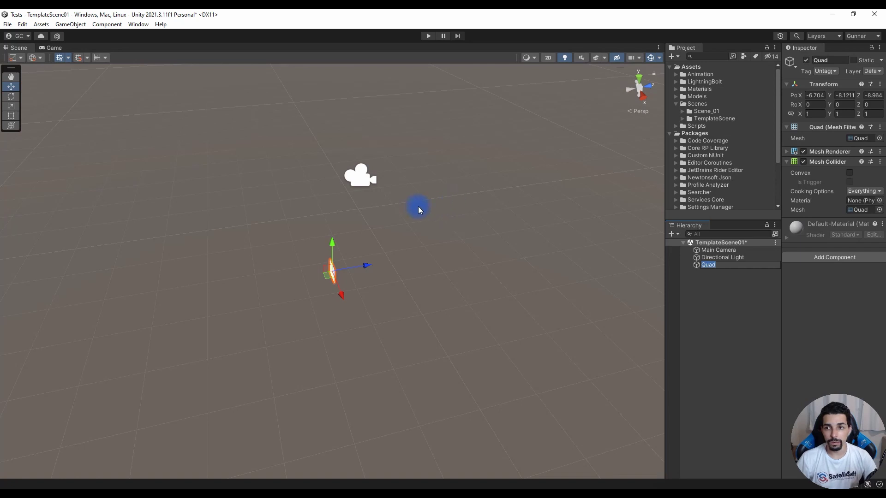
{"action": "left_click", "coordinate": [704, 265]}
{"action": "key", "text": "Delete"}
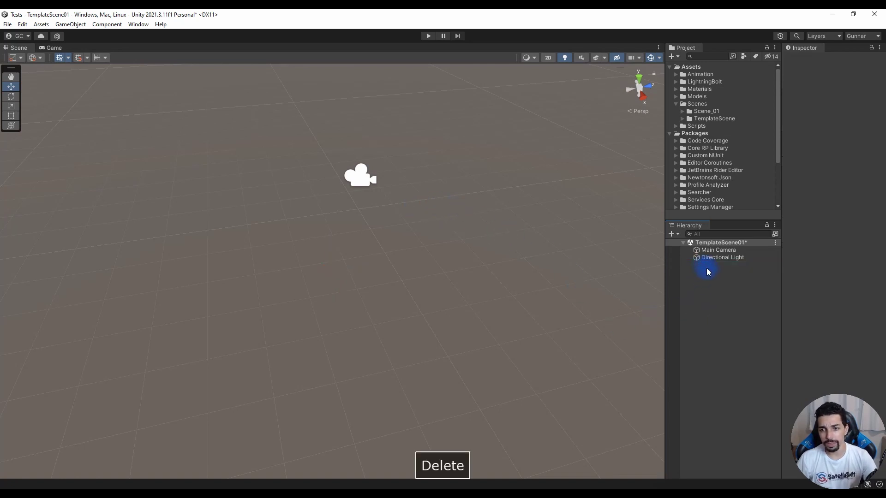
Step: Add a Plane and reset its Transform to position 0, 0, 0
{"action": "right_click", "coordinate": [705, 268]}
{"action": "mouse_move", "coordinate": [735, 389]}
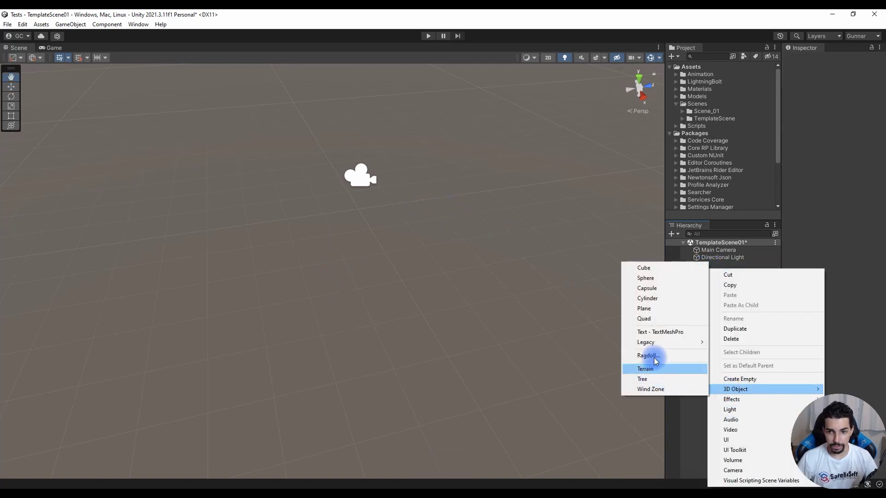
{"action": "left_click", "coordinate": [644, 309]}
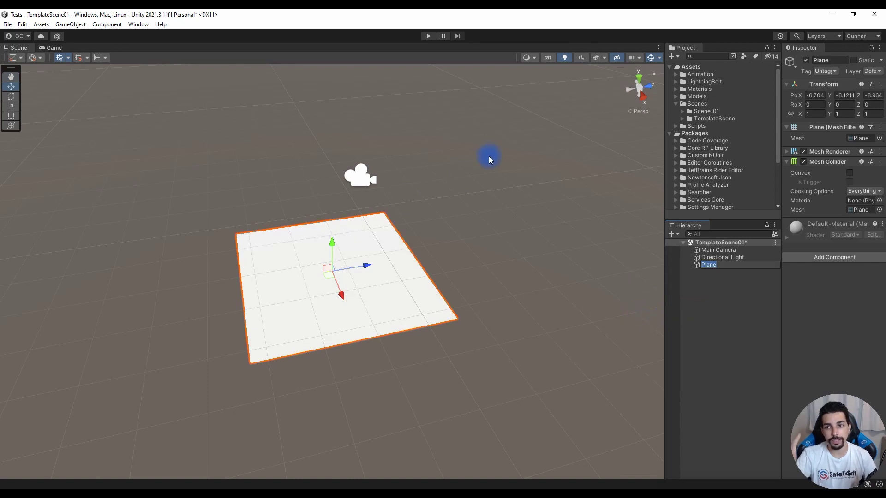
{"action": "left_click", "coordinate": [879, 96]}
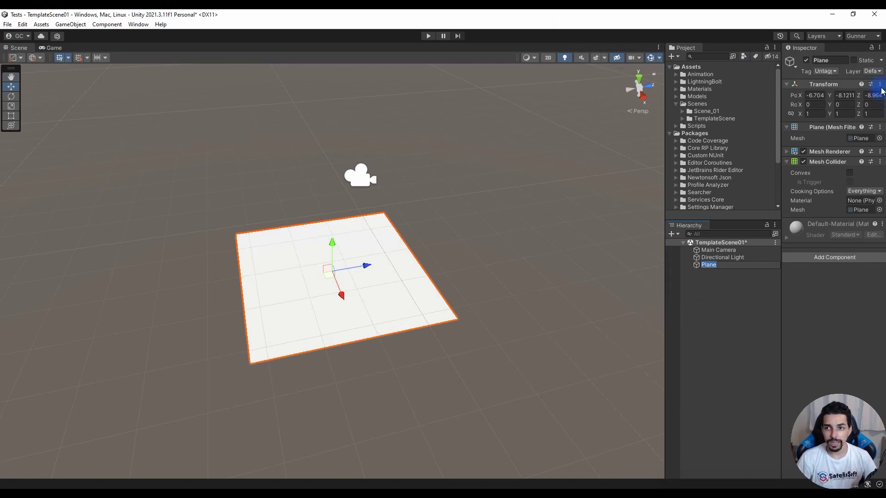
{"action": "left_click", "coordinate": [879, 84]}
{"action": "left_click", "coordinate": [830, 282]}
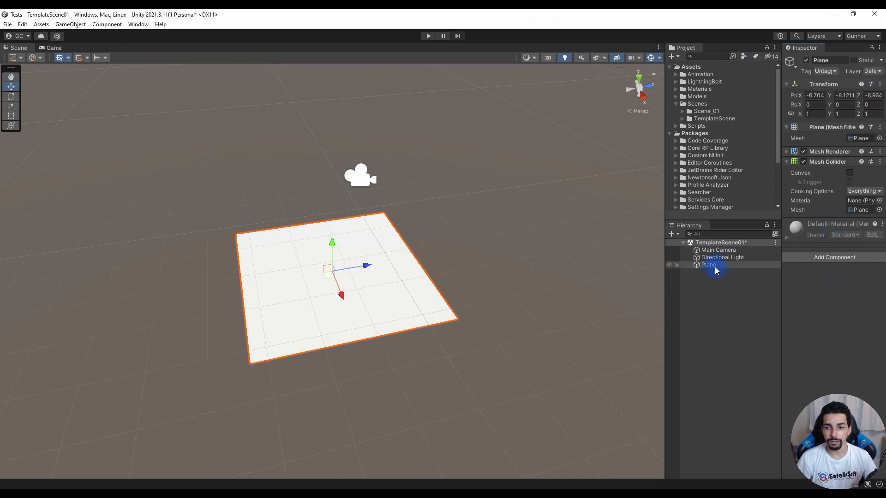
{"action": "left_click", "coordinate": [879, 86]}
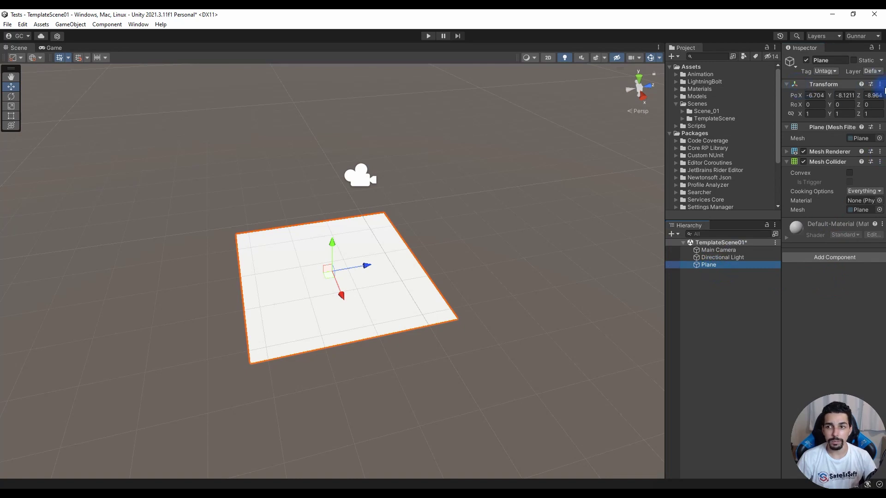
{"action": "left_click", "coordinate": [862, 93]}
Step: Reframe the Scene view around the Plane and deselect it
{"action": "mouse_move", "coordinate": [476, 171]}
{"action": "middle_mouse_down"}
{"action": "mouse_move", "coordinate": [453, 214]}
{"action": "mouse_move", "coordinate": [401, 206]}
{"action": "middle_mouse_up"}
{"action": "scroll", "coordinate": [443, 227], "scroll_direction": "up", "scroll_amount": 5}
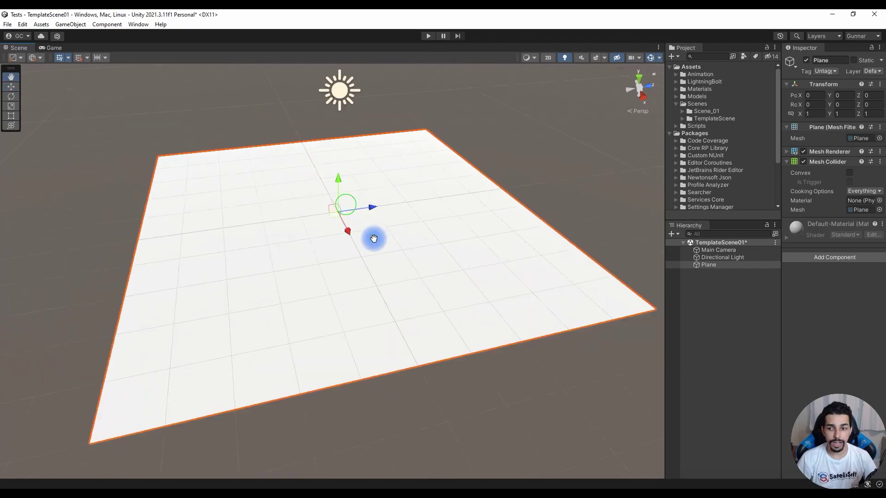
{"action": "scroll", "coordinate": [365, 259], "scroll_direction": "down", "scroll_amount": 5}
{"action": "middle_click_drag", "start_coordinate": [453, 220], "coordinate": [476, 211]}
{"action": "left_click", "coordinate": [745, 329]}
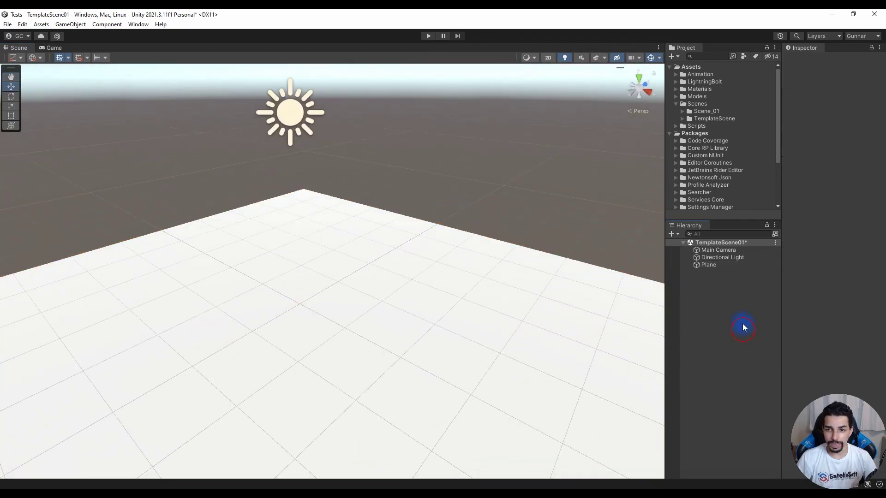
{"action": "right_click", "coordinate": [714, 292]}
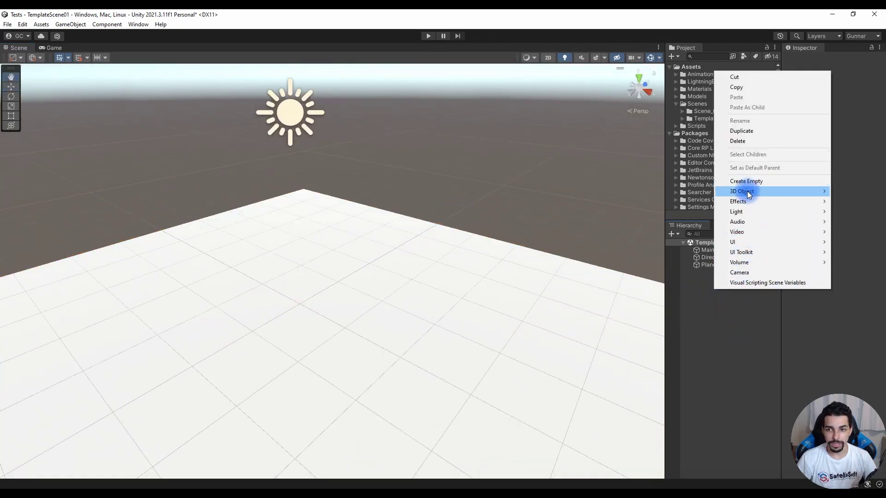
Step: Add a Sphere to the scene and reset its position to the origin
{"action": "mouse_move", "coordinate": [747, 192]}
{"action": "left_click", "coordinate": [682, 202]}
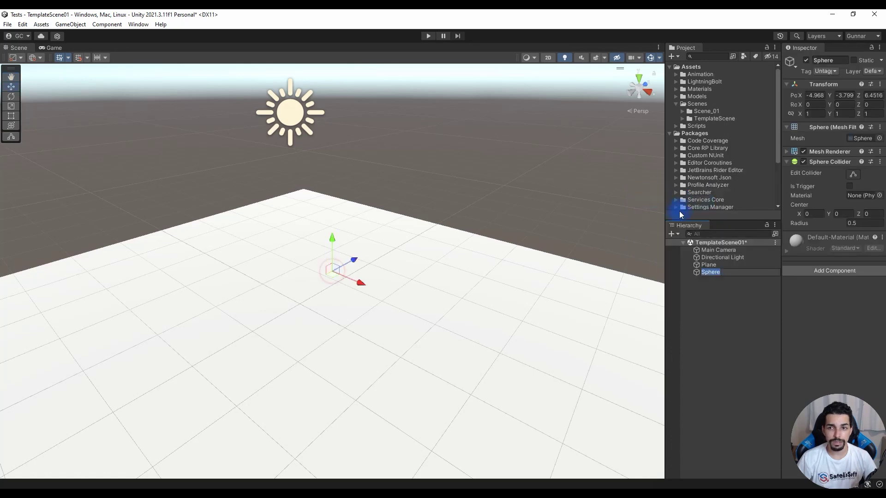
{"action": "left_click", "coordinate": [880, 84]}
{"action": "left_click", "coordinate": [812, 90]}
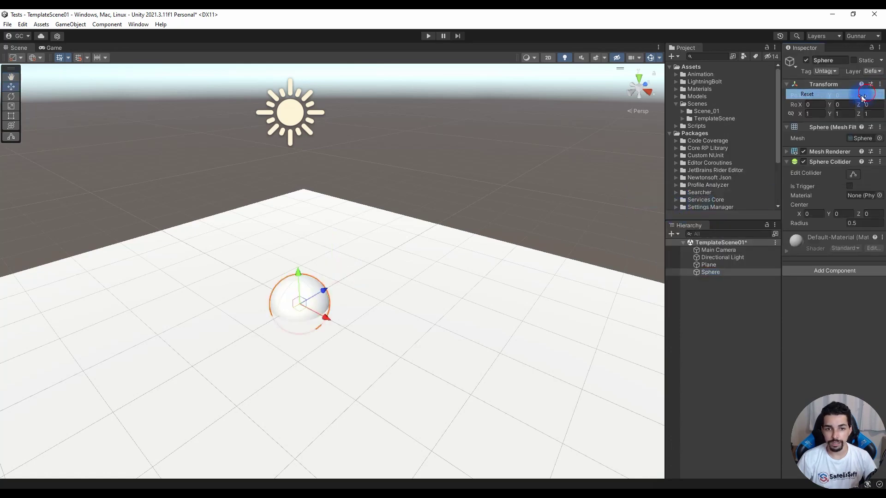
{"action": "left_click_drag", "start_coordinate": [304, 276], "coordinate": [296, 264]}
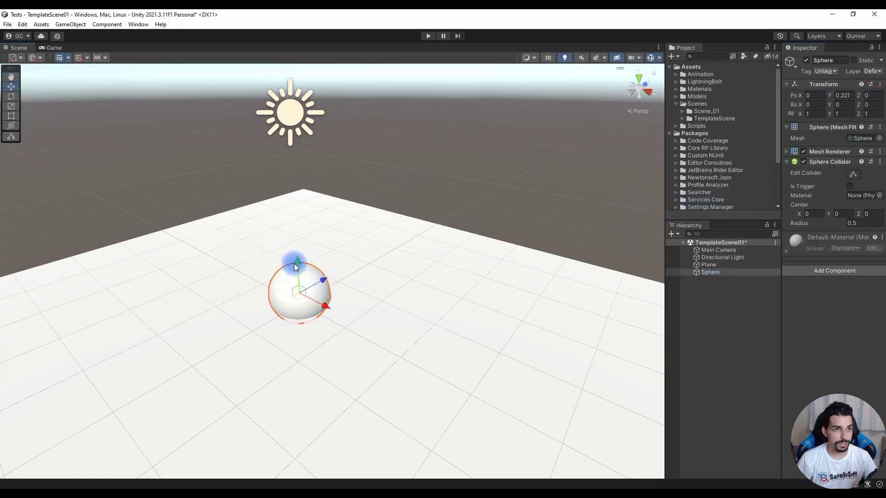
Step: Scale the Sphere uniformly to about 5.89
{"action": "left_click", "coordinate": [14, 108]}
{"action": "left_click_drag", "start_coordinate": [325, 306], "coordinate": [369, 320]}
{"action": "key", "text": "ctrl+z"}
{"action": "left_click_drag", "start_coordinate": [301, 299], "coordinate": [589, 327]}
Step: Set the Sphere's Position Y to 0 so it sits half-sunk in the Plane
{"action": "scroll", "coordinate": [550, 319], "scroll_direction": "down", "scroll_amount": 3}
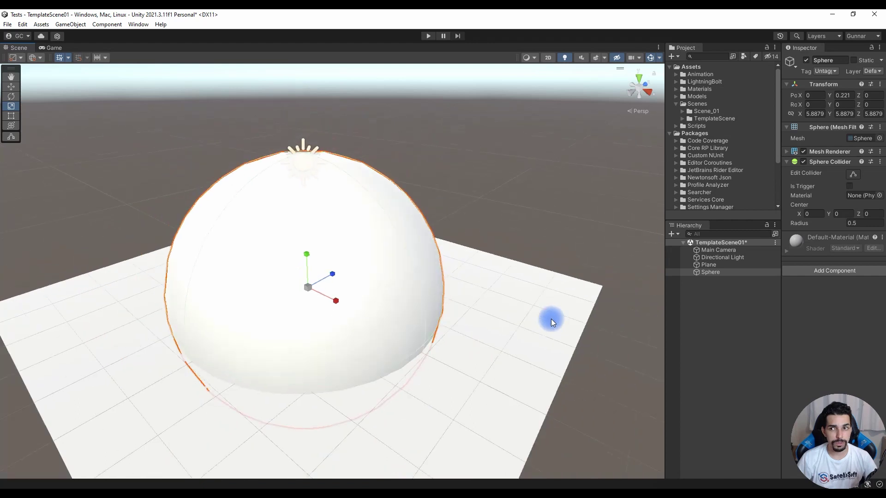
{"action": "left_click", "coordinate": [853, 104]}
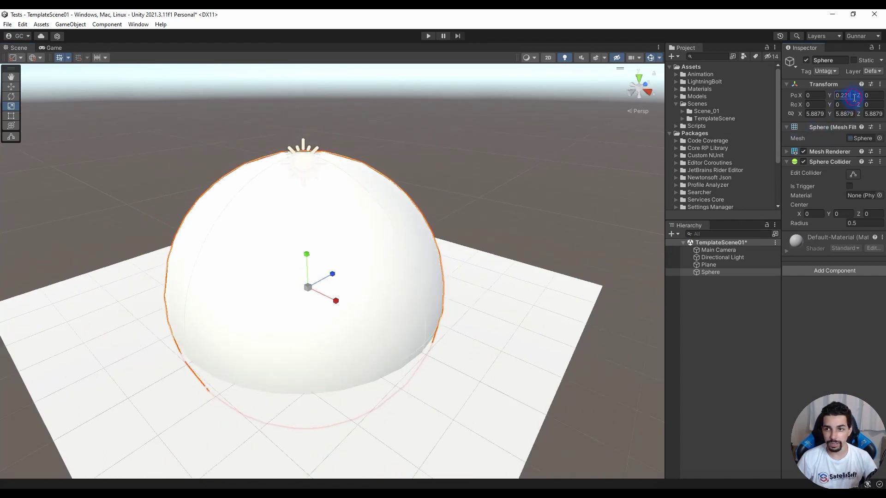
{"action": "type", "text": "0"}
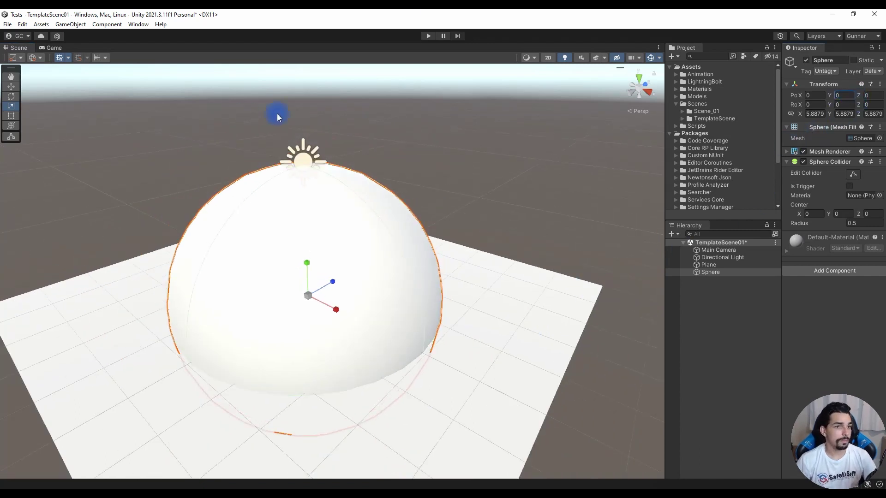
{"action": "mouse_move", "coordinate": [164, 129]}
{"action": "left_mouse_down", "text": "alt"}
{"action": "mouse_move", "coordinate": [407, 161]}
{"action": "mouse_move", "coordinate": [329, 156]}
{"action": "left_mouse_up", "text": "alt"}
{"action": "left_click", "coordinate": [675, 104]}
Step: Create a new material named MatTutorial inside the Assets/Materials folder
{"action": "left_click", "coordinate": [670, 119]}
{"action": "left_click", "coordinate": [674, 90]}
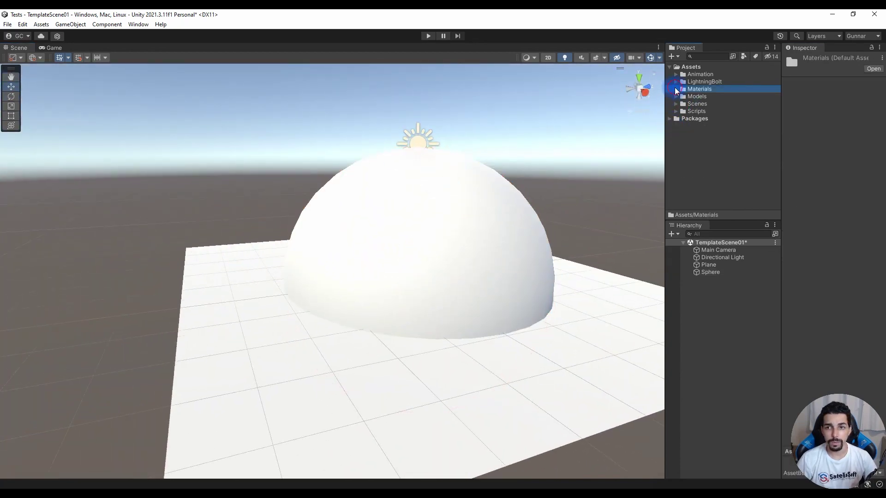
{"action": "left_click", "coordinate": [675, 91]}
{"action": "right_click", "coordinate": [694, 88]}
{"action": "mouse_move", "coordinate": [714, 95]}
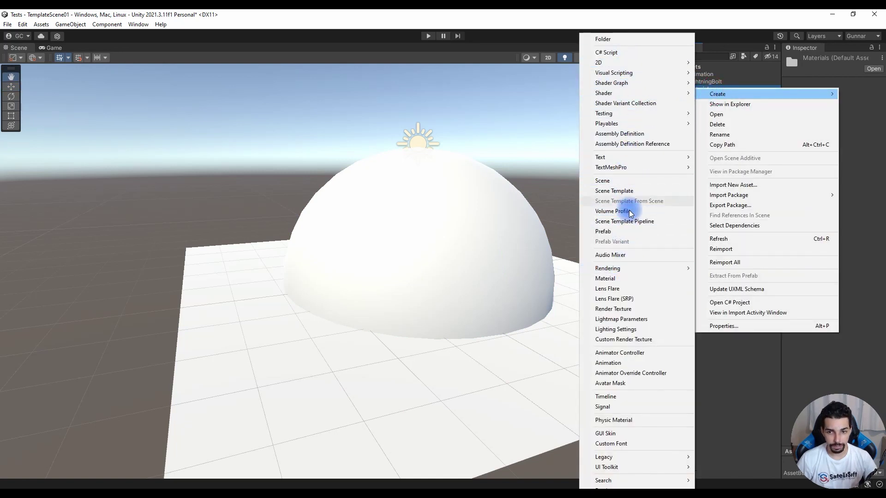
{"action": "left_click", "coordinate": [622, 278]}
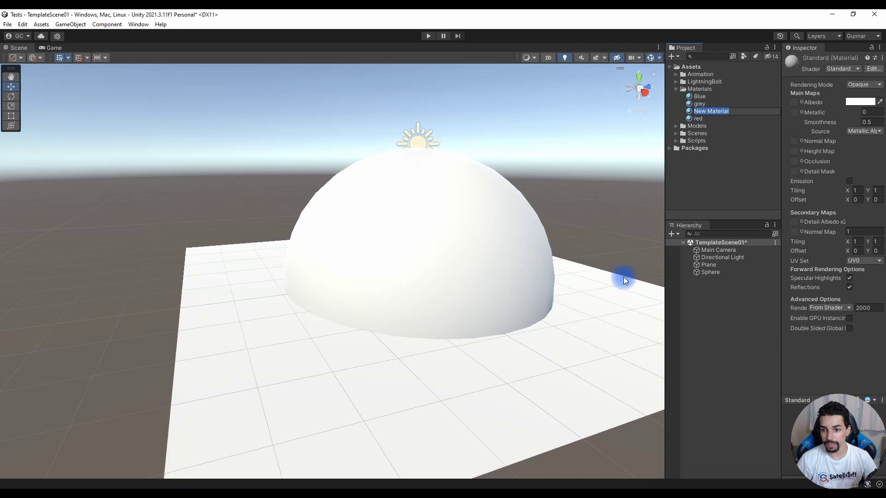
{"action": "type", "text": "MatTuto"}
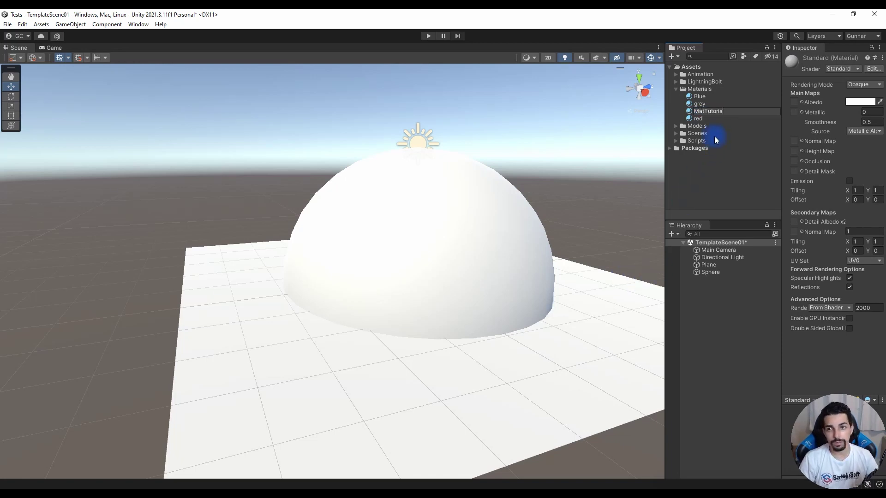
{"action": "key", "text": "Return"}
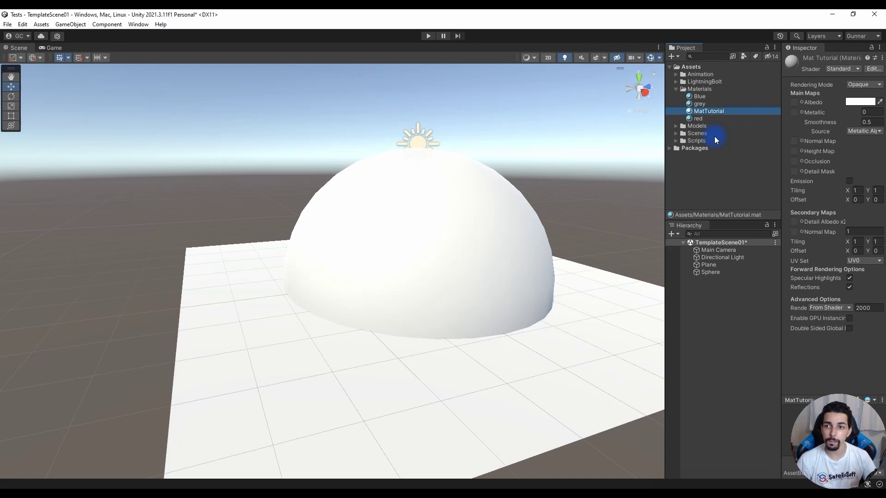
Step: Set MatTutorial's albedo colour to purple (hex 8340B5)
{"action": "left_click", "coordinate": [854, 104]}
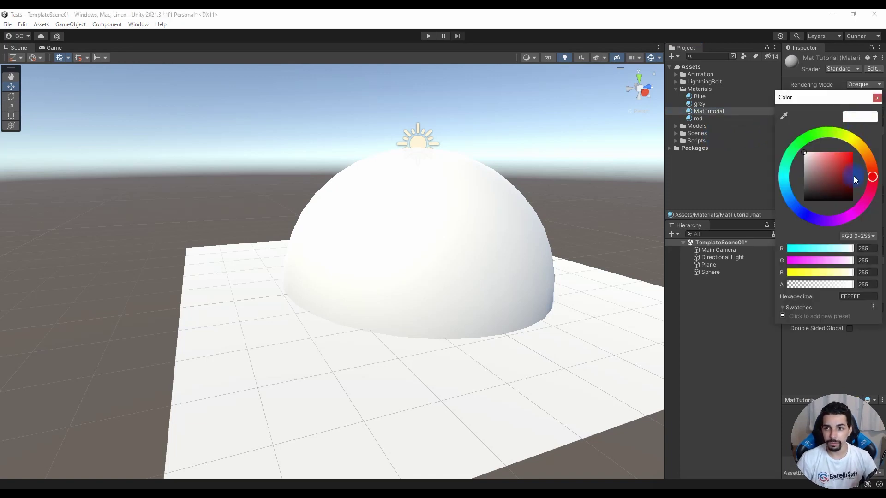
{"action": "left_click_drag", "start_coordinate": [839, 166], "coordinate": [844, 176]}
{"action": "left_click", "coordinate": [832, 220]}
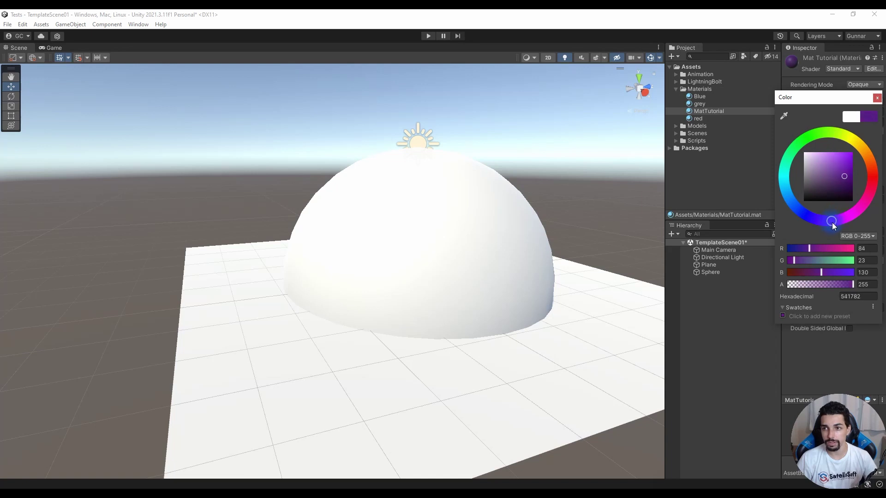
{"action": "left_click", "coordinate": [829, 165]}
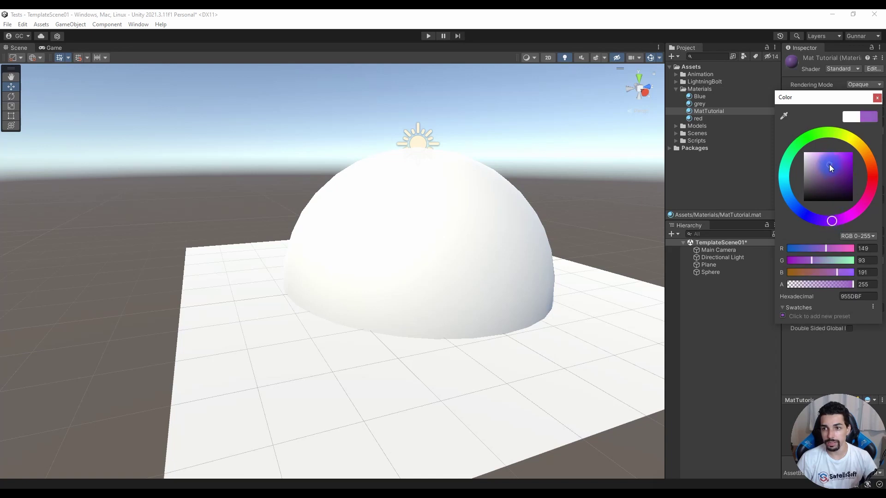
{"action": "left_click", "coordinate": [878, 98]}
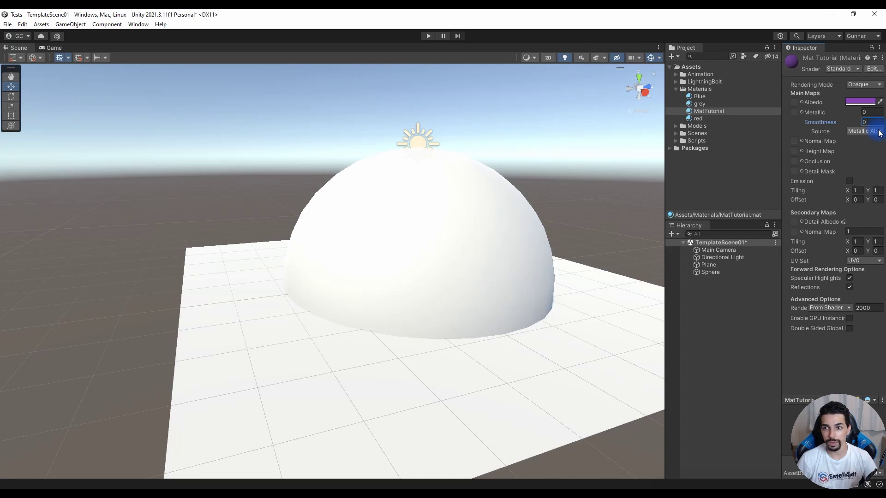
{"action": "left_click_drag", "start_coordinate": [780, 119], "coordinate": [764, 120]}
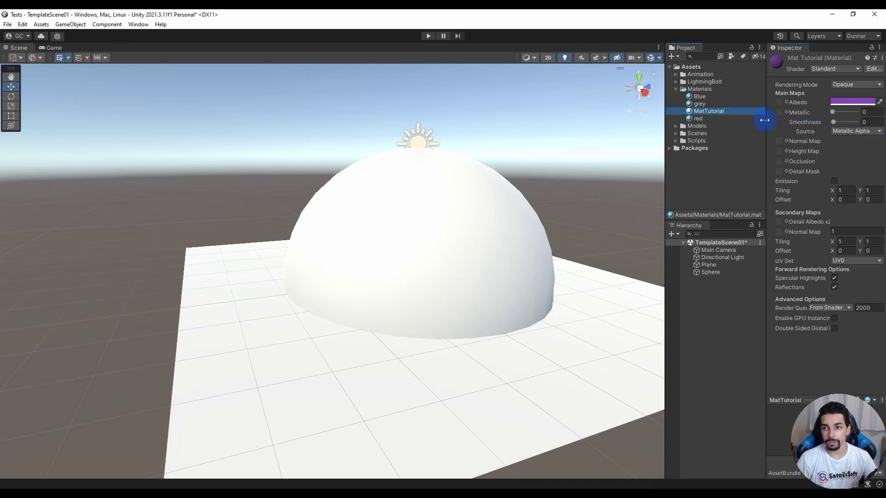
Step: Apply MatTutorial to the sphere, trying Smoothness 0.54 before reverting Metallic and Smoothness to 0
{"action": "left_click", "coordinate": [833, 122]}
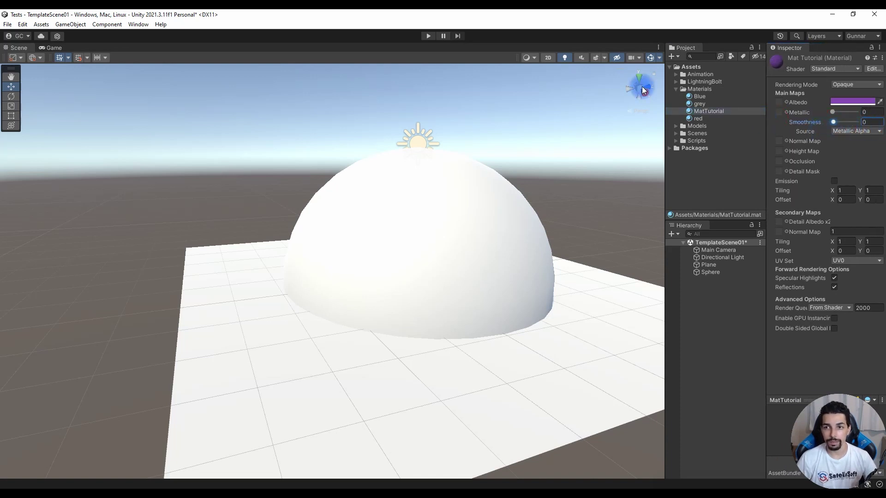
{"action": "left_click_drag", "start_coordinate": [704, 116], "coordinate": [458, 227]}
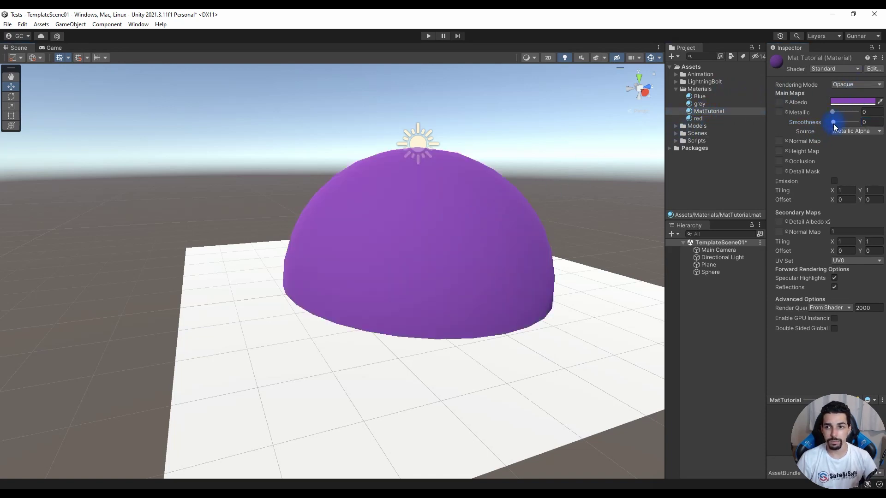
{"action": "left_click_drag", "start_coordinate": [833, 124], "coordinate": [846, 126]}
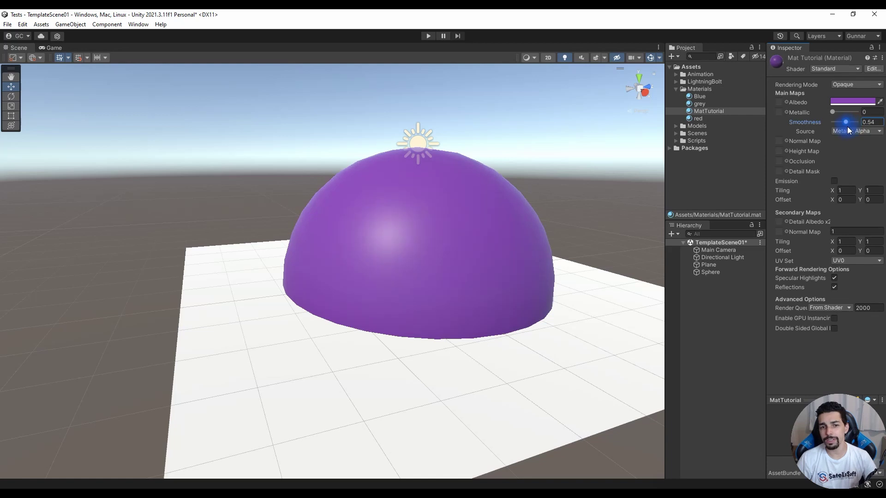
{"action": "mouse_move", "coordinate": [848, 130]}
{"action": "left_mouse_down"}
{"action": "mouse_move", "coordinate": [824, 129]}
{"action": "mouse_move", "coordinate": [858, 113]}
{"action": "mouse_move", "coordinate": [855, 126]}
{"action": "left_mouse_up"}
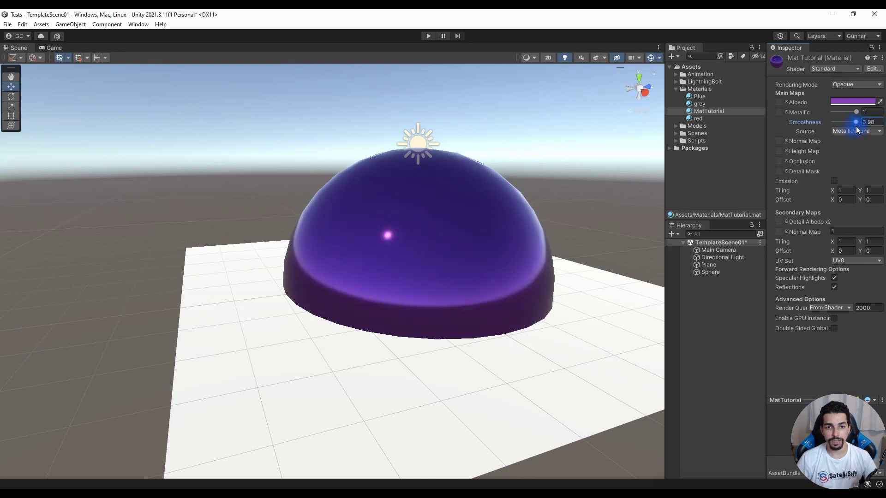
{"action": "key", "text": "ctrl+z"}
{"action": "key", "text": "ctrl+z"}
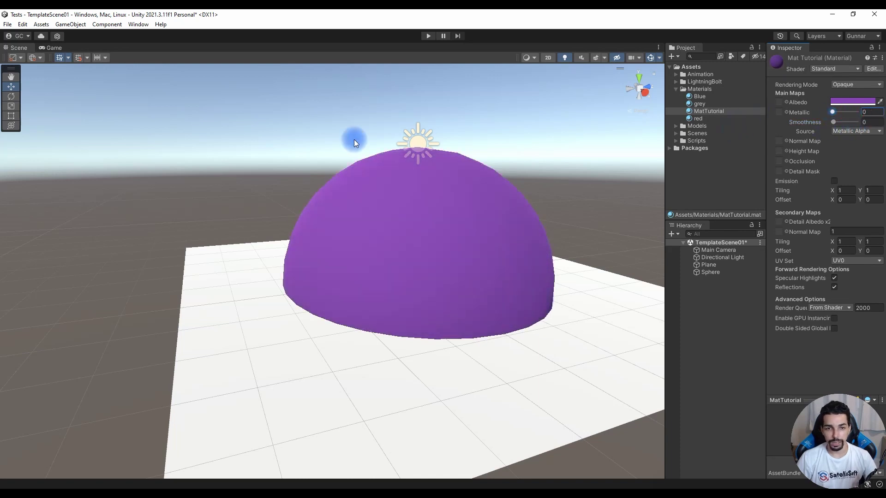
{"action": "left_click_drag", "start_coordinate": [414, 133], "coordinate": [442, 225], "text": "alt"}
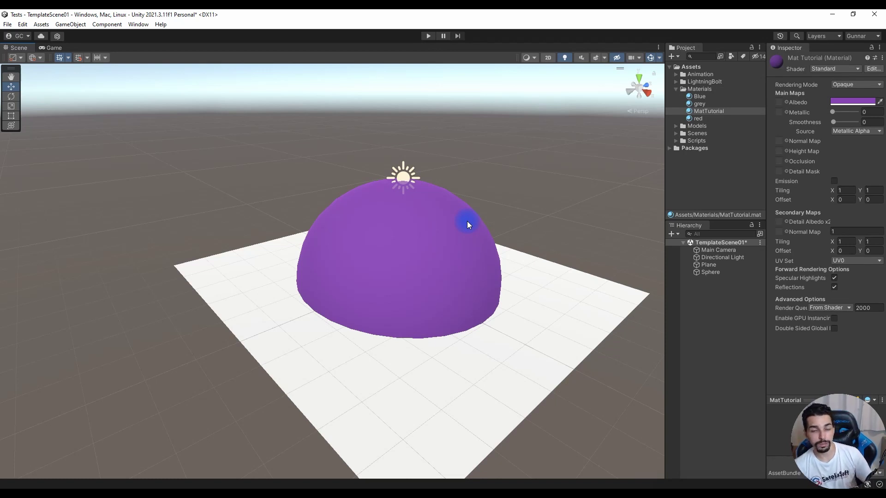
{"action": "left_click", "coordinate": [473, 225]}
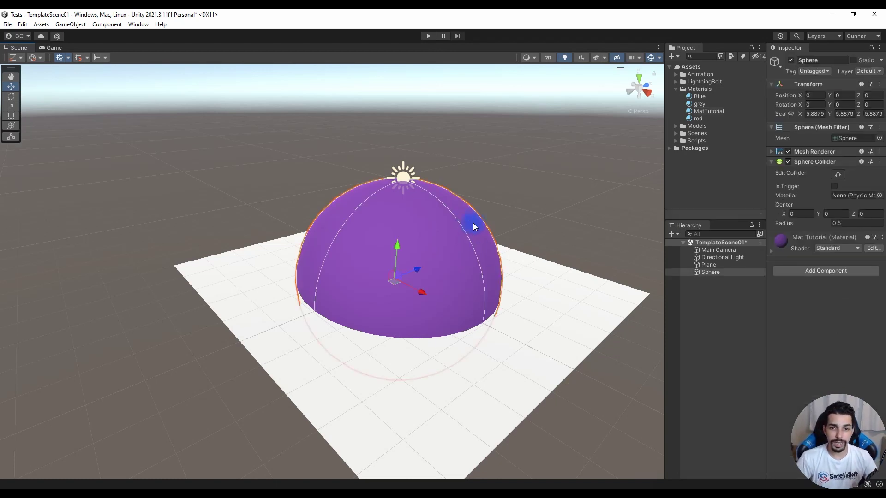
Step: Apply the grey material to the Plane and save the scene
{"action": "left_click", "coordinate": [559, 308]}
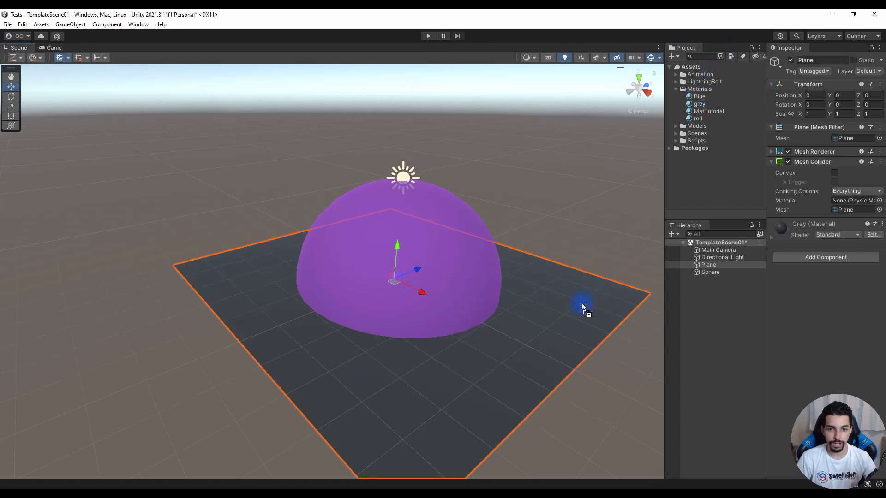
{"action": "left_click_drag", "start_coordinate": [699, 108], "coordinate": [583, 304]}
{"action": "left_click", "coordinate": [575, 220]}
{"action": "scroll", "coordinate": [575, 220], "scroll_direction": "down", "scroll_amount": 3}
{"action": "middle_click_drag", "start_coordinate": [575, 220], "coordinate": [479, 140]}
{"action": "left_click_drag", "start_coordinate": [479, 140], "coordinate": [528, 175], "text": "alt"}
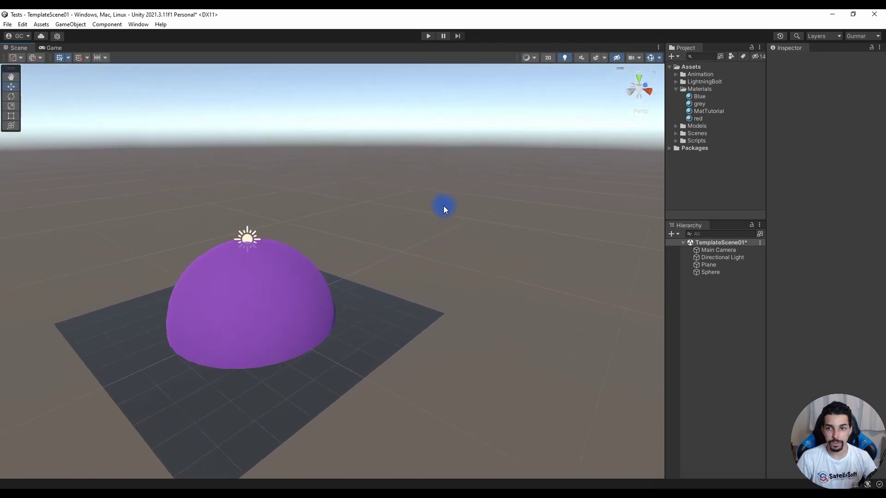
{"action": "key", "text": "ctrl+s"}
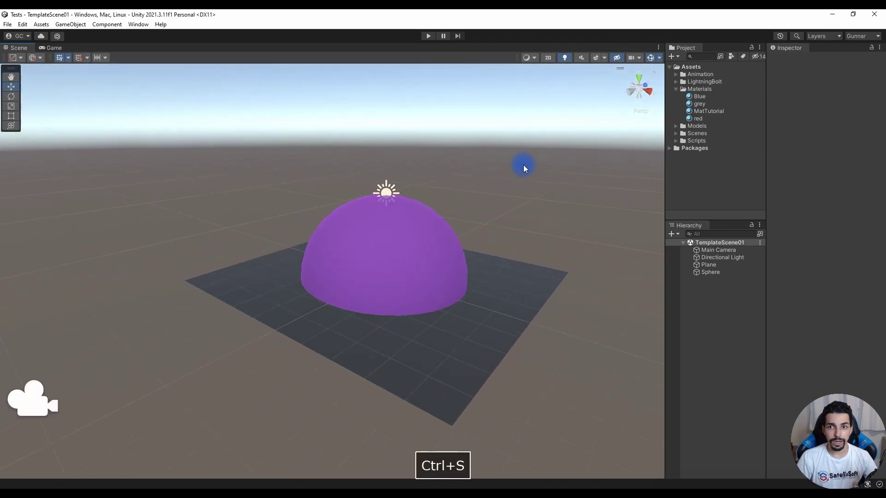
Step: Collapse Materials and expand Scenes > TemplateScene in the Project panel
{"action": "left_click", "coordinate": [676, 89]}
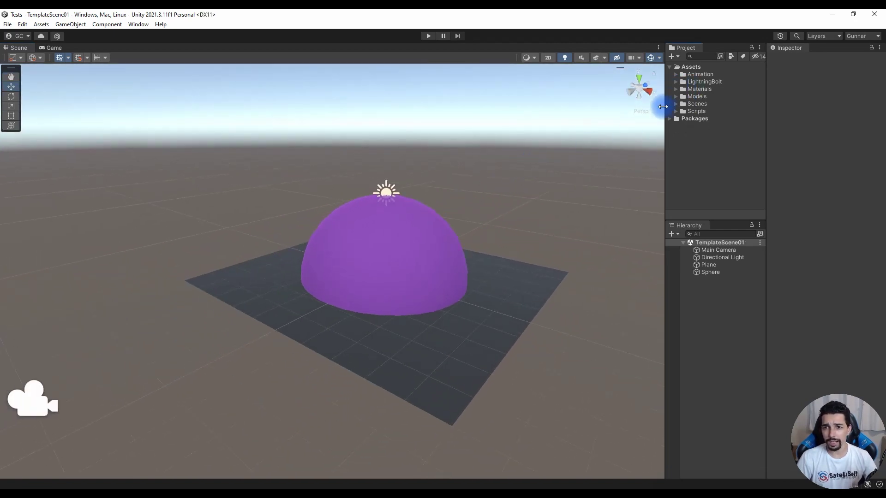
{"action": "left_click", "coordinate": [676, 104]}
{"action": "left_click", "coordinate": [682, 119]}
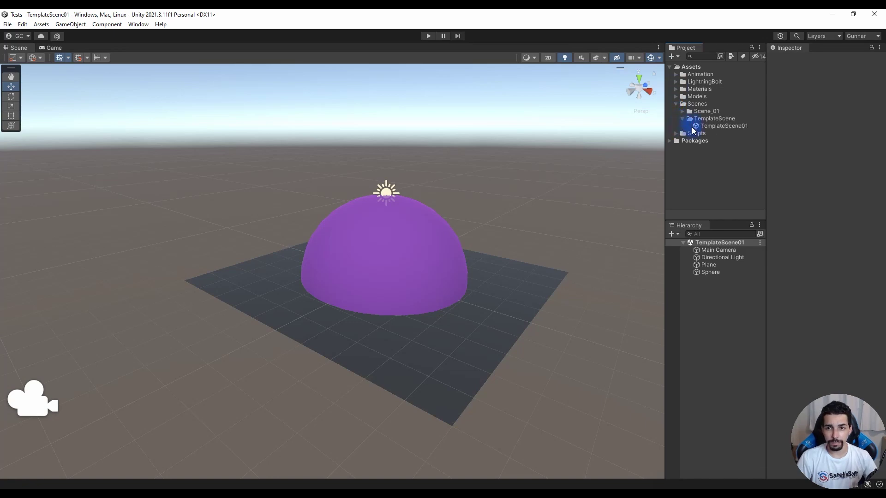
{"action": "left_click", "coordinate": [714, 119]}
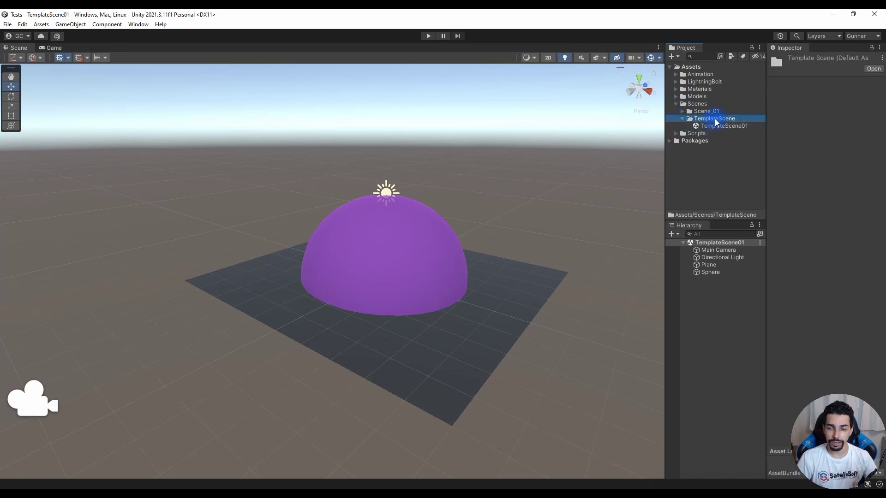
Step: Create a scene template asset named SceneTemplate01 in the TemplateScene folder
{"action": "right_click", "coordinate": [715, 122]}
{"action": "mouse_move", "coordinate": [734, 126]}
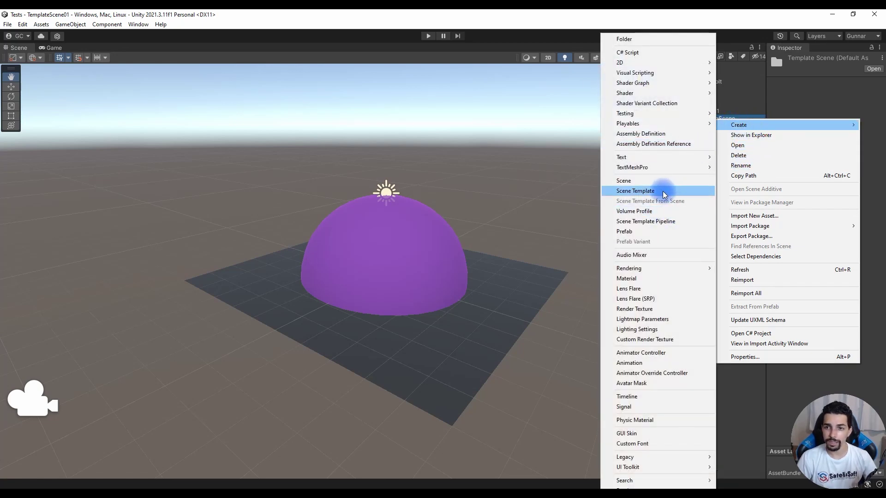
{"action": "left_click", "coordinate": [645, 191]}
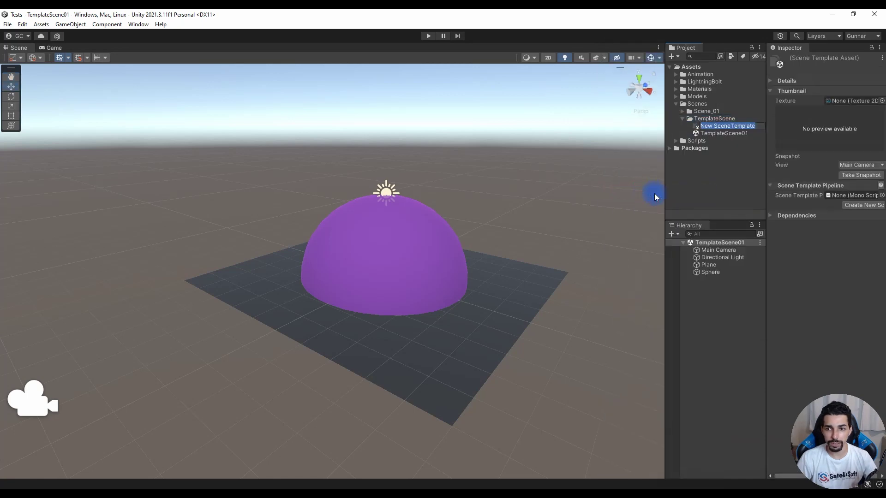
{"action": "type", "text": "SceneTEm"}
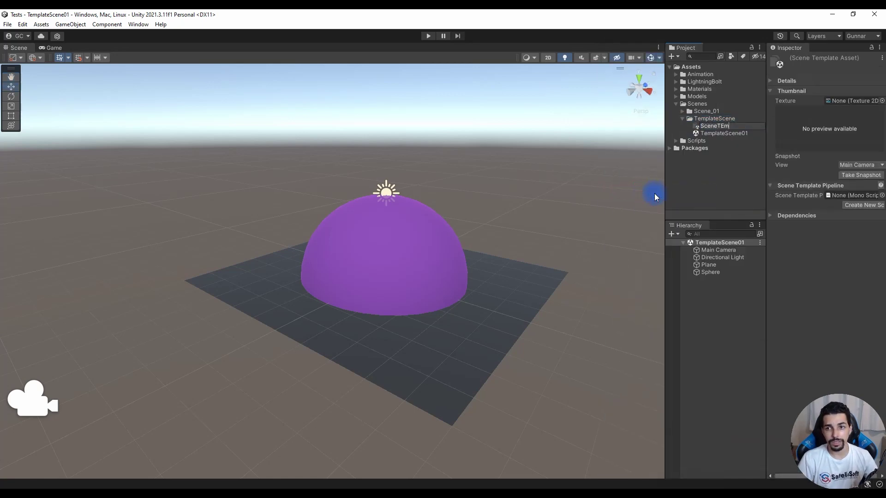
{"action": "key", "text": "BackSpace"}
{"action": "type", "text": "emplate"}
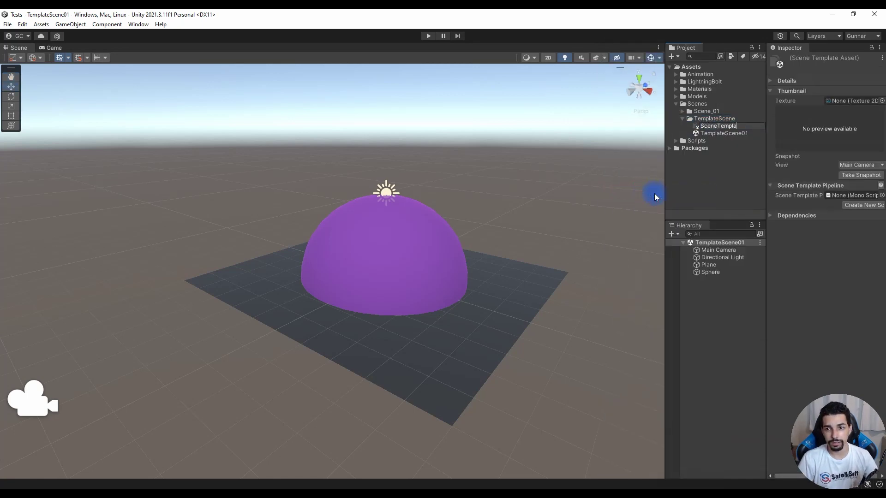
{"action": "type", "text": "01"}
{"action": "key", "text": "Return"}
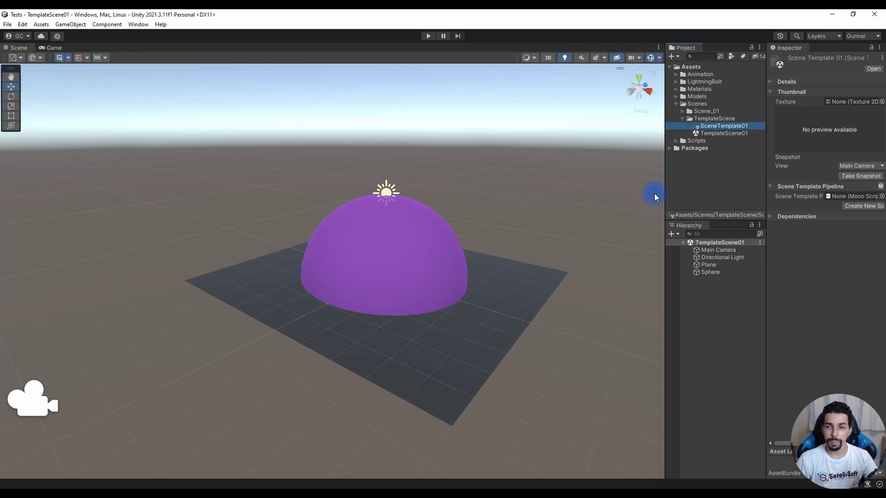
{"action": "key", "text": "F1"}
Step: Rename the scene file to SceneTemplate01 using the copied name and reload it
{"action": "left_click", "coordinate": [738, 127]}
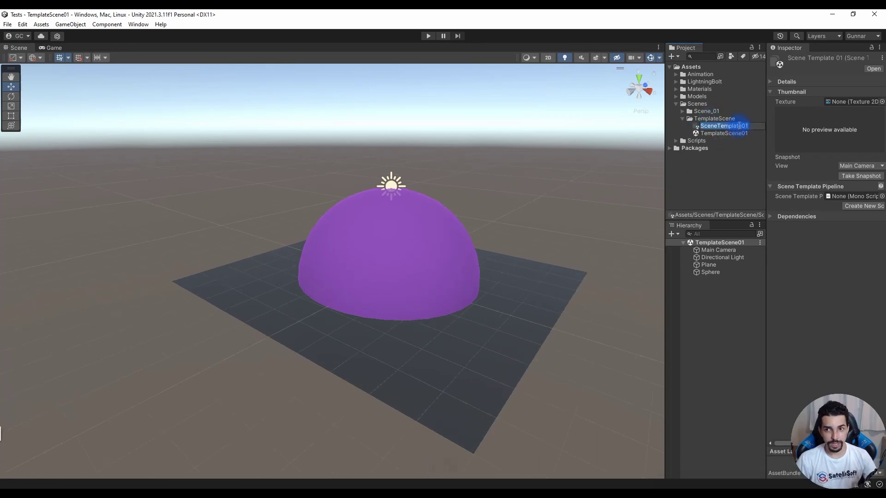
{"action": "key", "text": "ctrl+c"}
{"action": "left_click", "coordinate": [715, 133]}
{"action": "key", "text": "F2"}
{"action": "key", "text": "ctrl+v"}
{"action": "key", "text": "Return"}
{"action": "left_click", "coordinate": [467, 275]}
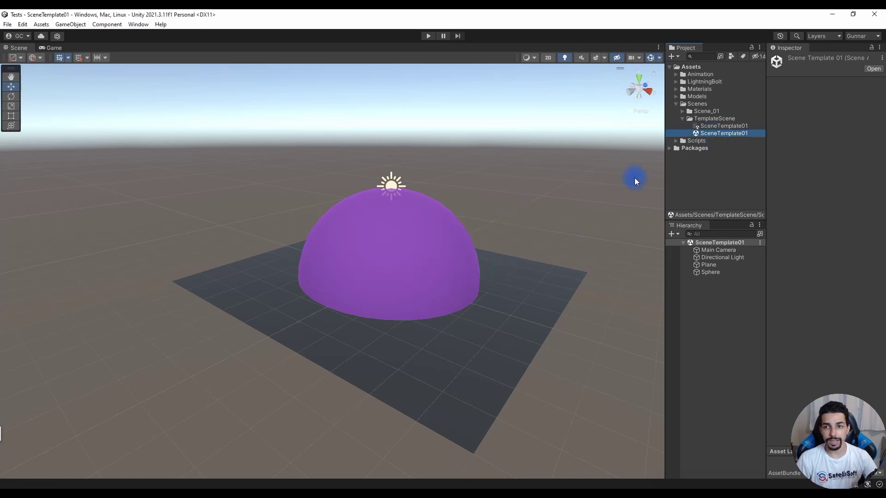
Step: Rename the scene template asset to SceneTemplateConfig
{"action": "left_click", "coordinate": [725, 126]}
{"action": "key", "text": "F2"}
{"action": "key", "text": "Right"}
{"action": "key", "text": "BackSpace"}
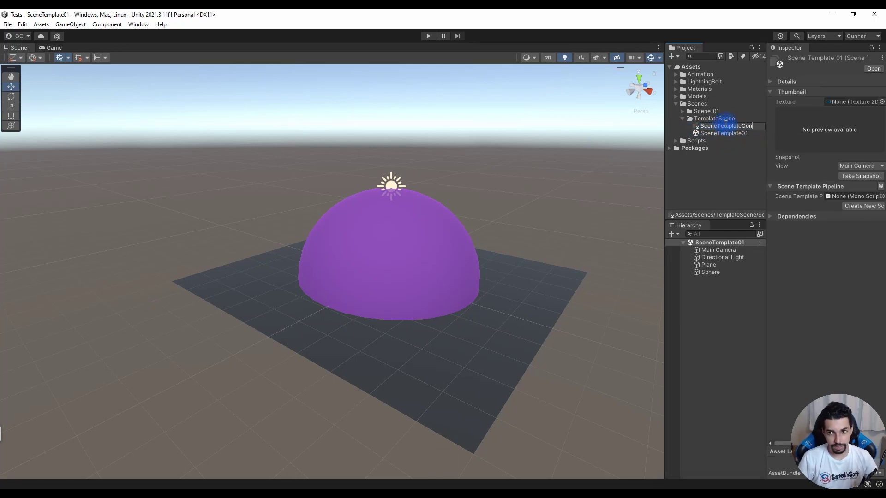
{"action": "key", "text": "Return"}
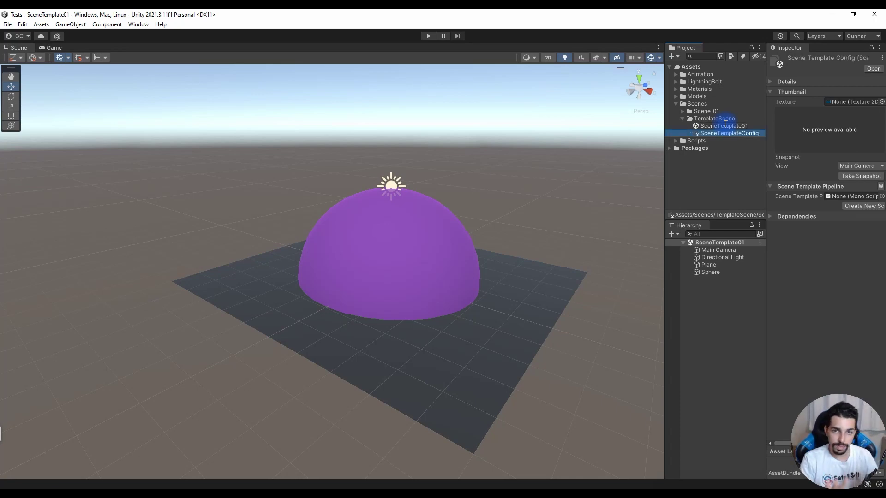
Step: Widen the Inspector and Project panels to show SceneTemplateConfig's settings
{"action": "left_click", "coordinate": [734, 134]}
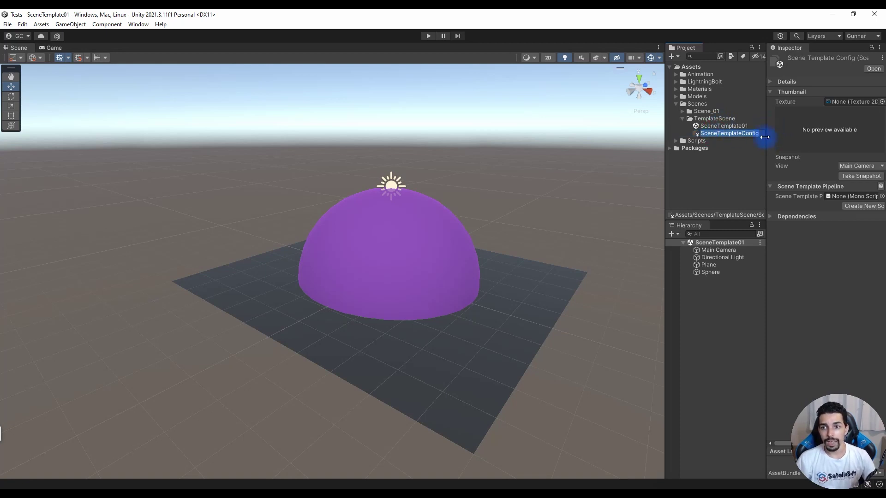
{"action": "left_click_drag", "start_coordinate": [764, 137], "coordinate": [738, 138]}
{"action": "left_click_drag", "start_coordinate": [665, 167], "coordinate": [588, 167]}
{"action": "left_click", "coordinate": [647, 326]}
{"action": "left_click", "coordinate": [667, 137]}
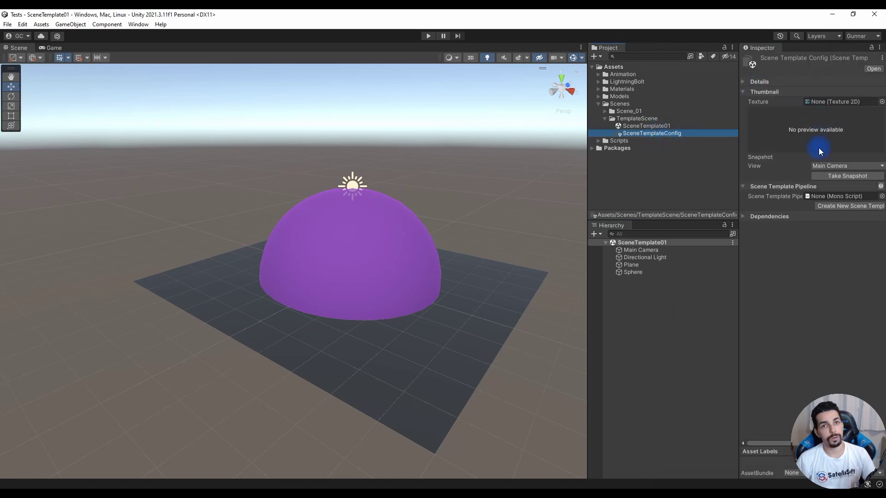
Step: Assign collaborate-incoming-dark as the template thumbnail, keeping Main Camera as the snapshot view
{"action": "left_click", "coordinate": [880, 102]}
{"action": "scroll", "coordinate": [850, 210], "scroll_direction": "down", "scroll_amount": 1}
{"action": "scroll", "coordinate": [849, 212], "scroll_direction": "down", "scroll_amount": 1}
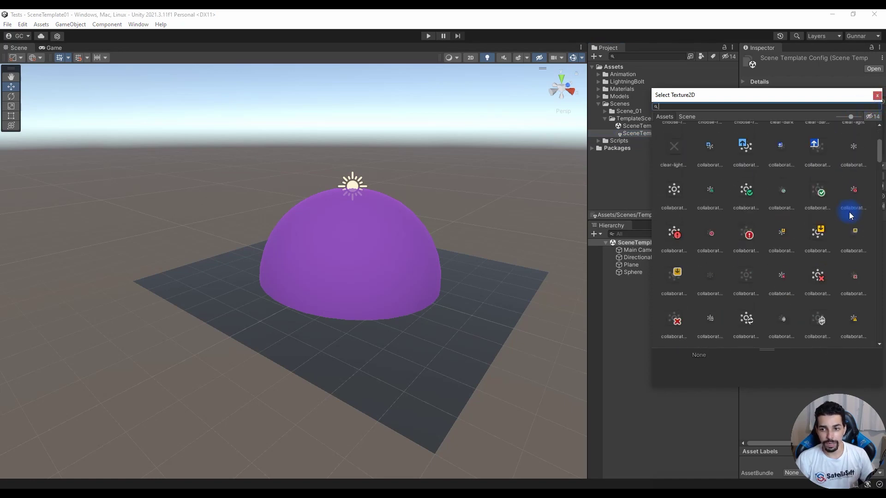
{"action": "double_click", "coordinate": [817, 232]}
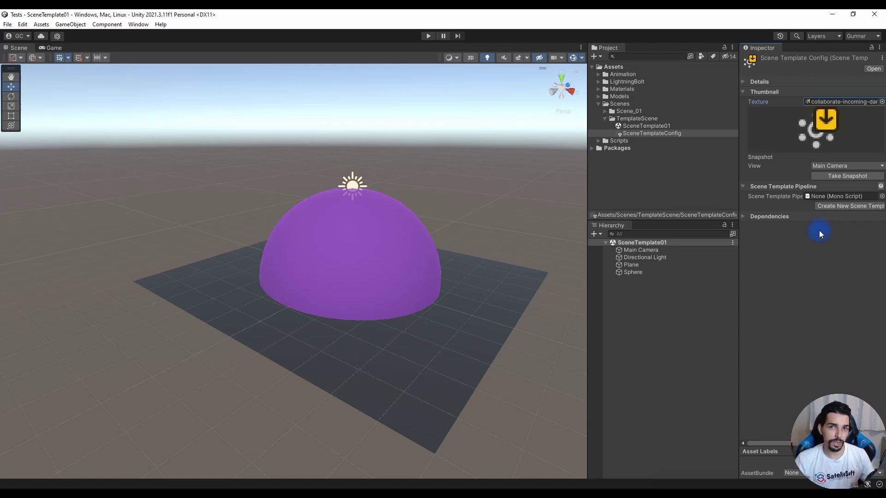
{"action": "left_click", "coordinate": [816, 168]}
{"action": "left_click", "coordinate": [835, 176]}
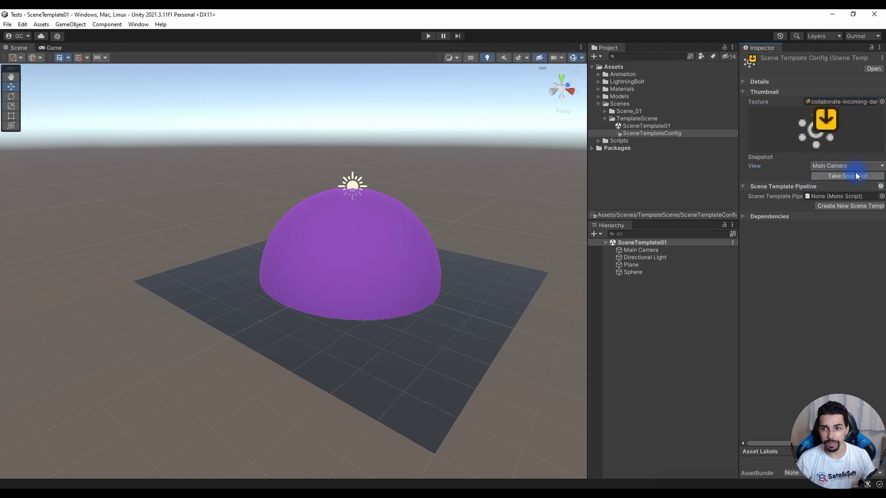
Step: Link SceneTemplate01 as the config's Template Scene under Details
{"action": "left_click", "coordinate": [762, 86]}
{"action": "left_click", "coordinate": [748, 160]}
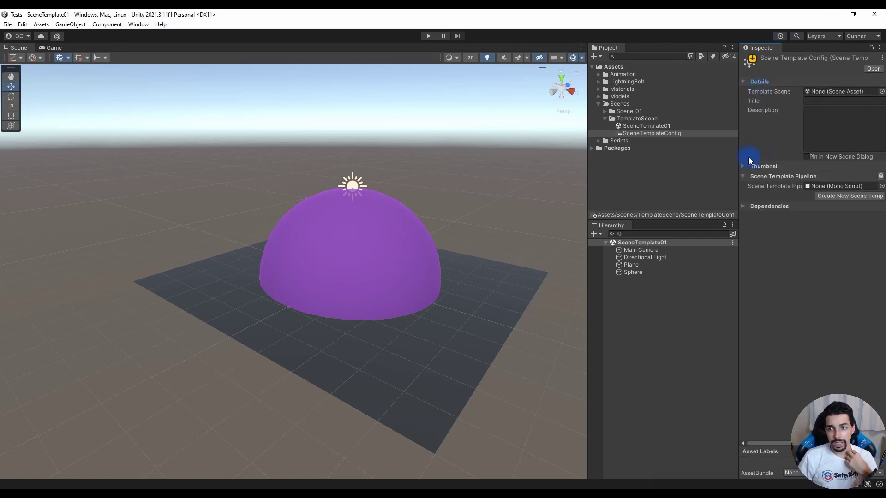
{"action": "left_click", "coordinate": [800, 133]}
{"action": "left_click", "coordinate": [837, 92]}
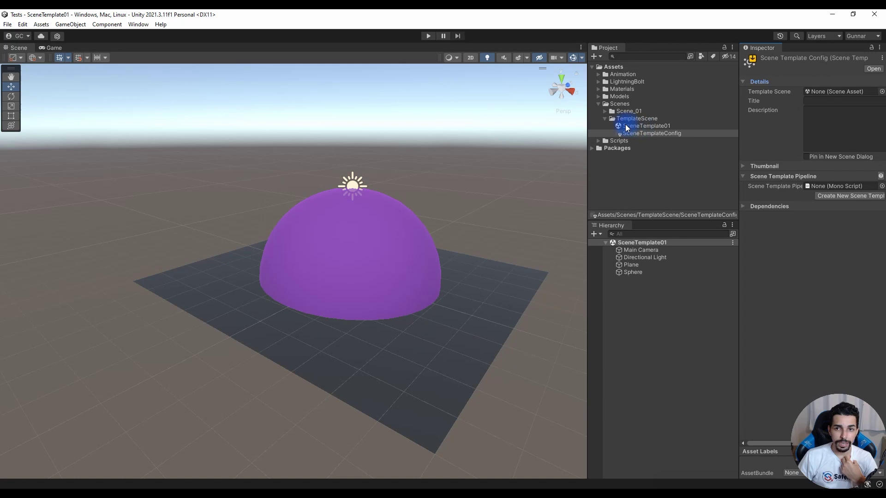
{"action": "left_click_drag", "start_coordinate": [627, 128], "coordinate": [819, 92]}
Step: Title the template 'Template SatellaSoft Tutorial'
{"action": "left_click", "coordinate": [821, 100]}
{"action": "type", "text": "Templa"}
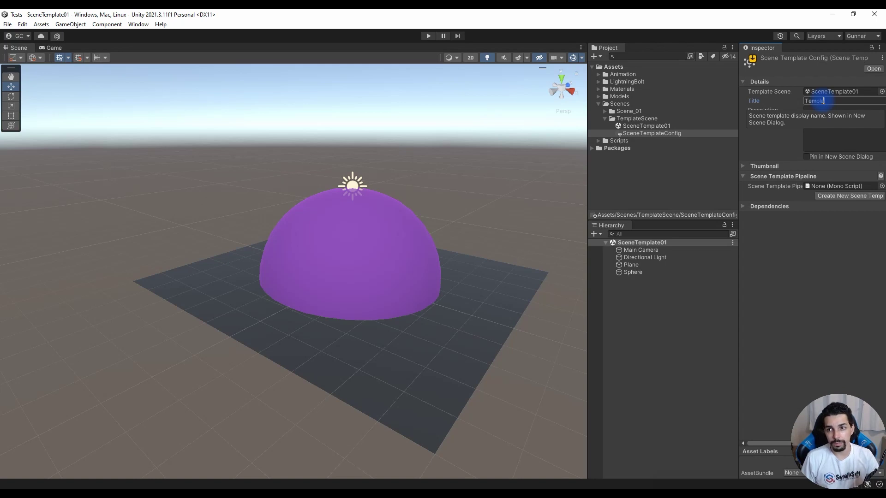
{"action": "type", "text": "te SatellaSof"}
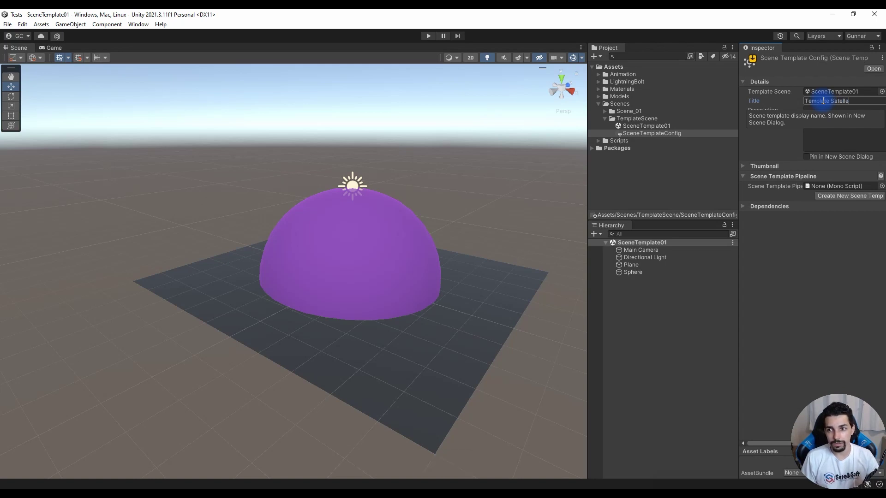
{"action": "type", "text": "t Tutorial"}
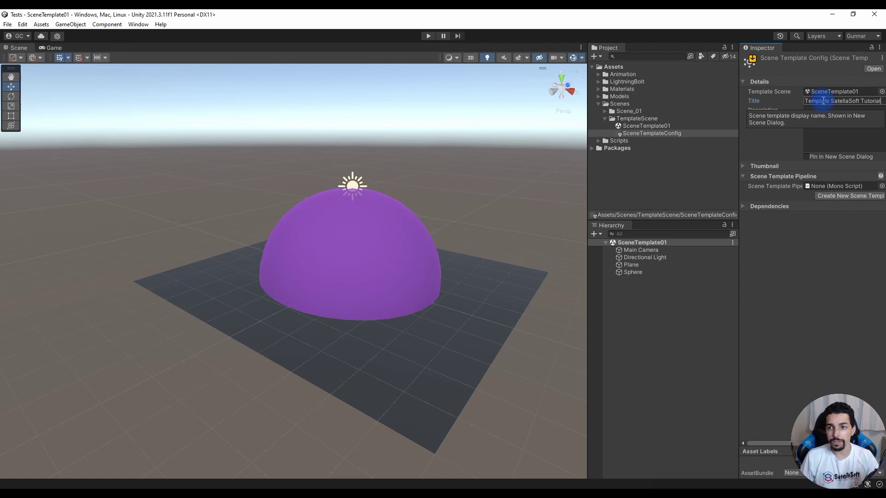
{"action": "left_click", "coordinate": [805, 129]}
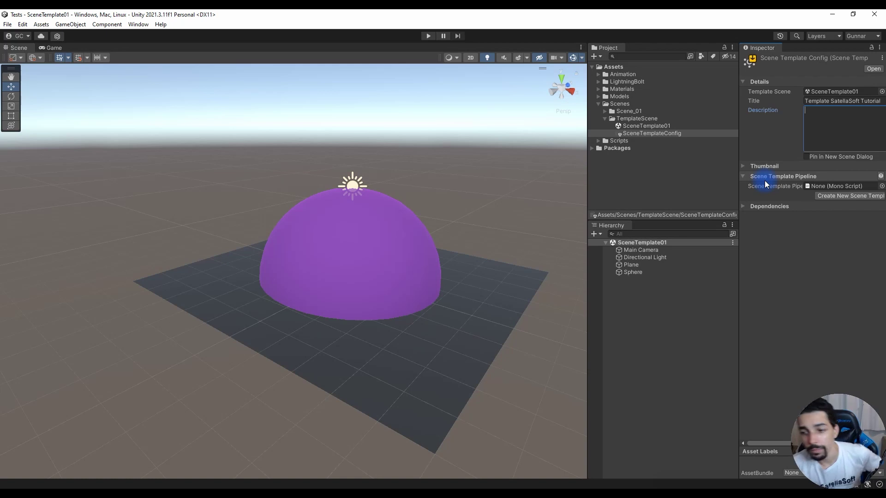
{"action": "left_click", "coordinate": [858, 164]}
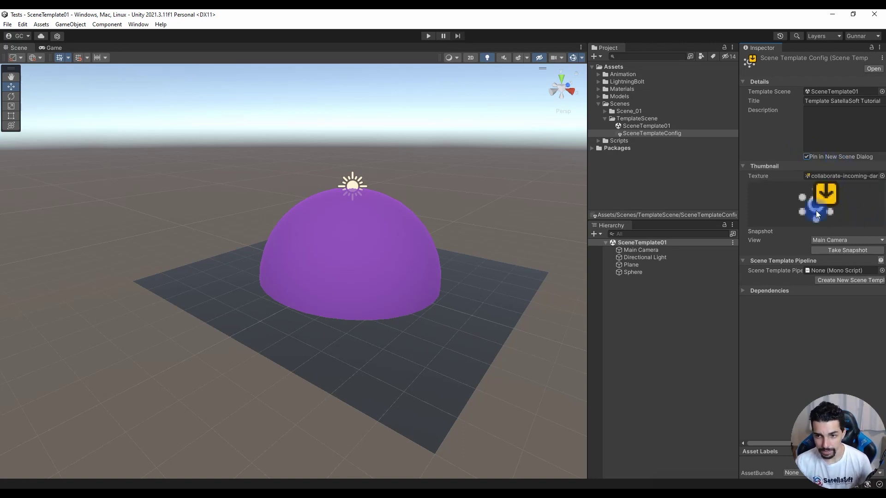
{"action": "left_click", "coordinate": [769, 291]}
{"action": "left_click", "coordinate": [761, 261]}
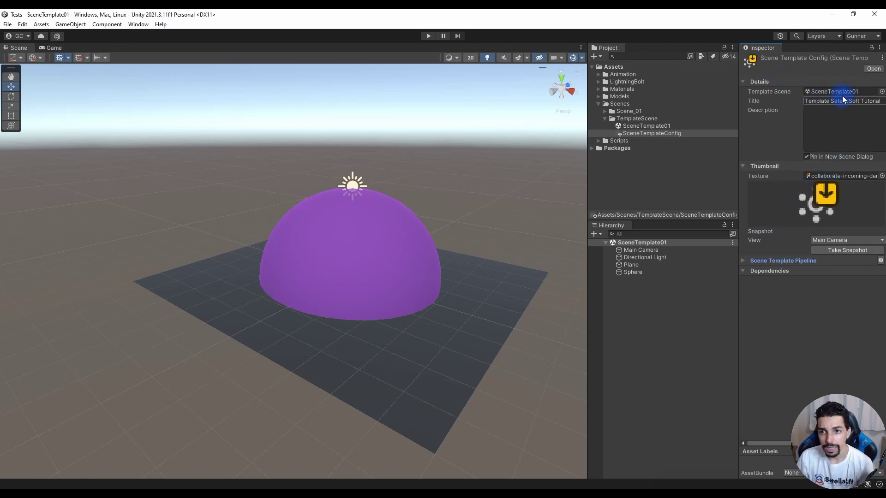
{"action": "left_click", "coordinate": [861, 117]}
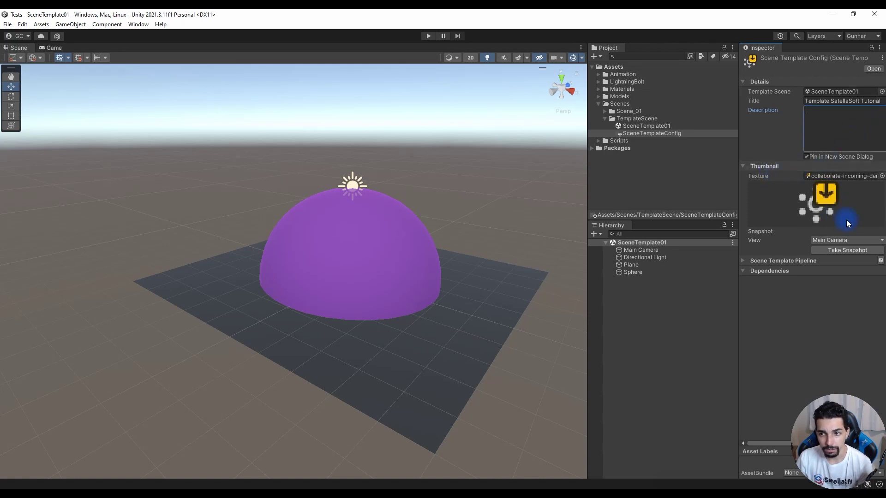
{"action": "left_click", "coordinate": [838, 240]}
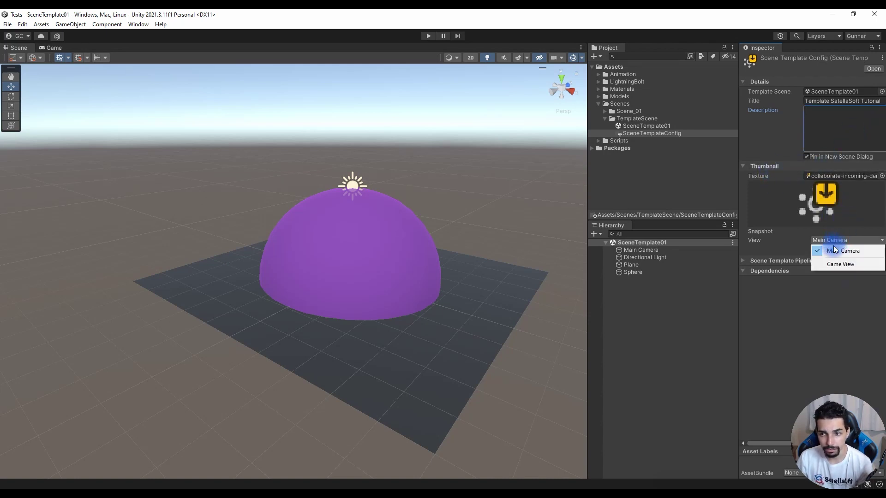
{"action": "left_click", "coordinate": [847, 249]}
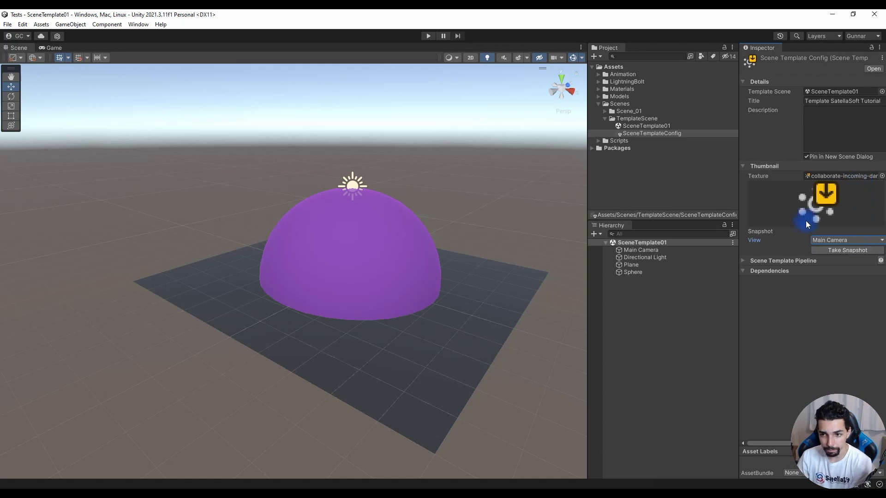
{"action": "left_click", "coordinate": [797, 262]}
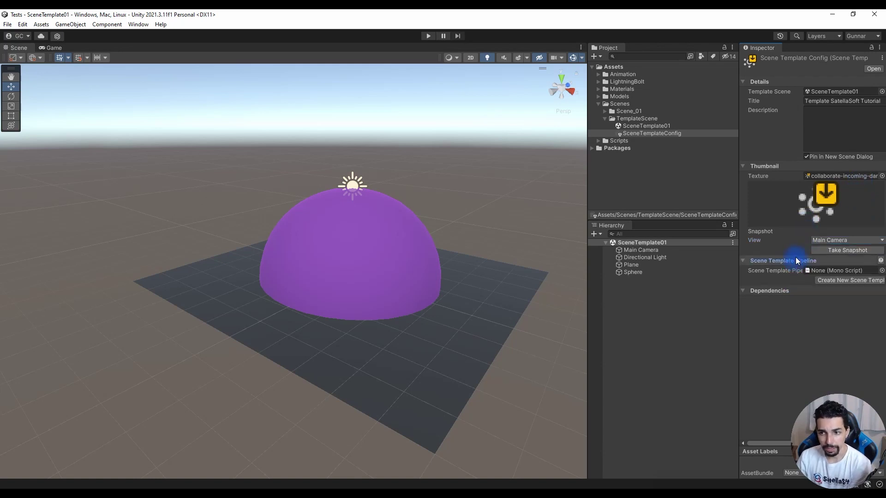
{"action": "left_click", "coordinate": [798, 292]}
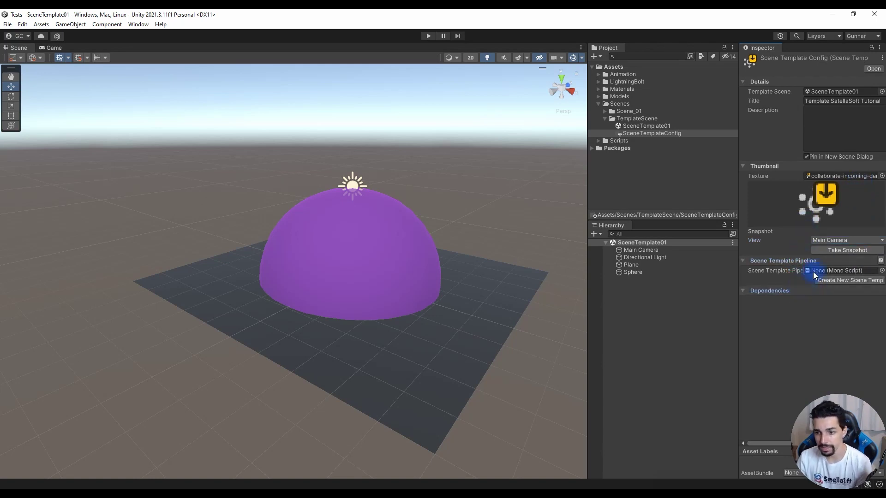
{"action": "mouse_move", "coordinate": [775, 115]}
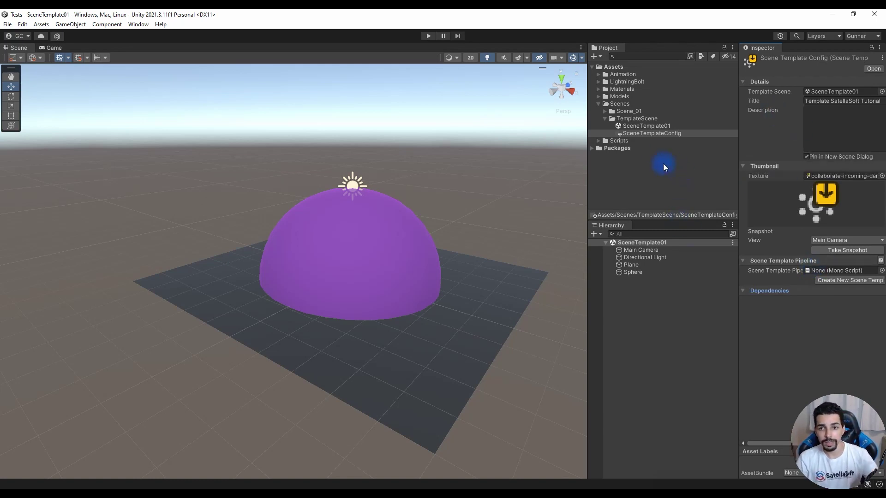
{"action": "left_click", "coordinate": [652, 128]}
Step: Duplicate the sphere into three half-size copies placed around the plane
{"action": "left_click", "coordinate": [425, 236]}
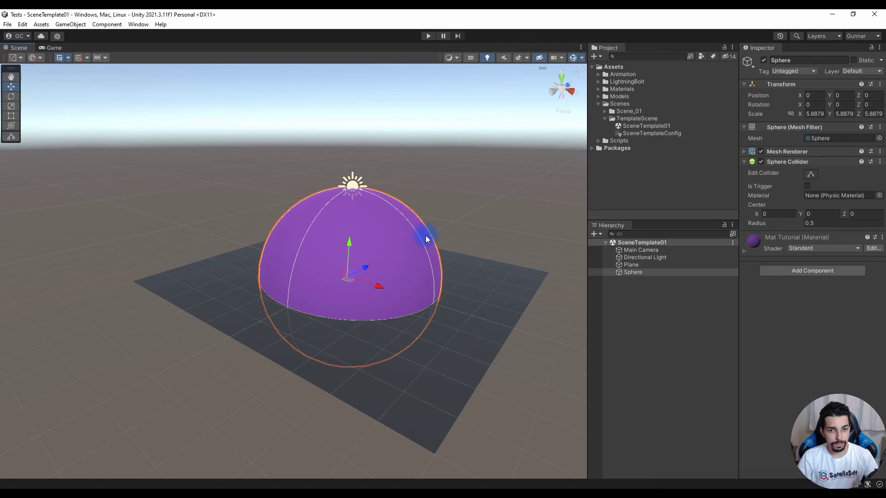
{"action": "key", "text": "ctrl+d"}
{"action": "left_click_drag", "start_coordinate": [379, 294], "coordinate": [503, 322]}
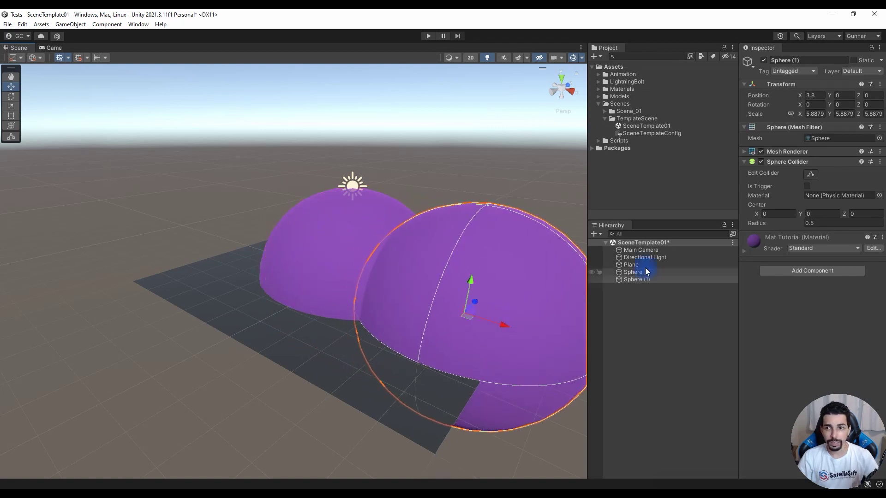
{"action": "key", "text": "r"}
{"action": "mouse_move", "coordinate": [463, 313]}
{"action": "left_mouse_down"}
{"action": "mouse_move", "coordinate": [444, 328]}
{"action": "mouse_move", "coordinate": [523, 279]}
{"action": "mouse_move", "coordinate": [391, 355]}
{"action": "left_mouse_up"}
{"action": "key", "text": "w"}
{"action": "key", "text": "ctrl+d"}
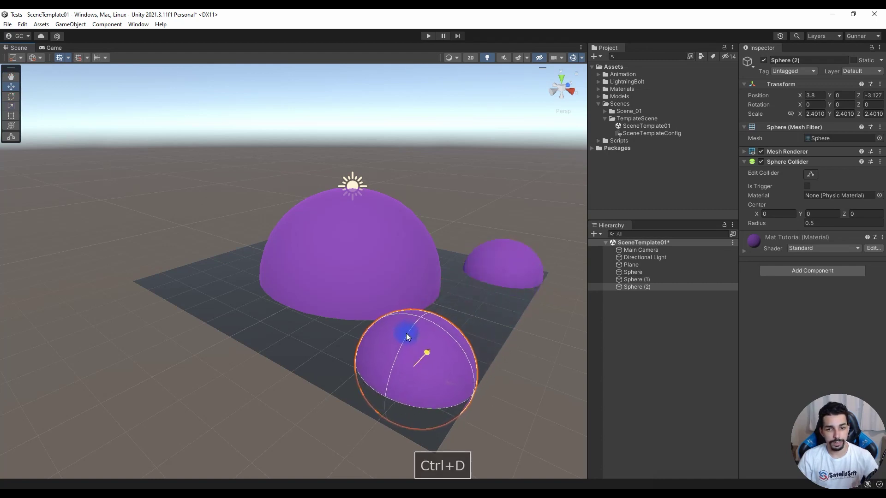
{"action": "key", "text": "ctrl+d"}
{"action": "left_click_drag", "start_coordinate": [439, 394], "coordinate": [206, 286]}
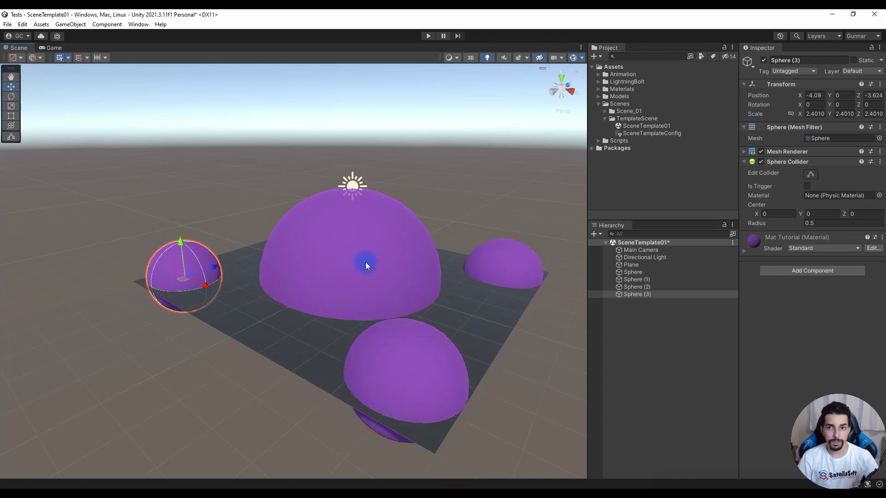
Step: Colour the right, front and left spheres Blue, red and grey
{"action": "left_click", "coordinate": [598, 89]}
{"action": "left_click_drag", "start_coordinate": [621, 96], "coordinate": [518, 284]}
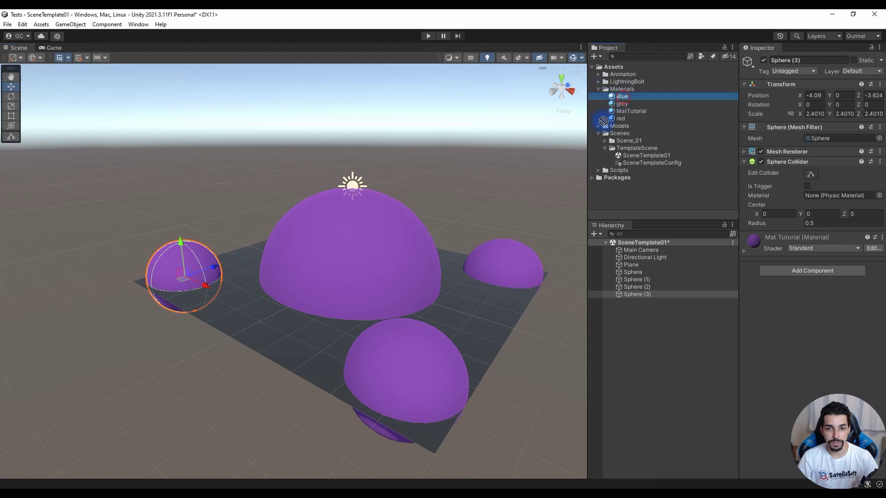
{"action": "left_click_drag", "start_coordinate": [620, 118], "coordinate": [432, 351]}
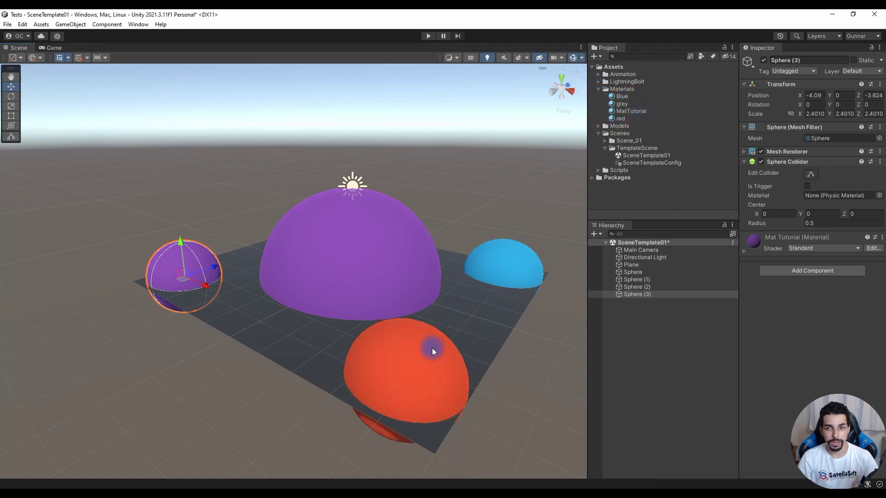
{"action": "left_click_drag", "start_coordinate": [614, 107], "coordinate": [212, 258]}
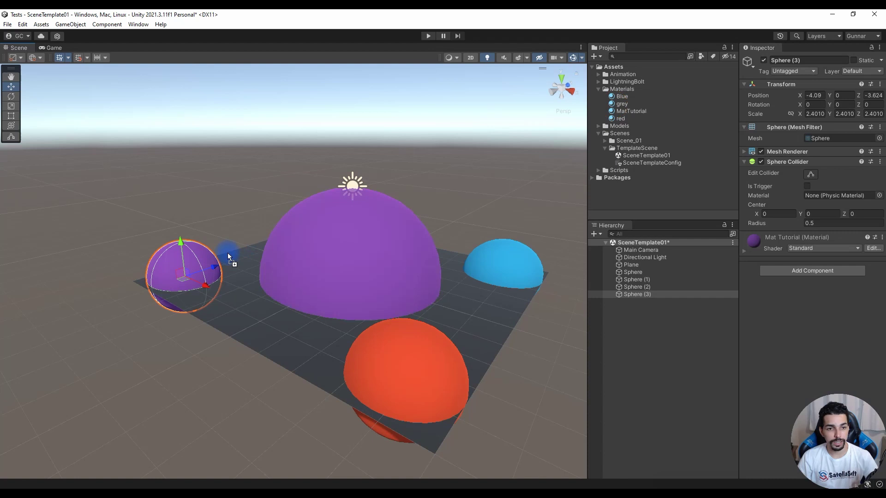
{"action": "left_click", "coordinate": [206, 173]}
{"action": "mouse_move", "coordinate": [205, 173]}
{"action": "left_mouse_down", "text": "alt"}
{"action": "mouse_move", "coordinate": [254, 176]}
{"action": "mouse_move", "coordinate": [306, 200]}
{"action": "left_mouse_up", "text": "alt"}
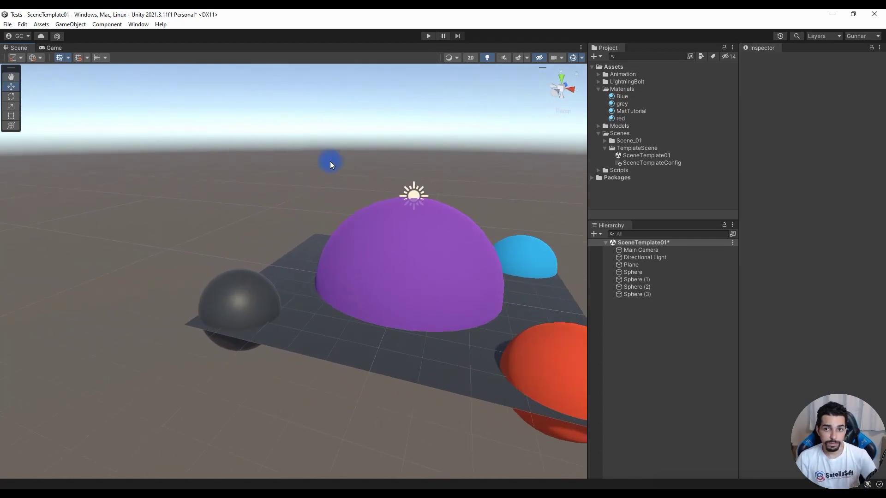
Step: Save SceneTemplate01, expand the Scripts folder and zoom the view in on the spheres
{"action": "key", "text": "ctrl+s"}
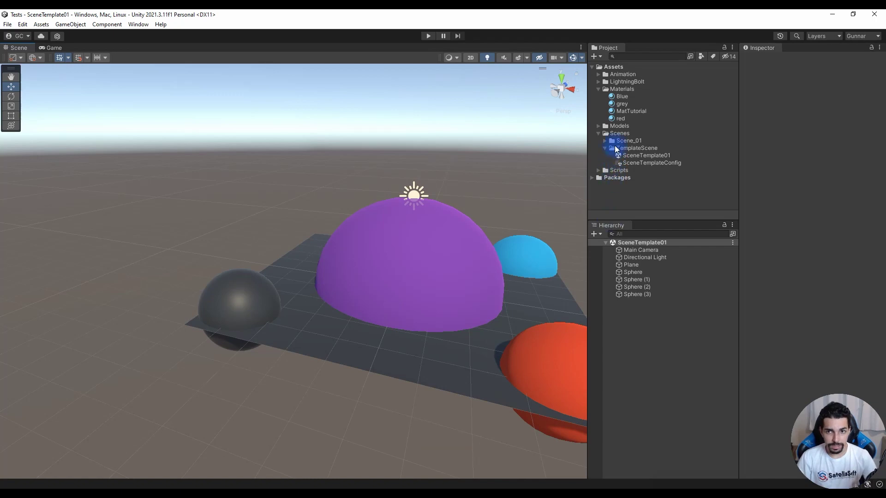
{"action": "left_click", "coordinate": [598, 170]}
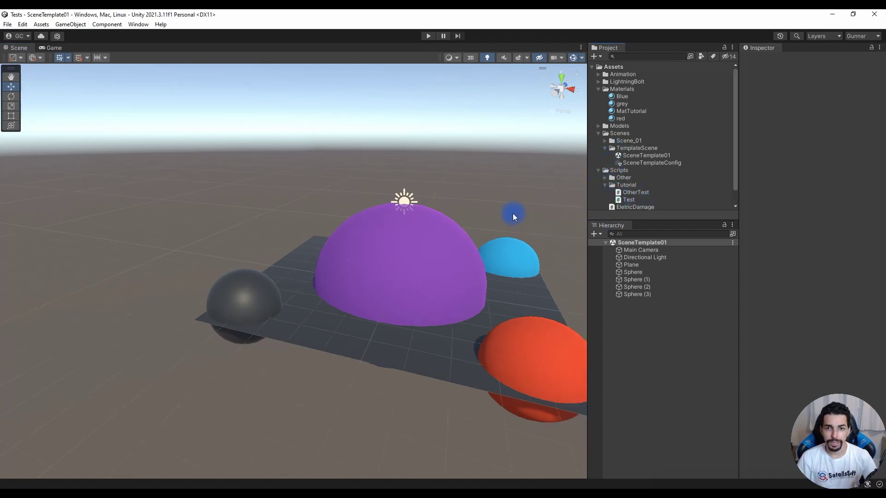
{"action": "middle_click_drag", "start_coordinate": [513, 214], "coordinate": [439, 196]}
{"action": "scroll", "coordinate": [480, 215], "scroll_direction": "up", "scroll_amount": 3}
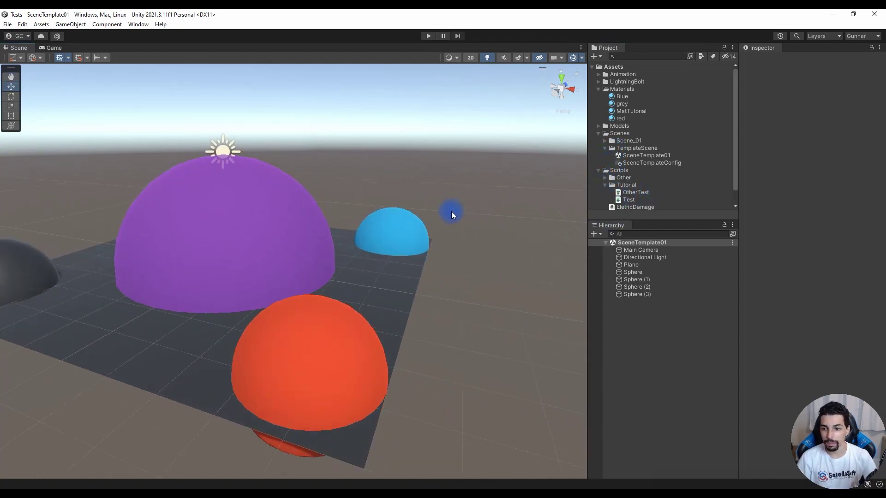
{"action": "scroll", "coordinate": [461, 210], "scroll_direction": "up", "scroll_amount": 2}
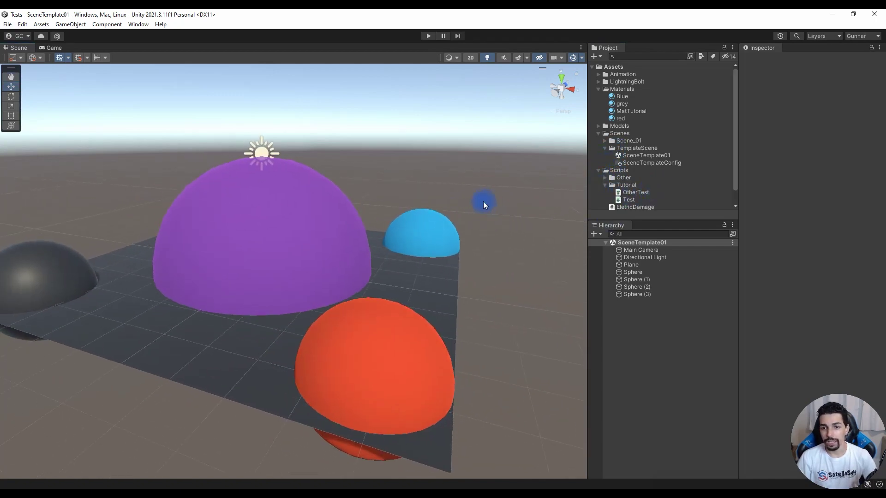
{"action": "scroll", "coordinate": [488, 201], "scroll_direction": "up", "scroll_amount": 3}
Step: Attach the OtherTest script to the large purple sphere and save the scene
{"action": "left_click", "coordinate": [633, 272]}
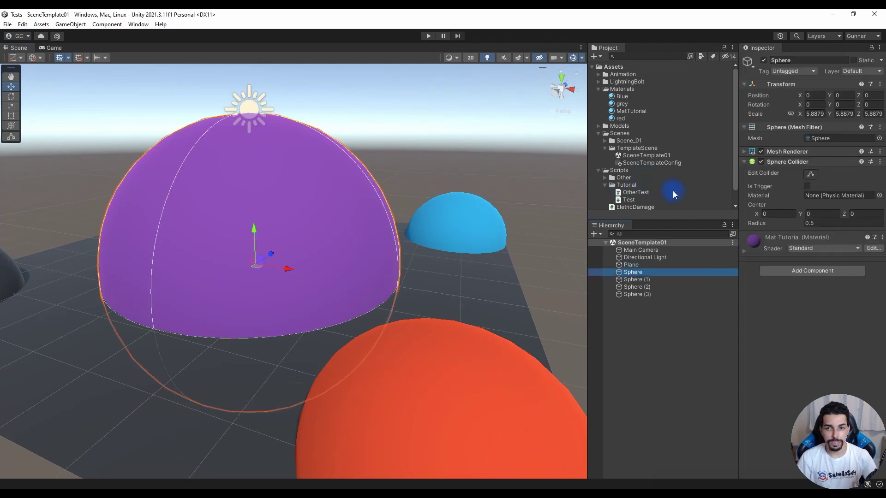
{"action": "mouse_move", "coordinate": [631, 193]}
{"action": "left_mouse_down"}
{"action": "mouse_move", "coordinate": [650, 231]}
{"action": "mouse_move", "coordinate": [633, 272]}
{"action": "left_mouse_up"}
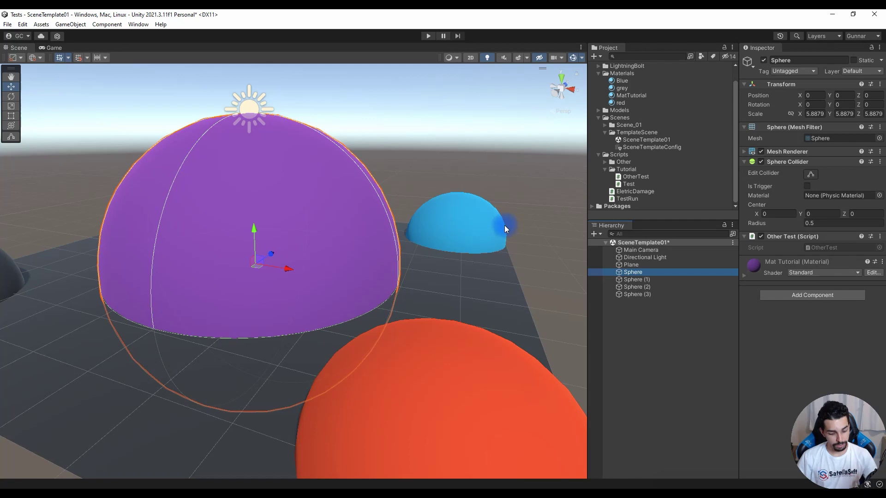
{"action": "key", "text": "ctrl+s"}
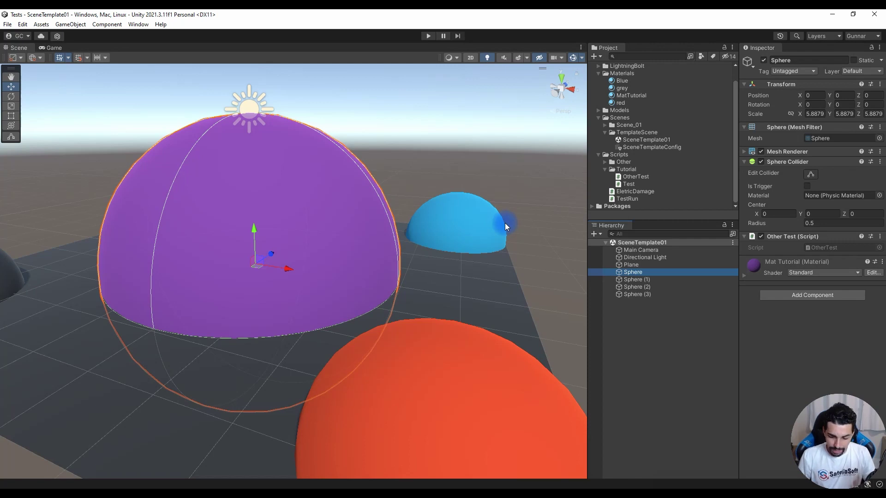
{"action": "left_click", "coordinate": [6, 25]}
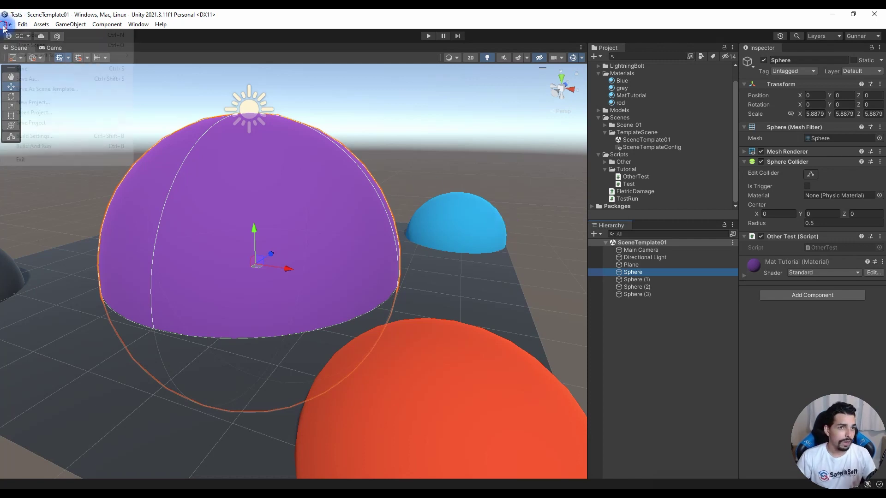
Step: Create a new scene from the Template SatellaSoft Tutorial template
{"action": "left_click", "coordinate": [28, 35]}
{"action": "left_click", "coordinate": [326, 86]}
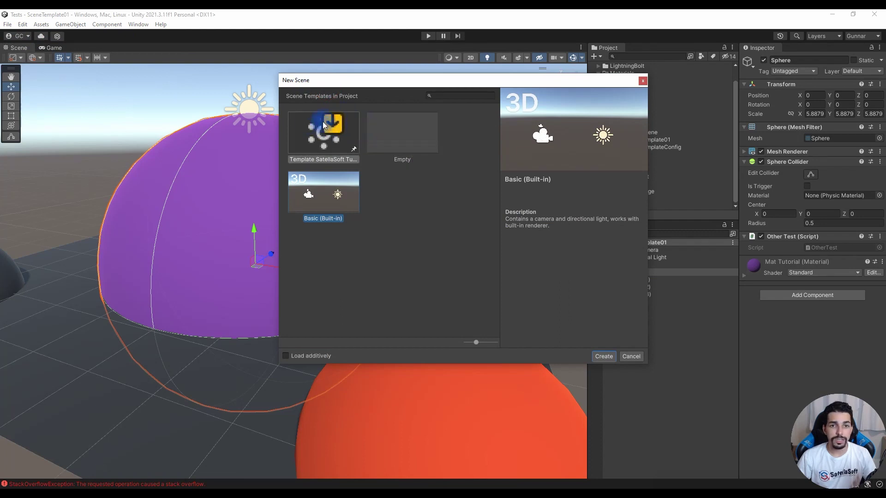
{"action": "left_click", "coordinate": [309, 124]}
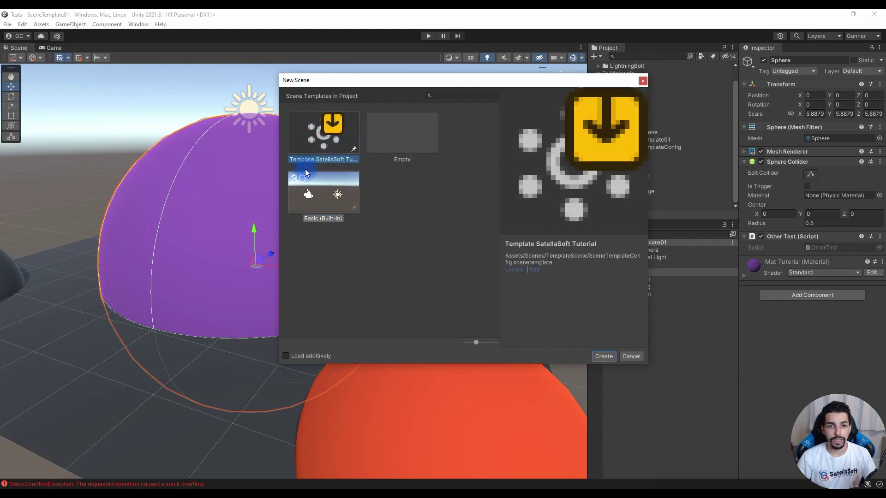
{"action": "left_click", "coordinate": [386, 148]}
{"action": "left_click", "coordinate": [323, 185]}
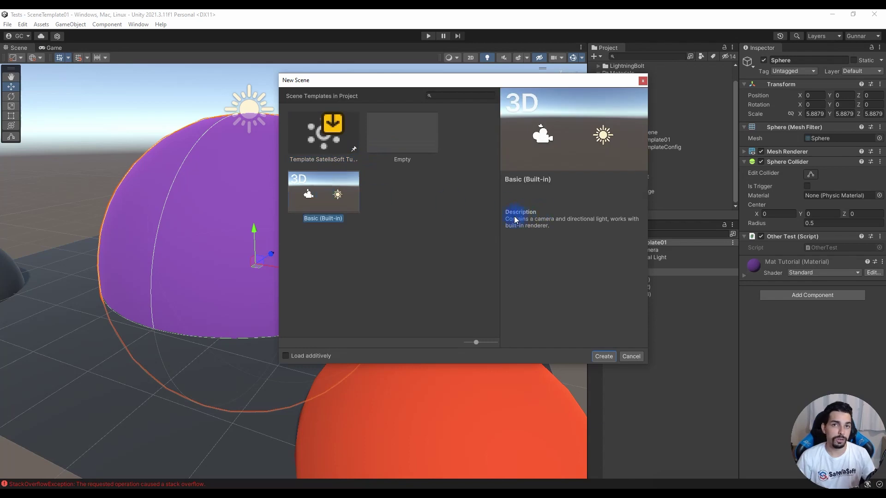
{"action": "left_click", "coordinate": [308, 140]}
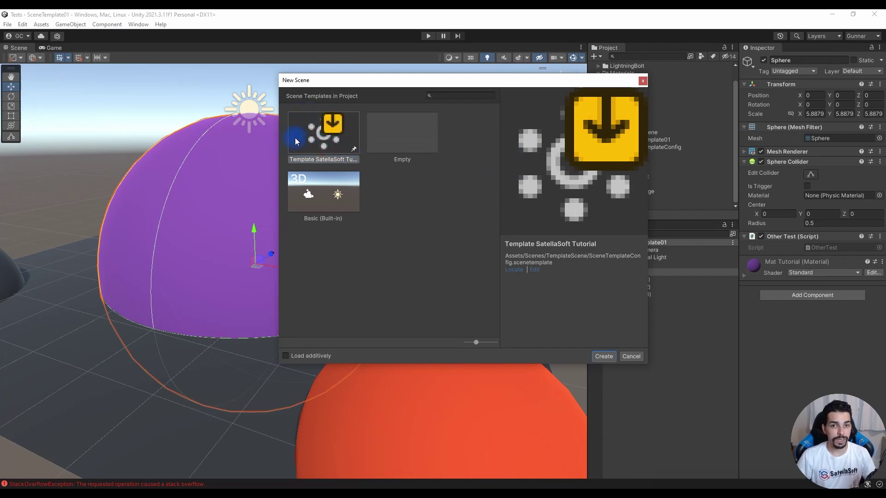
{"action": "left_click", "coordinate": [609, 359]}
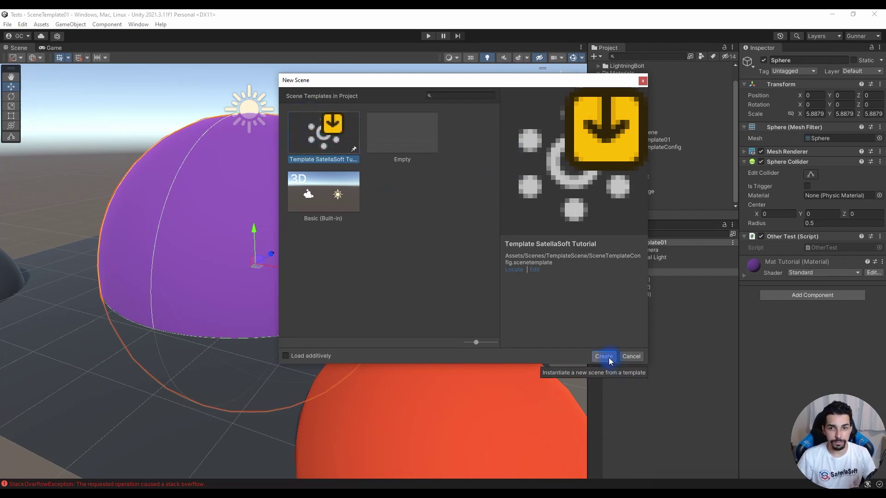
{"action": "left_click", "coordinate": [610, 359]}
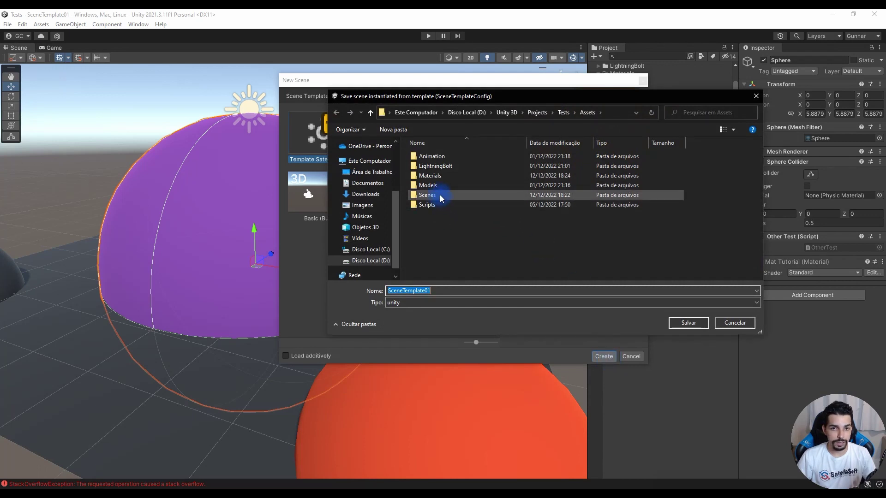
Step: Save the new scene as Scene_02 in the Scenes/Scene_01 folder
{"action": "double_click", "coordinate": [440, 195]}
{"action": "double_click", "coordinate": [431, 156]}
{"action": "double_click", "coordinate": [455, 290]}
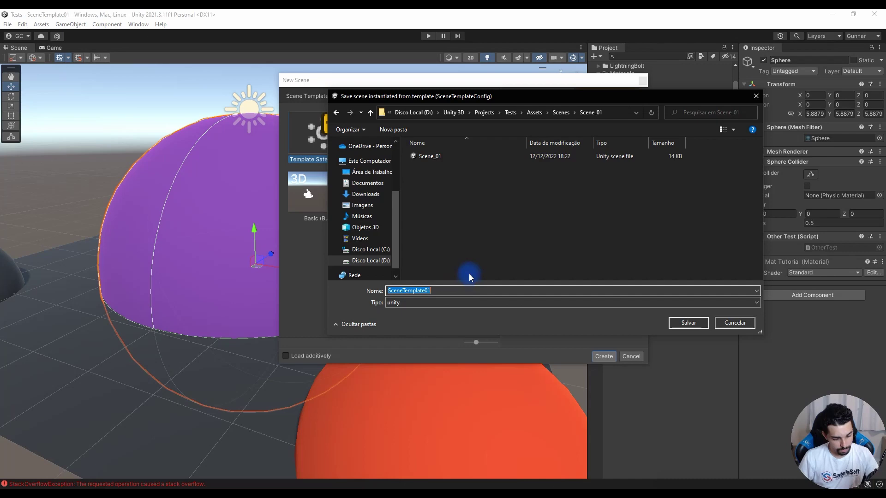
{"action": "type", "text": "Scene"}
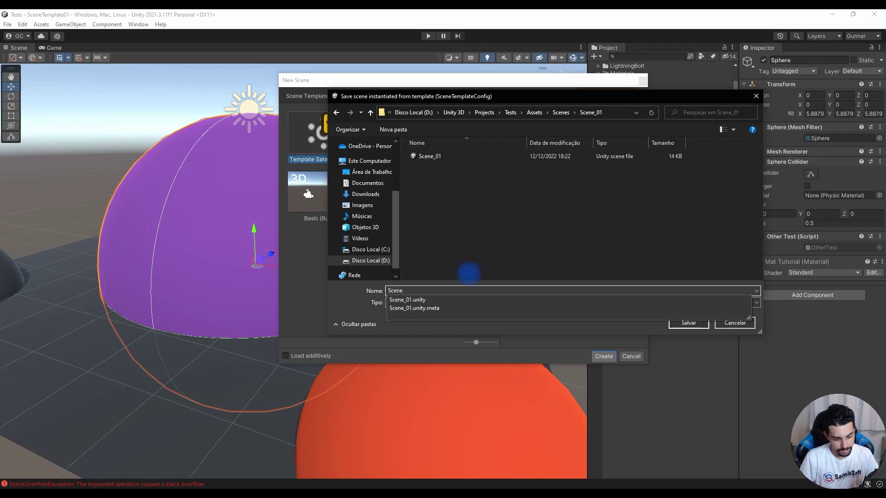
{"action": "type", "text": "_02"}
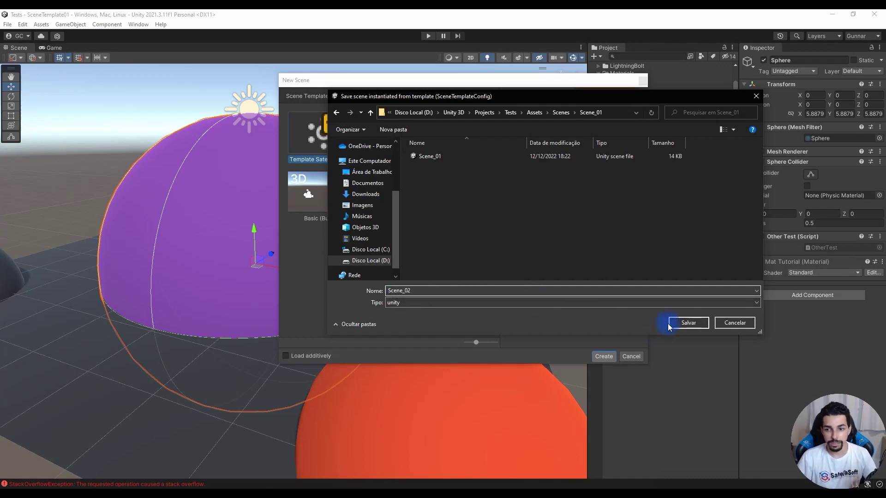
{"action": "left_click", "coordinate": [686, 323]}
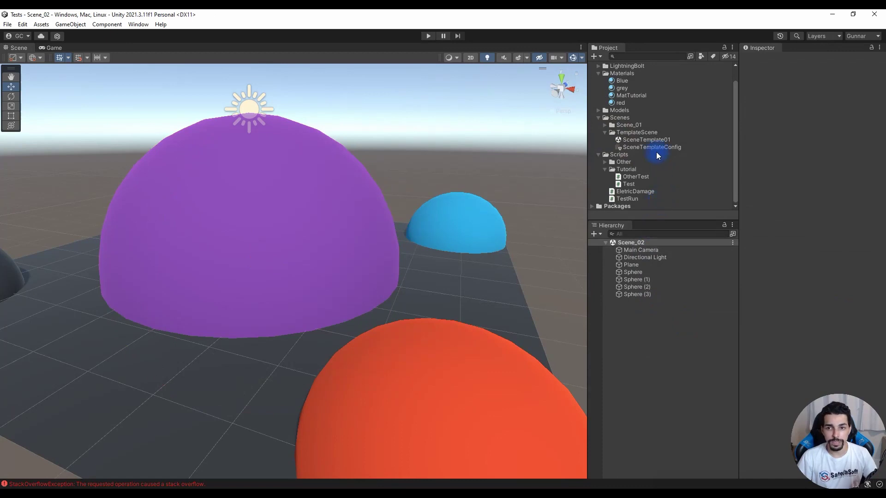
Step: Create a new folder named Scene_02 inside the Scenes folder
{"action": "left_click", "coordinate": [605, 134]}
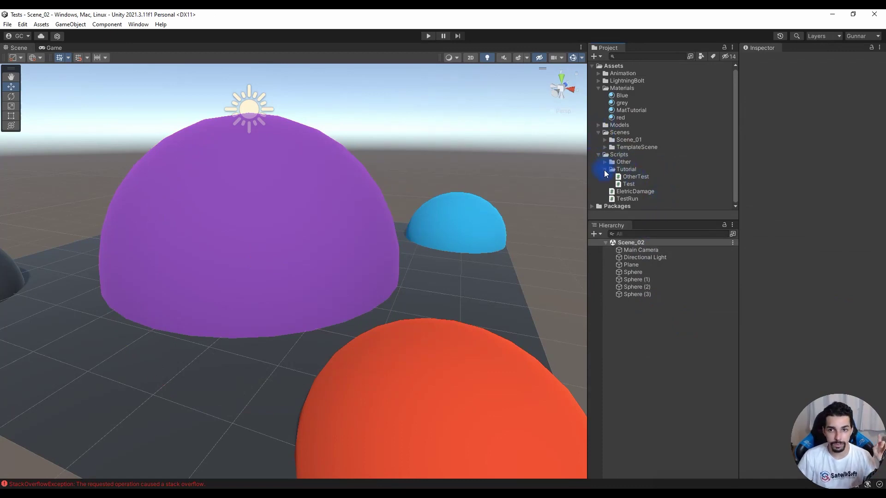
{"action": "left_click", "coordinate": [603, 141]}
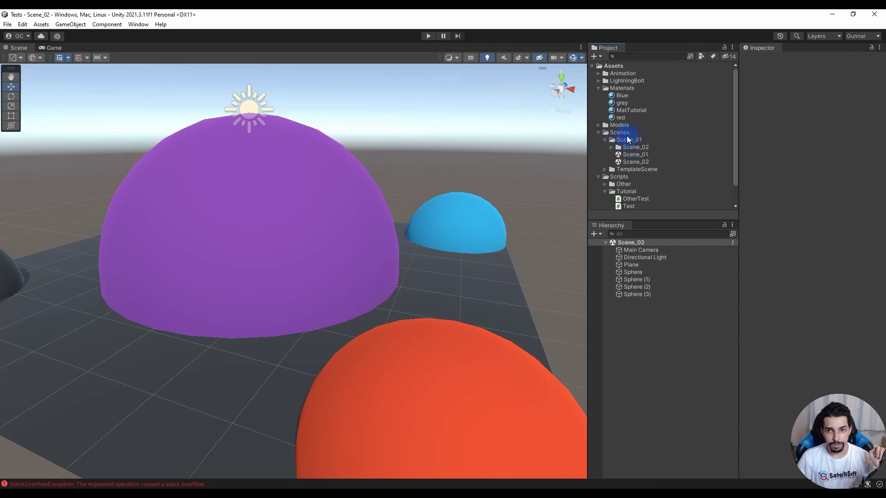
{"action": "right_click", "coordinate": [627, 134]}
{"action": "mouse_move", "coordinate": [655, 139]}
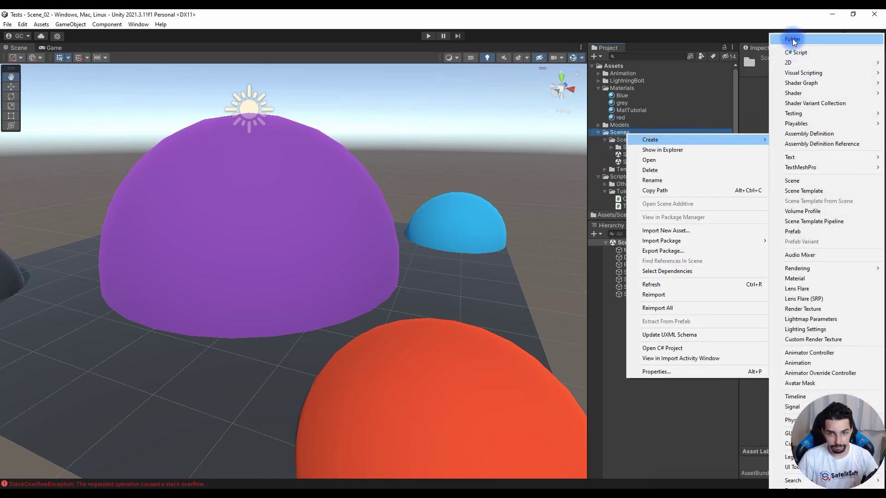
{"action": "left_click", "coordinate": [792, 39]}
{"action": "type", "text": "Scene_02"}
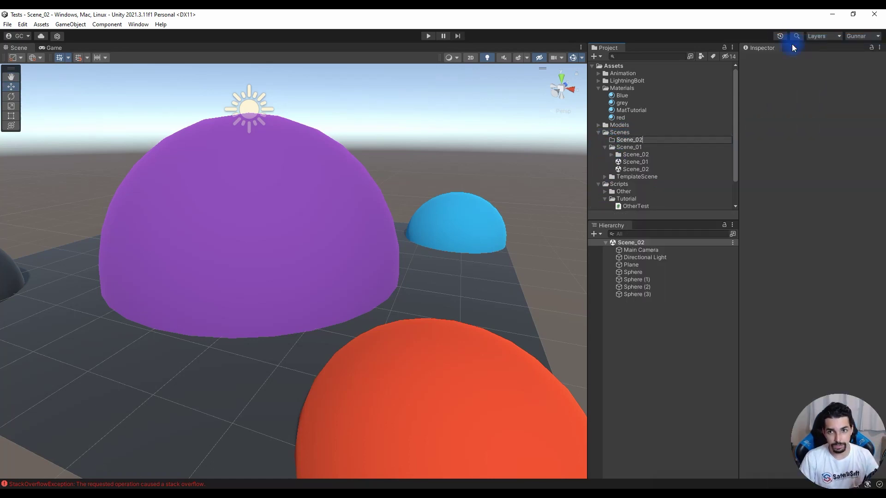
{"action": "key", "text": "Return"}
Step: Move the Scene_02 scene and its copied materials folder into the new Scene_02 folder
{"action": "left_click_drag", "start_coordinate": [654, 162], "coordinate": [638, 169]}
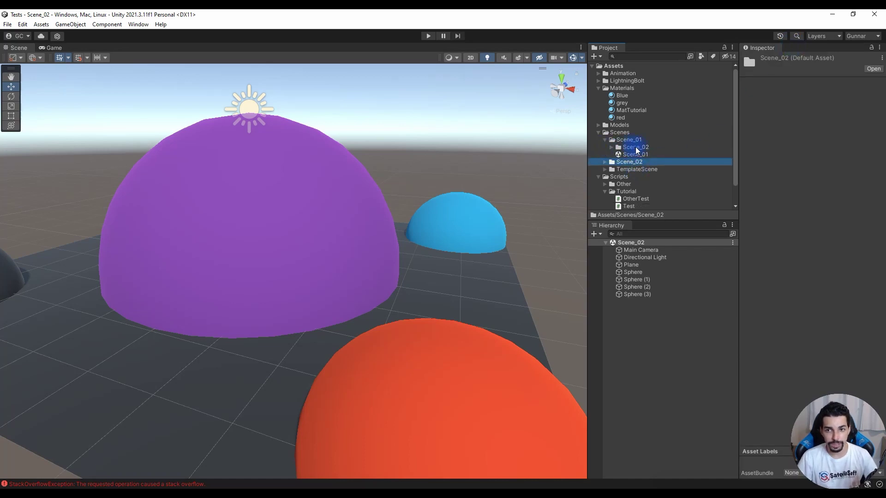
{"action": "left_click_drag", "start_coordinate": [637, 150], "coordinate": [607, 148]}
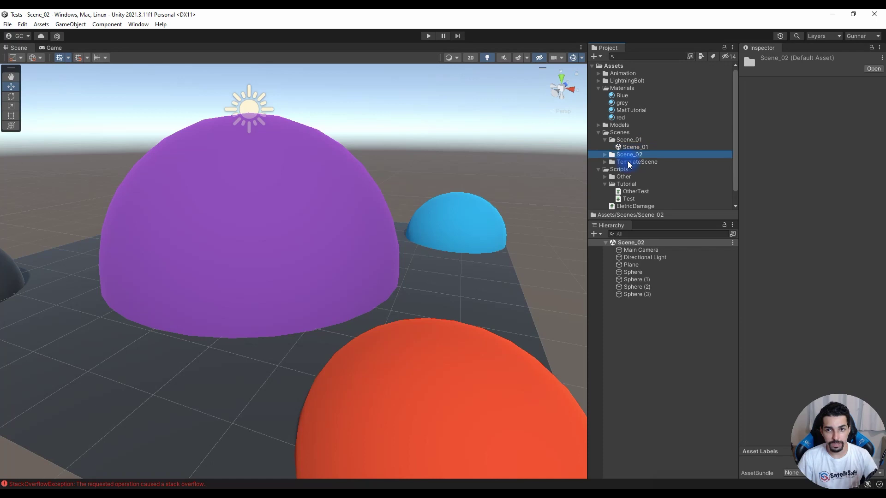
{"action": "left_click", "coordinate": [605, 147]}
{"action": "left_click", "coordinate": [610, 158]}
{"action": "left_click", "coordinate": [611, 154]}
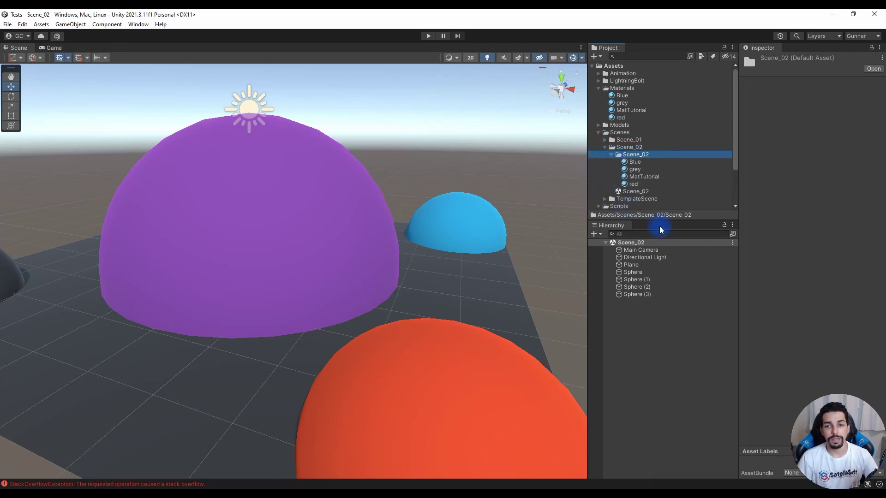
Step: Enlarge the Project list, select the Scene_02 scene and expand the TemplateScene folder
{"action": "left_click_drag", "start_coordinate": [656, 221], "coordinate": [655, 279]}
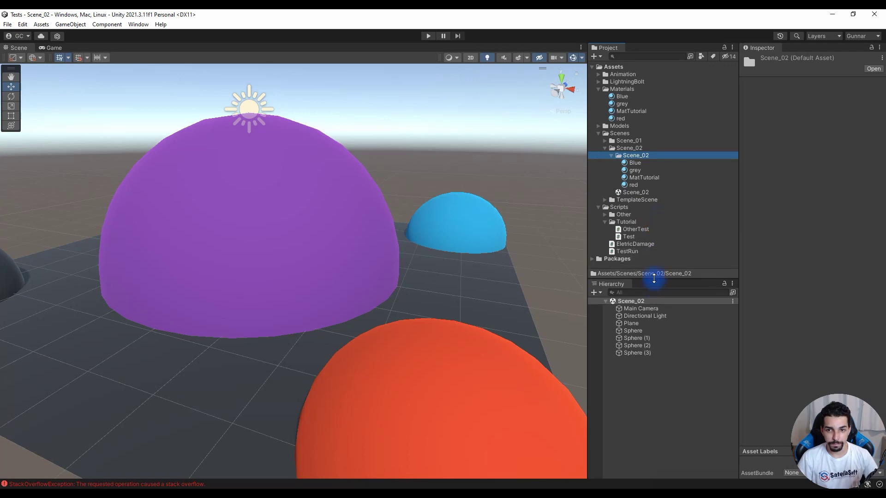
{"action": "left_click", "coordinate": [638, 193]}
{"action": "left_click", "coordinate": [599, 208]}
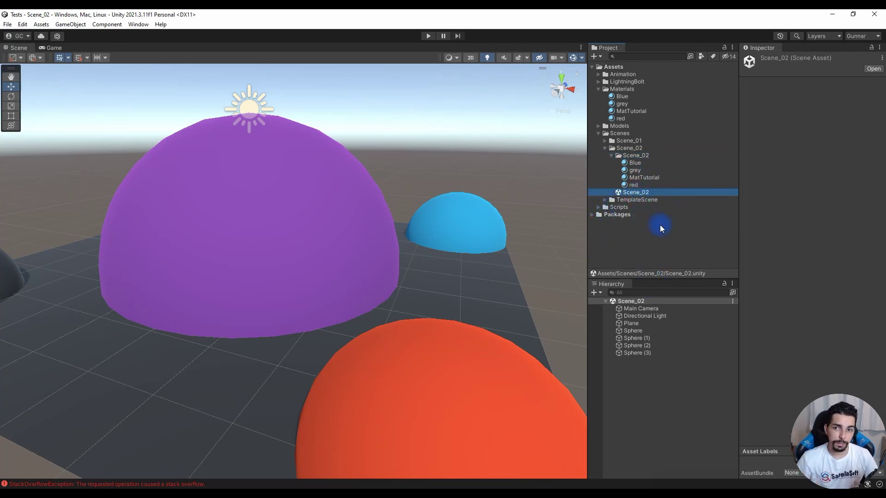
{"action": "left_click", "coordinate": [604, 200]}
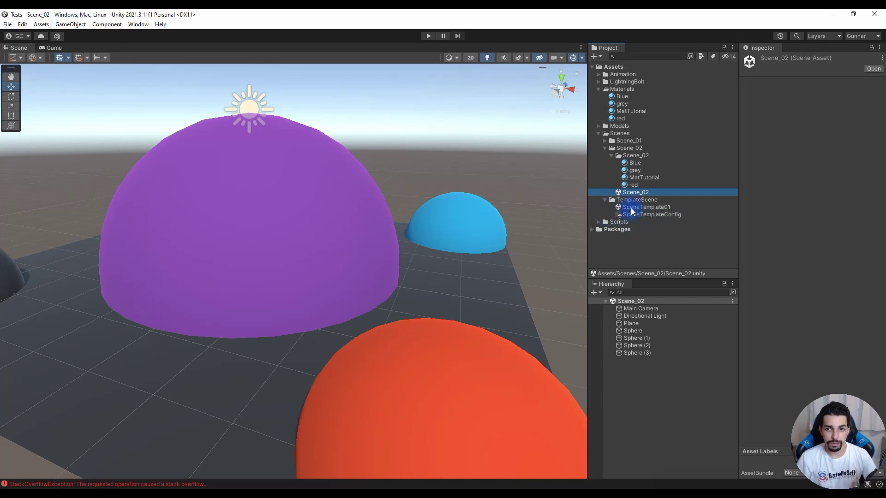
Step: Open the Scene_02 scene
{"action": "double_click", "coordinate": [639, 207]}
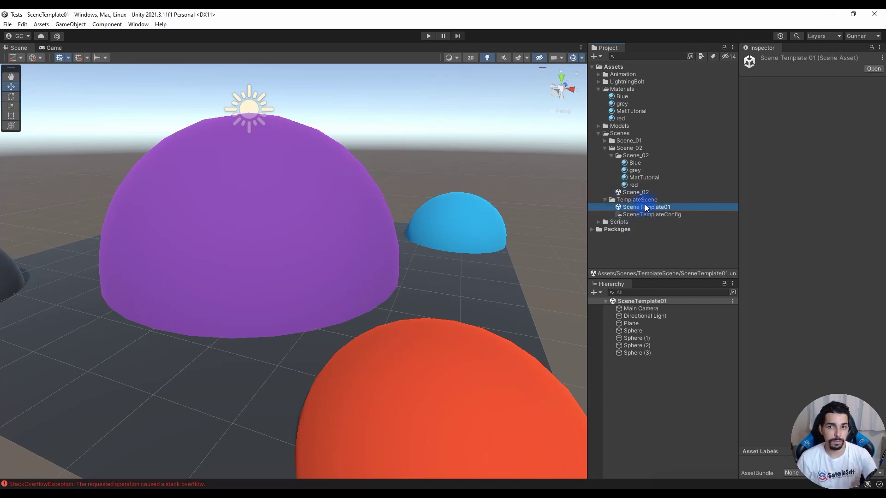
{"action": "left_click", "coordinate": [634, 185]}
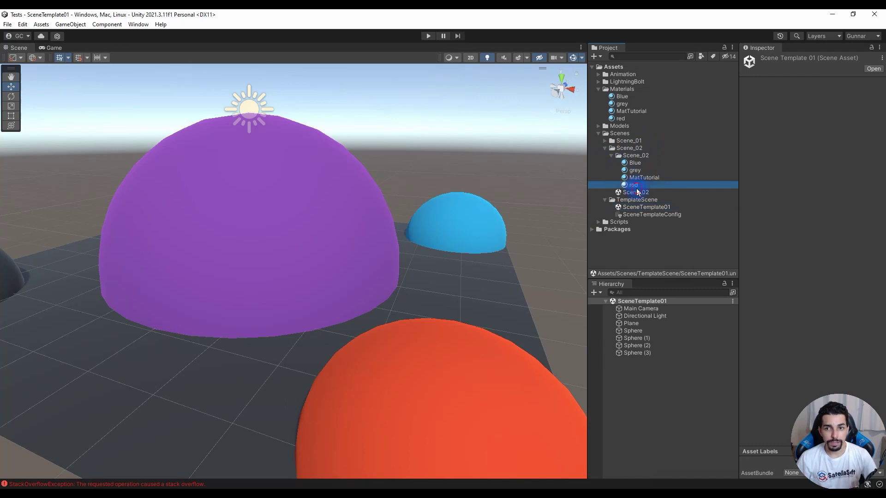
{"action": "double_click", "coordinate": [637, 193]}
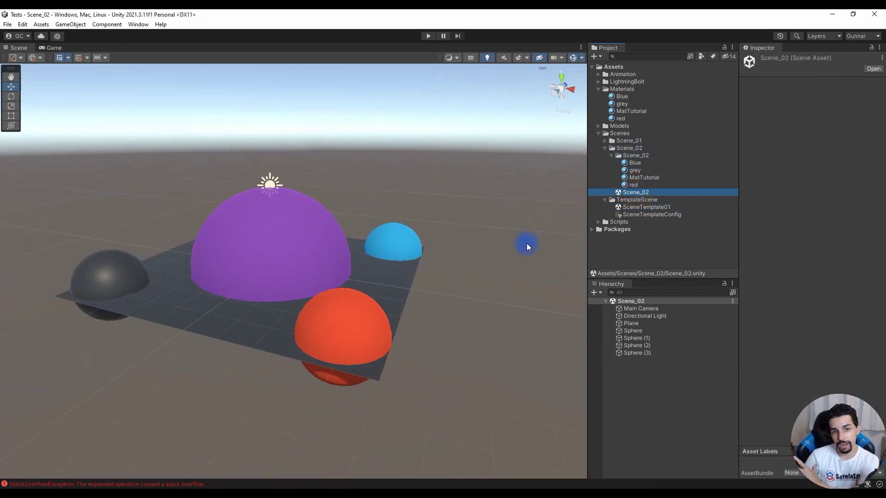
Step: Delete all four spheres from the Hierarchy: red, Sphere (3), Sphere (1) and the purple one
{"action": "left_click", "coordinate": [631, 330]}
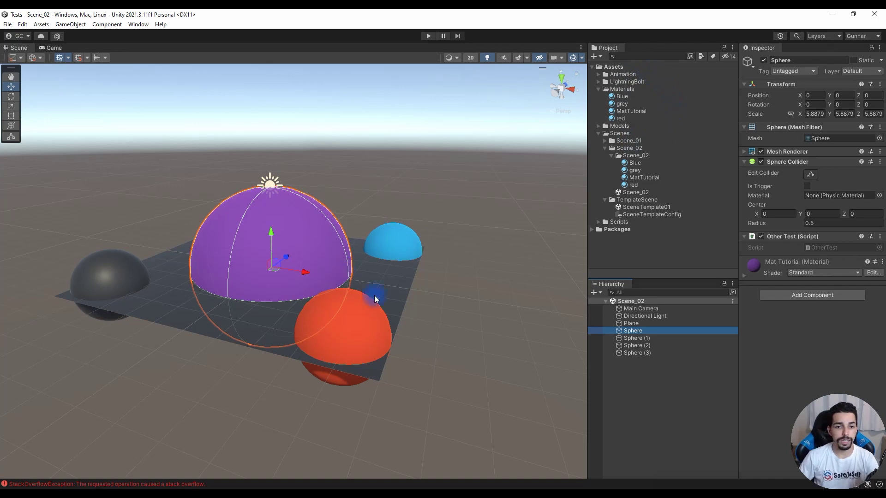
{"action": "left_click", "coordinate": [377, 315]}
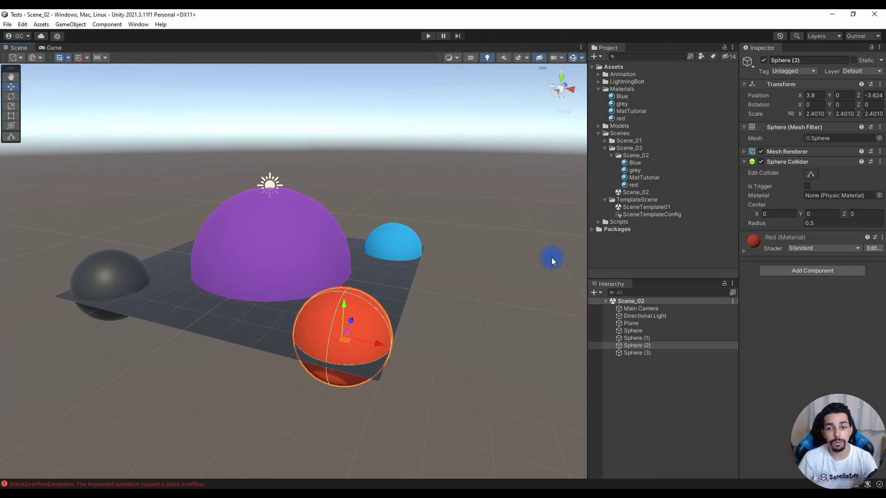
{"action": "key", "text": "Delete"}
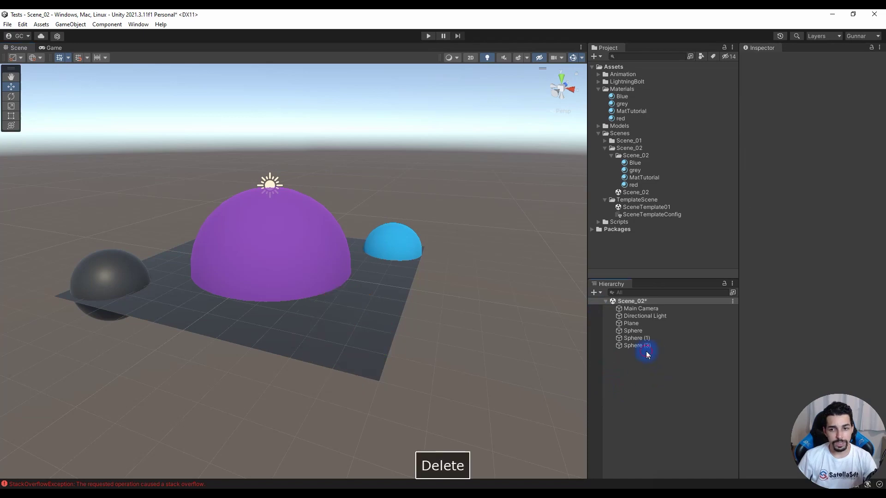
{"action": "left_click", "coordinate": [646, 346]}
{"action": "key", "text": "Delete"}
{"action": "left_click", "coordinate": [646, 338]}
{"action": "key", "text": "Delete"}
{"action": "left_click", "coordinate": [646, 330]}
{"action": "key", "text": "Delete"}
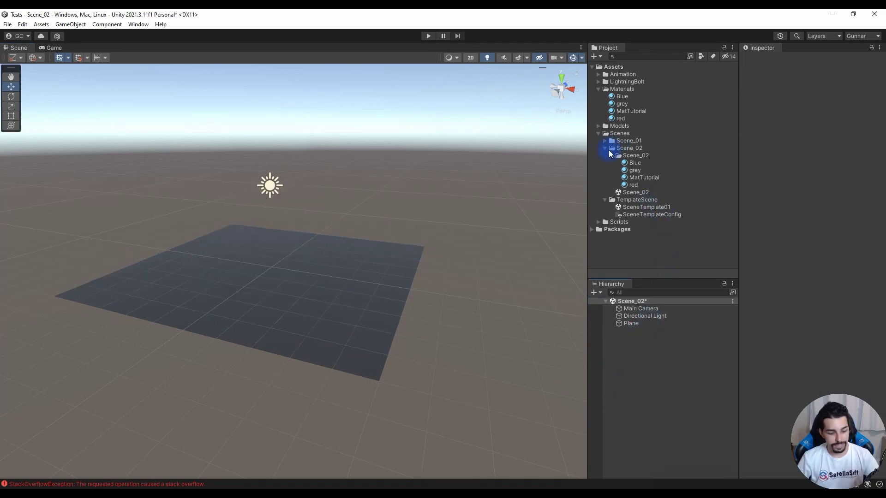
Step: Save Scene_02 and select SceneTemplate01 in the Project panel
{"action": "key", "text": "ctrl+s"}
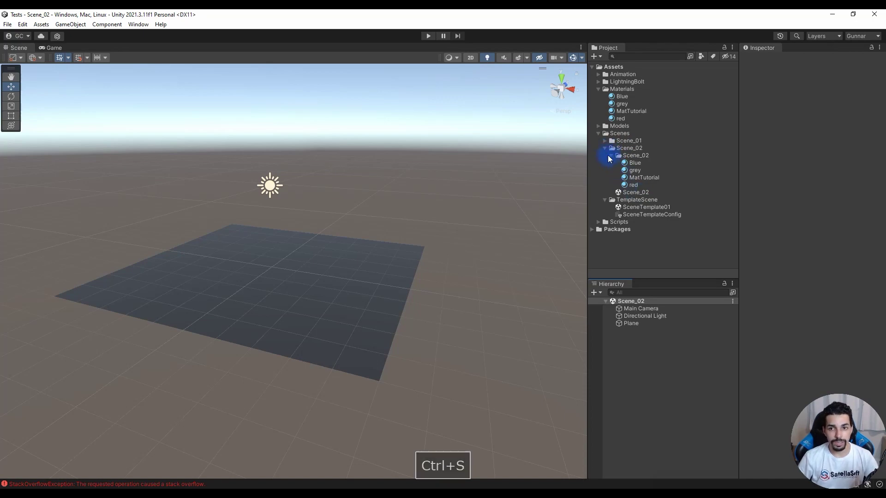
{"action": "left_click", "coordinate": [603, 149]}
{"action": "left_click", "coordinate": [631, 165]}
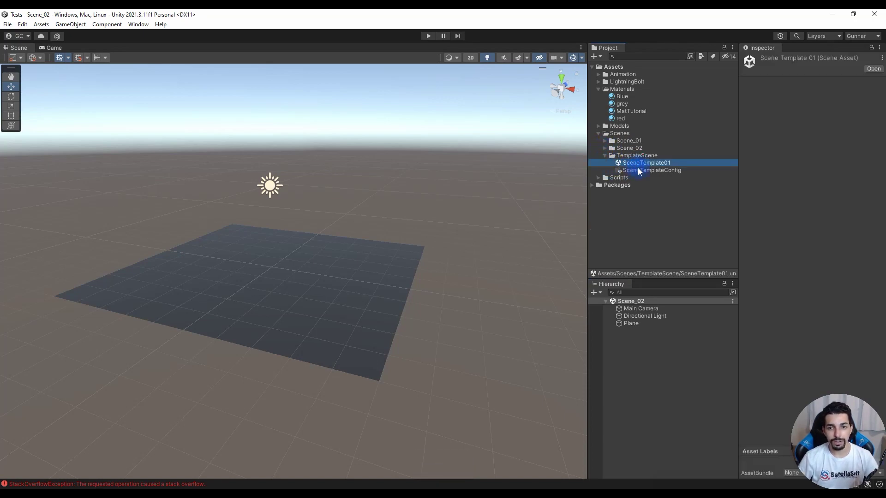
{"action": "left_click", "coordinate": [644, 171]}
{"action": "left_click", "coordinate": [642, 164]}
{"action": "double_click", "coordinate": [642, 165]}
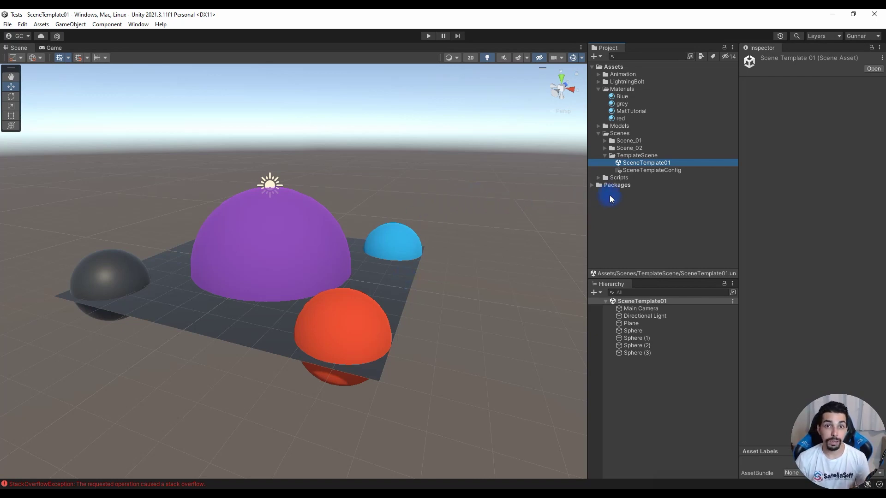
{"action": "left_click", "coordinate": [603, 154]}
{"action": "left_click", "coordinate": [602, 150]}
{"action": "left_click", "coordinate": [604, 148]}
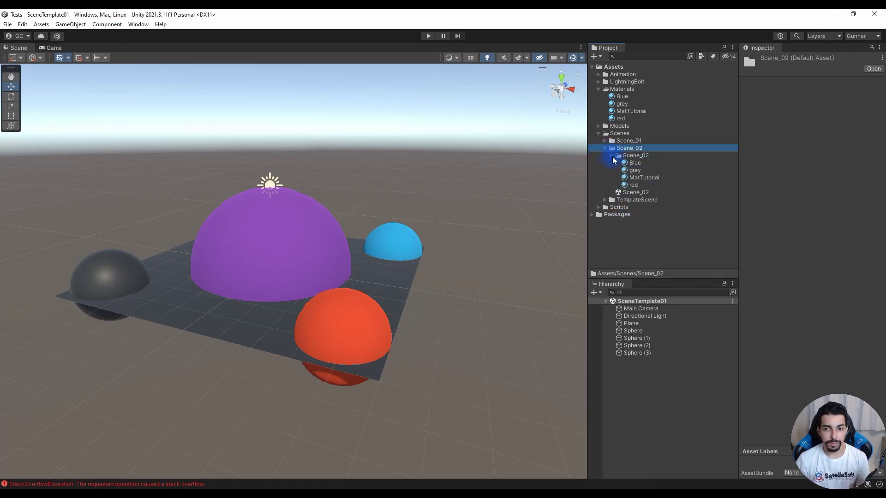
{"action": "left_click", "coordinate": [629, 163]}
{"action": "left_click", "coordinate": [634, 170]}
{"action": "left_click", "coordinate": [636, 178]}
{"action": "left_click", "coordinate": [633, 184]}
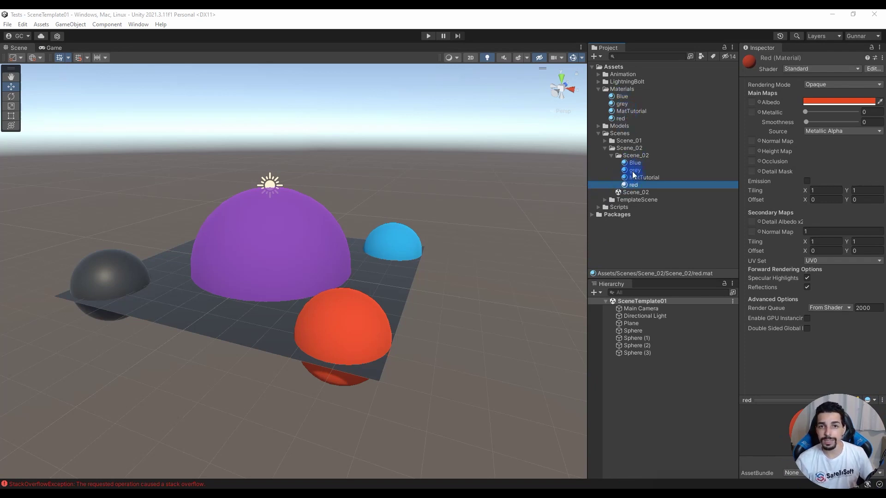
{"action": "double_click", "coordinate": [640, 193]}
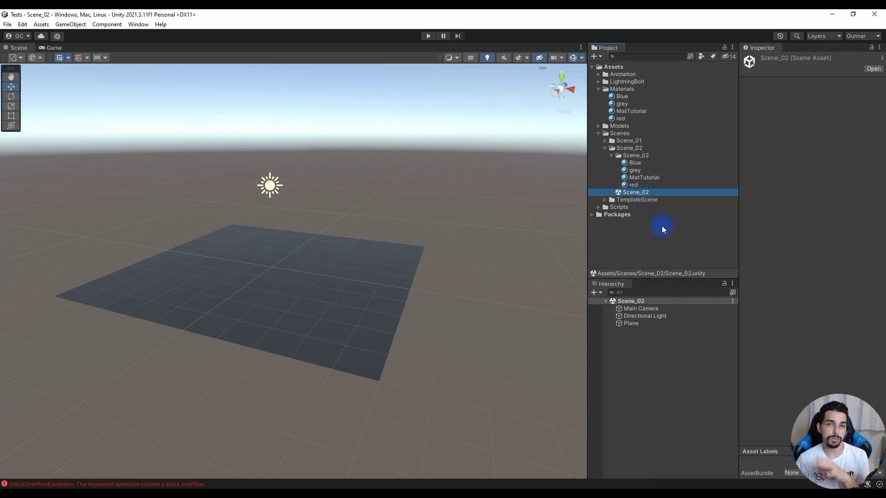
Step: Set the Blue material's albedo colour to fully saturated blue 0B00FF
{"action": "left_click", "coordinate": [636, 163]}
{"action": "left_click", "coordinate": [838, 101]}
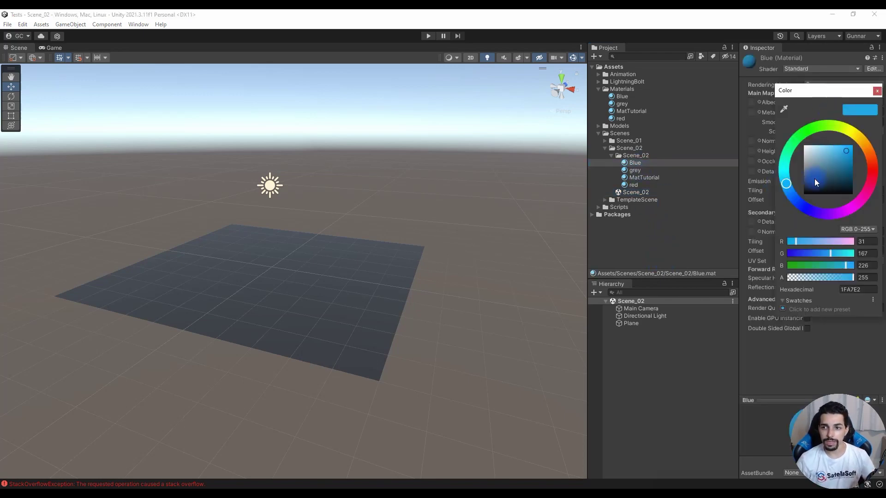
{"action": "left_click_drag", "start_coordinate": [815, 179], "coordinate": [802, 209]}
{"action": "left_click_drag", "start_coordinate": [830, 161], "coordinate": [866, 143]}
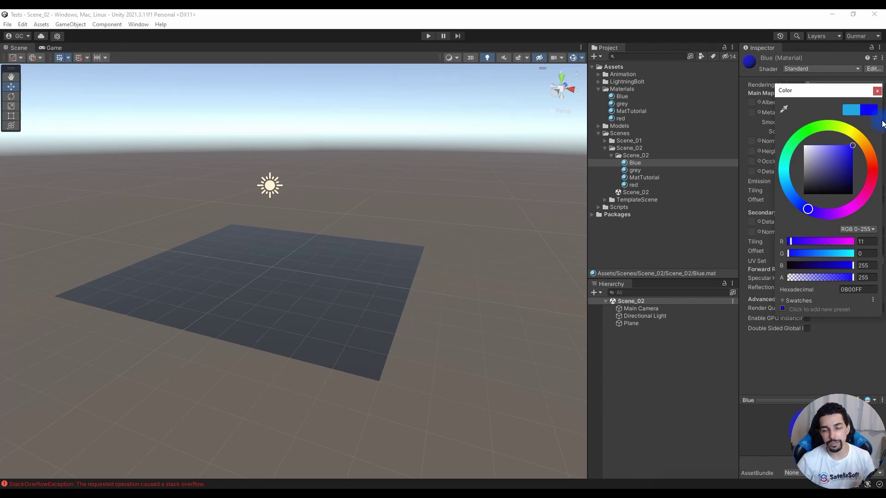
{"action": "left_click", "coordinate": [877, 91]}
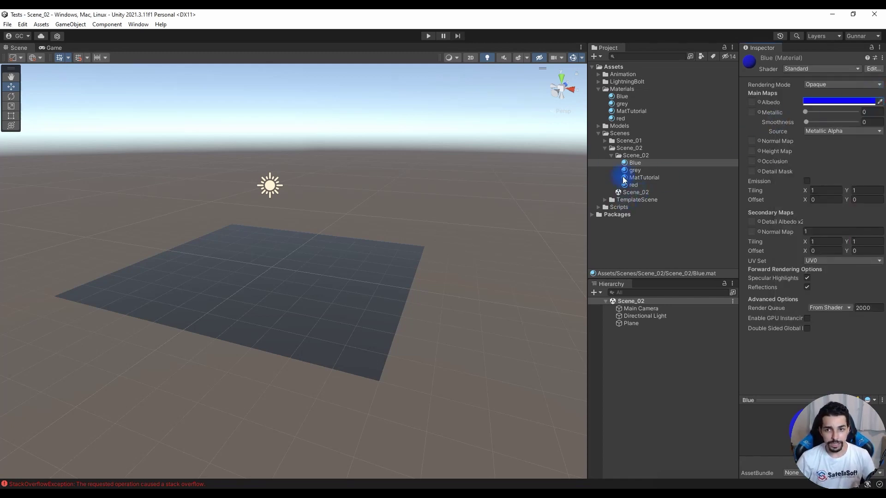
Step: Delete the accidental Blue 1 duplicate, save, and bring up the New Scene template chooser
{"action": "left_click", "coordinate": [598, 133]}
{"action": "left_click", "coordinate": [598, 89]}
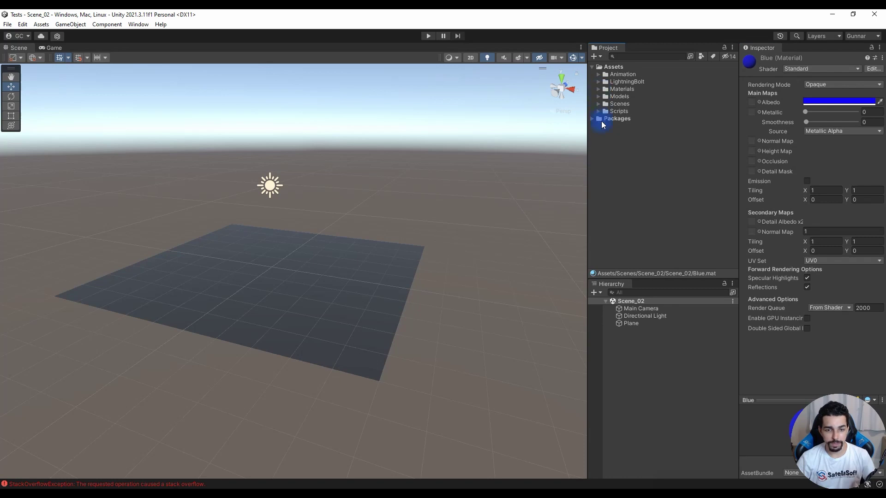
{"action": "key", "text": "ctrl+d"}
{"action": "key", "text": "ctrl+z"}
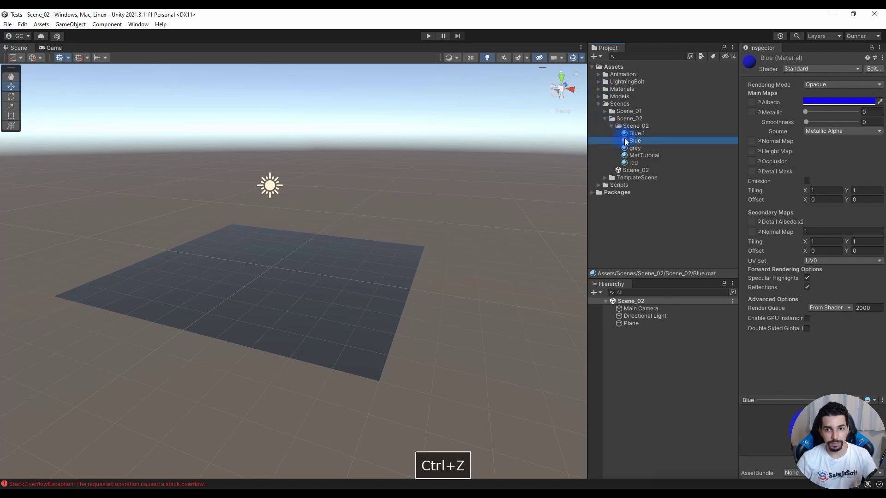
{"action": "key", "text": "Delete"}
{"action": "key", "text": "space"}
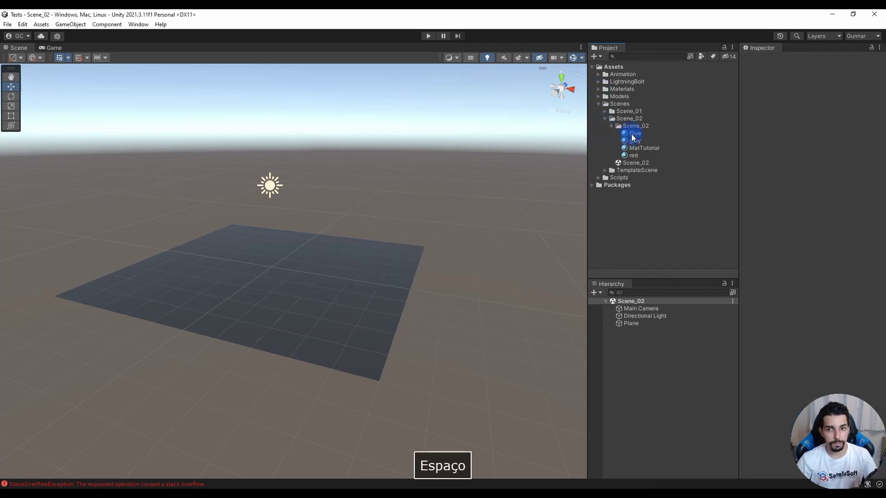
{"action": "key", "text": "ctrl+s"}
{"action": "left_click", "coordinate": [7, 24]}
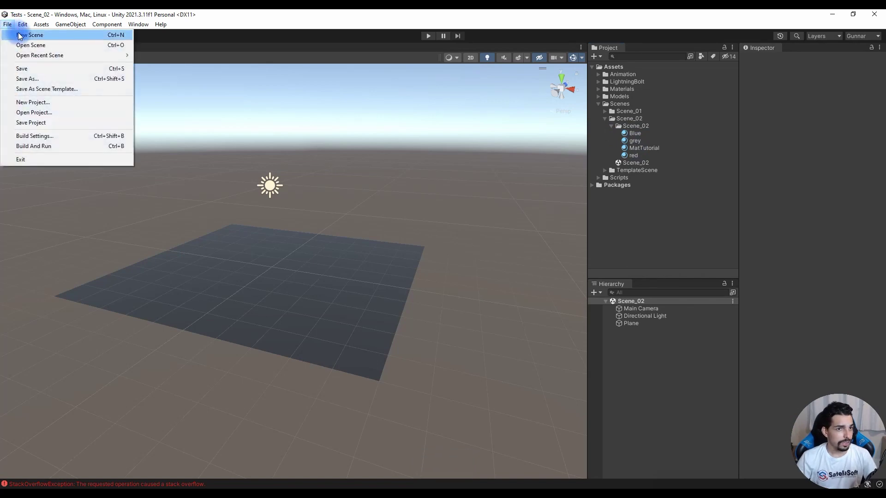
{"action": "left_click", "coordinate": [29, 35]}
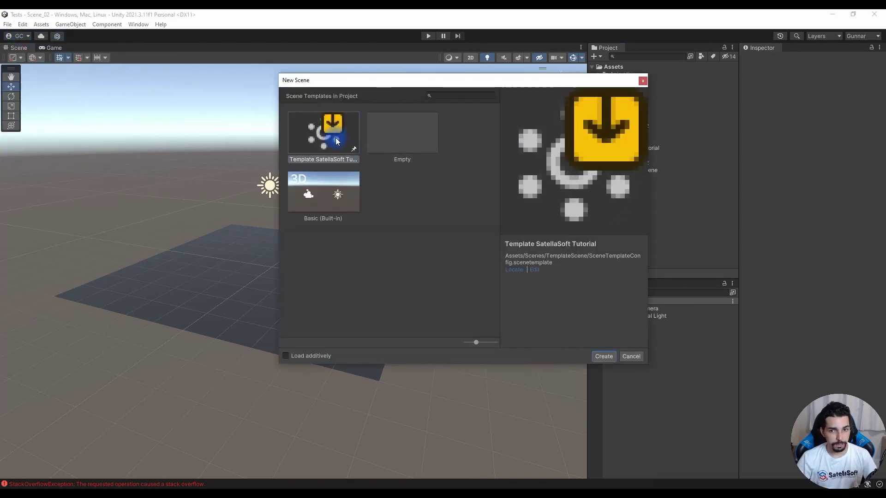
Step: Cancel the New Scene dialog and set SceneTemplateConfig's four material dependencies to not be cloned
{"action": "left_click", "coordinate": [631, 357]}
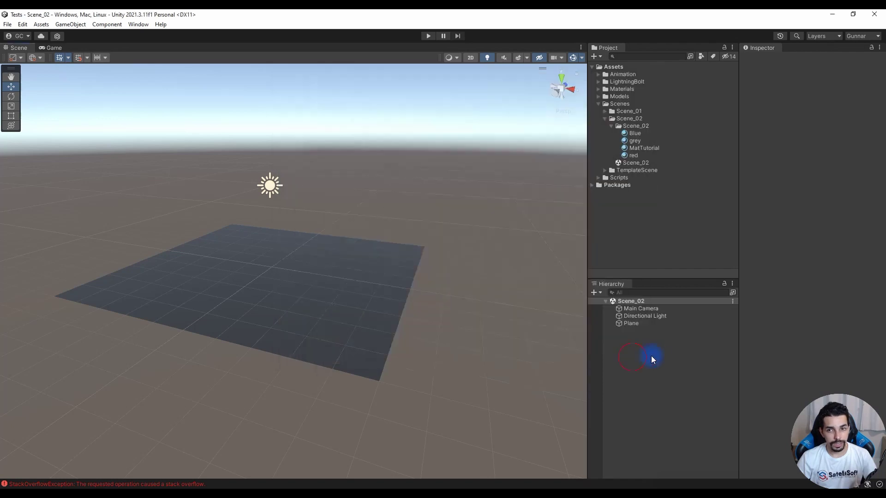
{"action": "left_click", "coordinate": [630, 163]}
{"action": "left_click", "coordinate": [604, 170]}
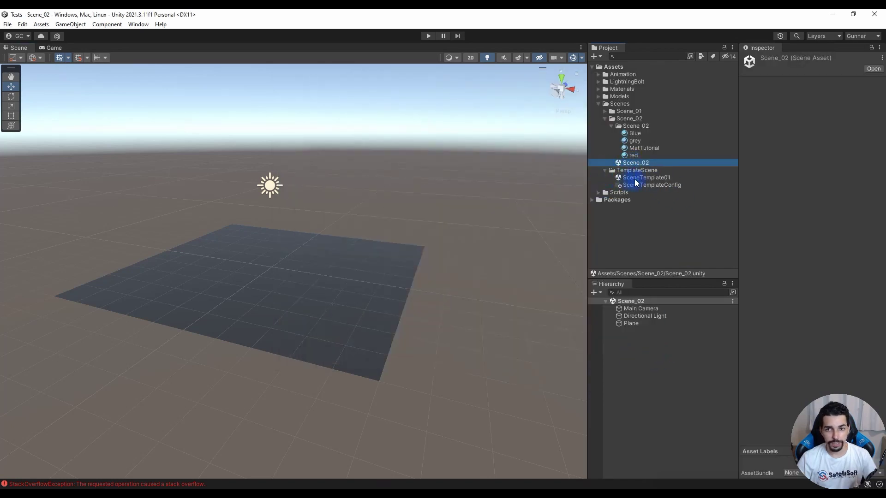
{"action": "left_click", "coordinate": [651, 184]}
{"action": "left_click", "coordinate": [755, 139]}
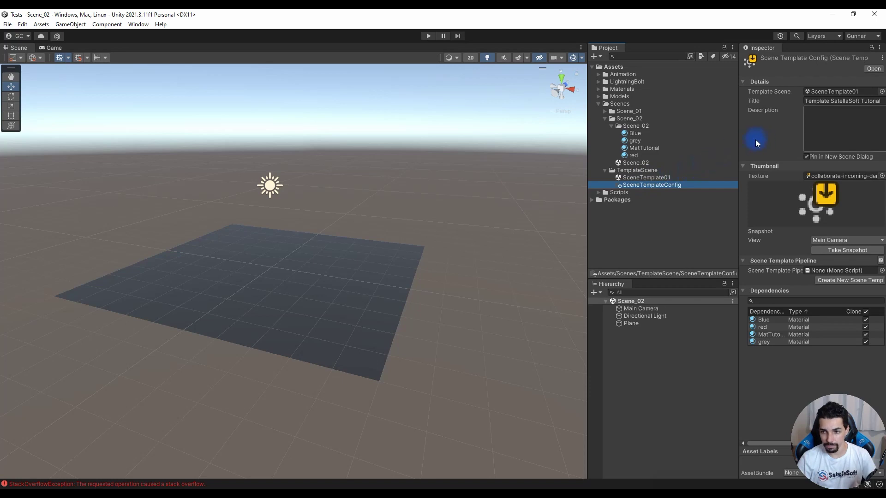
{"action": "left_click", "coordinate": [649, 190]}
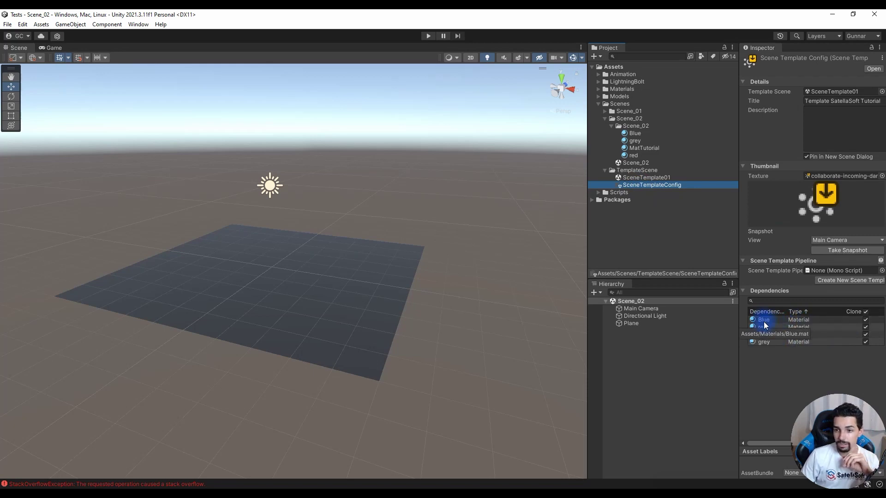
{"action": "left_click", "coordinate": [866, 313]}
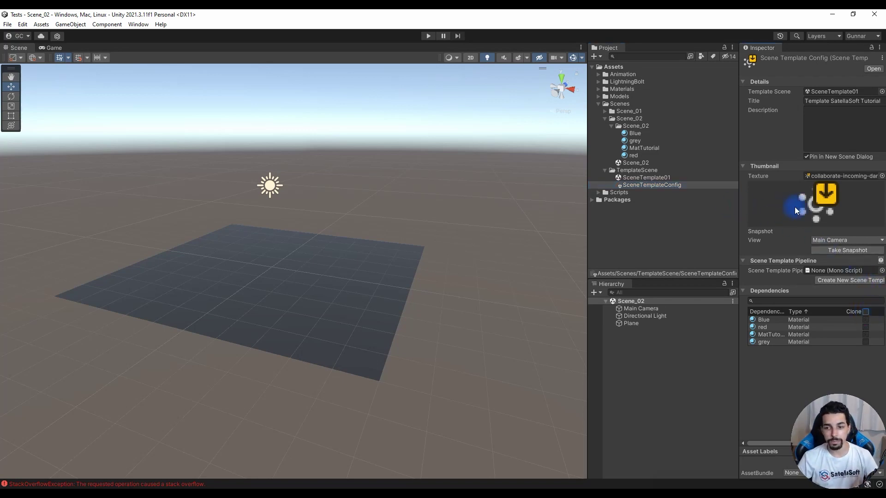
Step: Create new scenes from the Template SatellaSoft Tutorial template twice
{"action": "key", "text": "Print"}
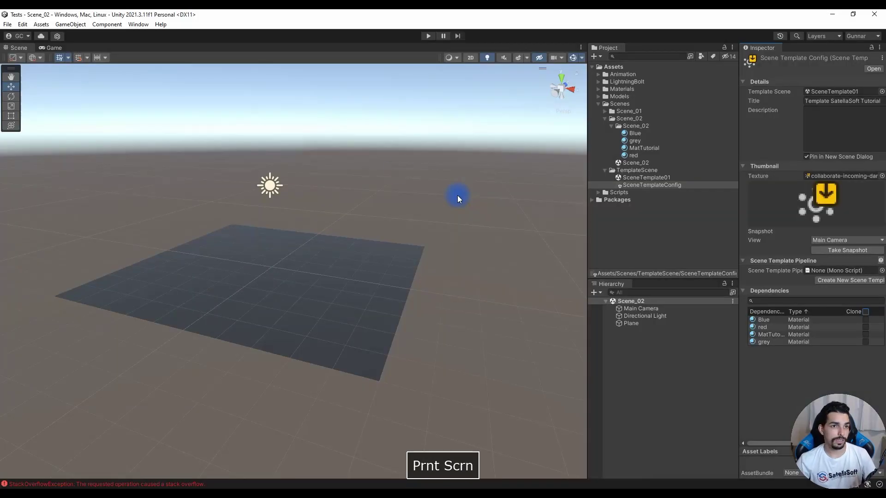
{"action": "left_click", "coordinate": [8, 24]}
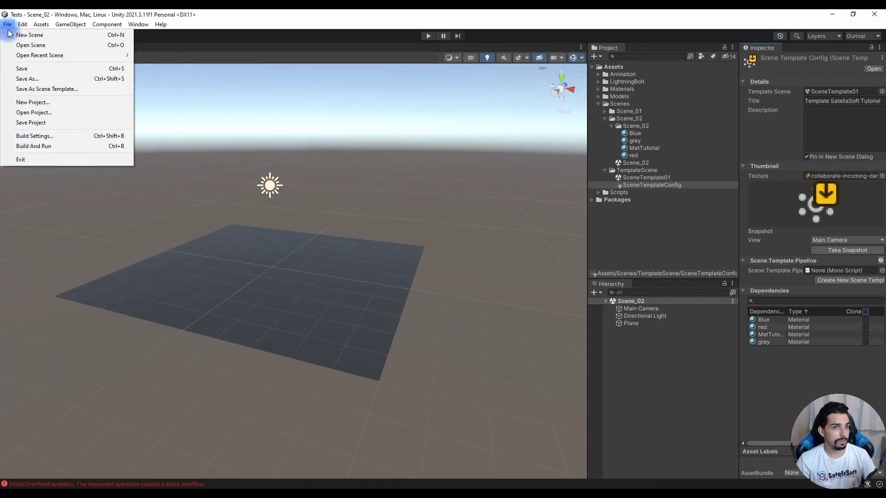
{"action": "left_click", "coordinate": [16, 32]}
{"action": "left_click", "coordinate": [325, 153]}
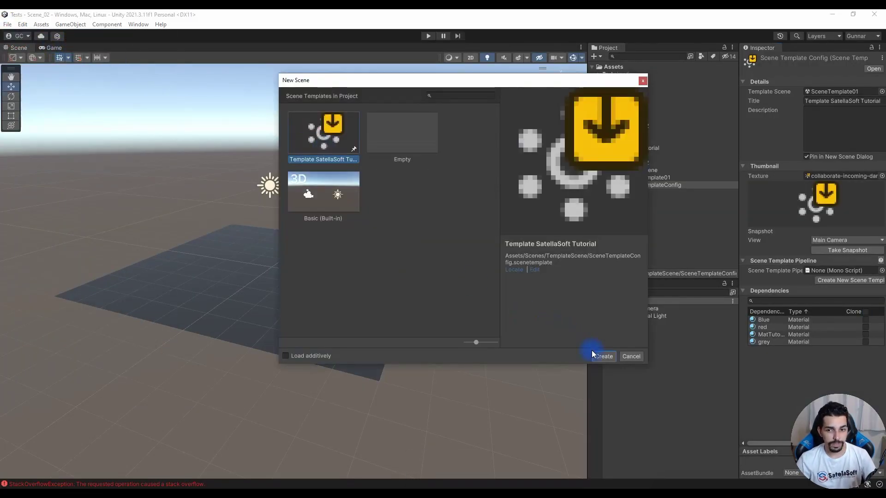
{"action": "left_click", "coordinate": [595, 355]}
{"action": "left_click", "coordinate": [7, 25]}
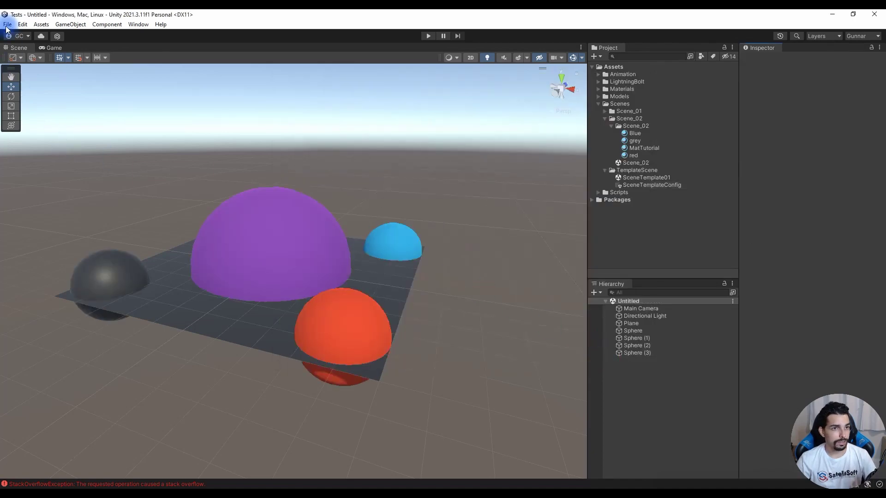
{"action": "left_click", "coordinate": [16, 33]}
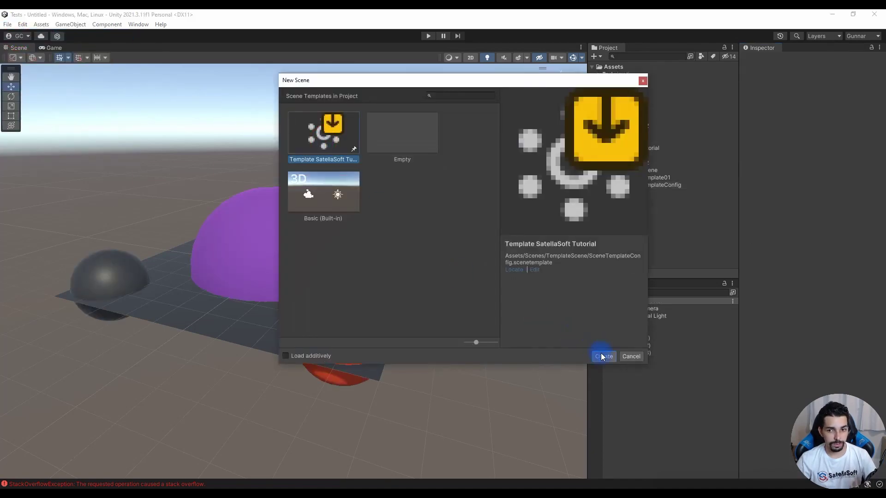
{"action": "left_click", "coordinate": [602, 355]}
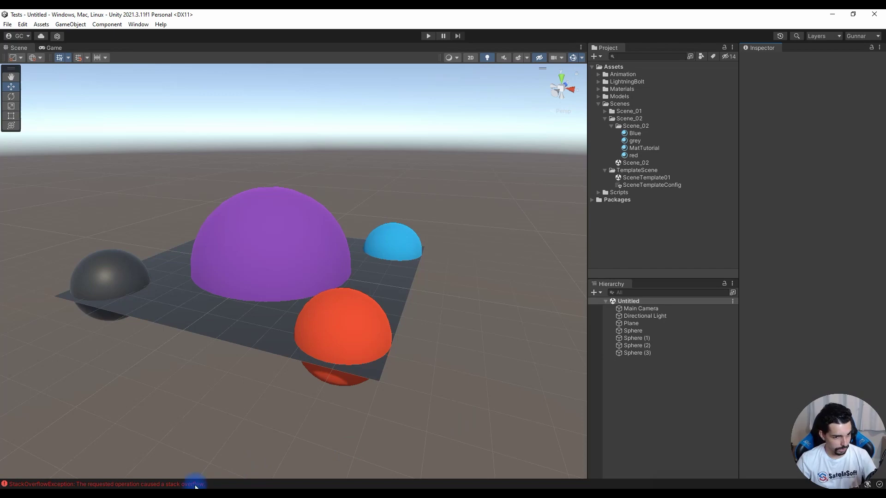
Step: Clear the stack overflow errors in the Console, close it, and start saving the untitled scene
{"action": "left_click", "coordinate": [203, 484]}
{"action": "left_click", "coordinate": [200, 222]}
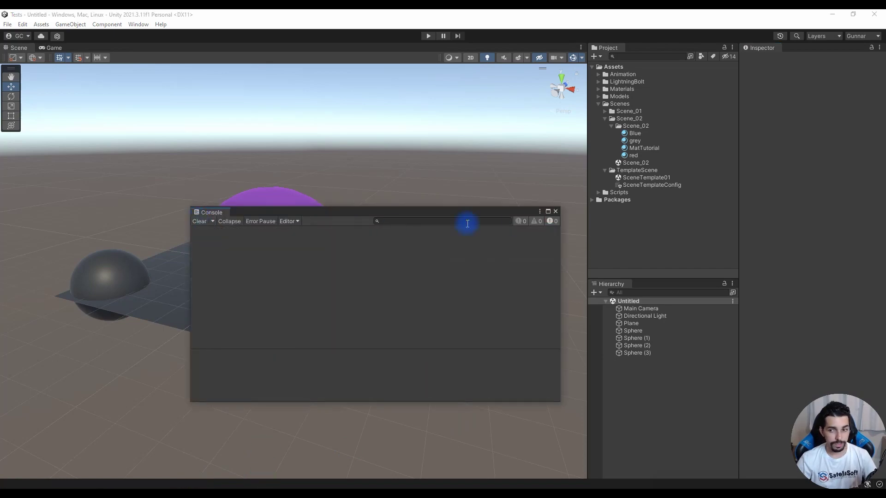
{"action": "left_click", "coordinate": [554, 212]}
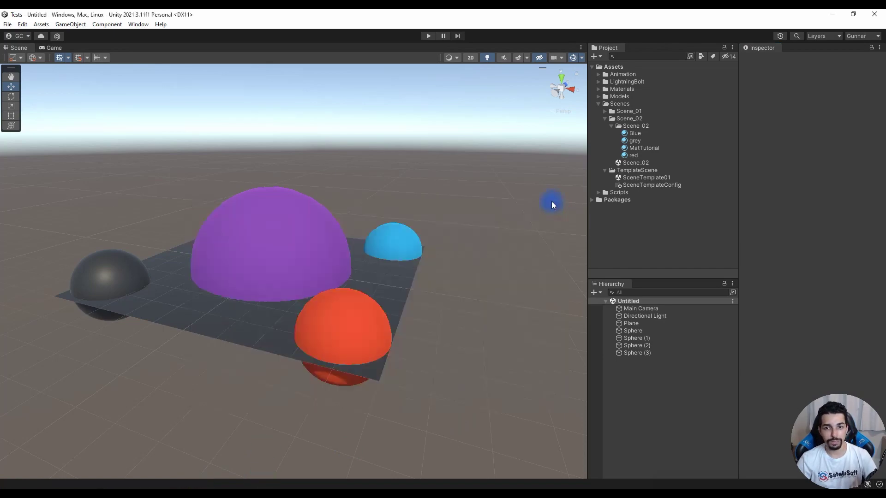
{"action": "key", "text": "ctrl+s"}
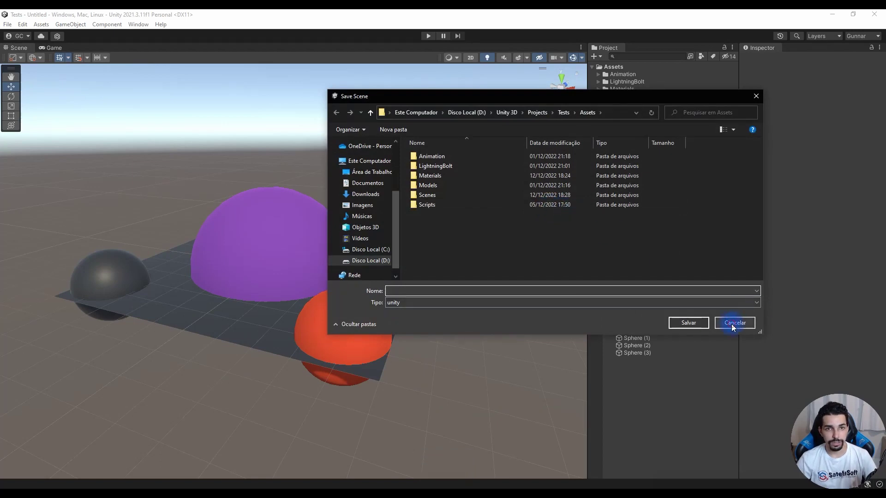
Step: Cancel the first save attempt, then reopen the Save Scene dialog
{"action": "left_click", "coordinate": [734, 322]}
{"action": "left_click", "coordinate": [8, 24]}
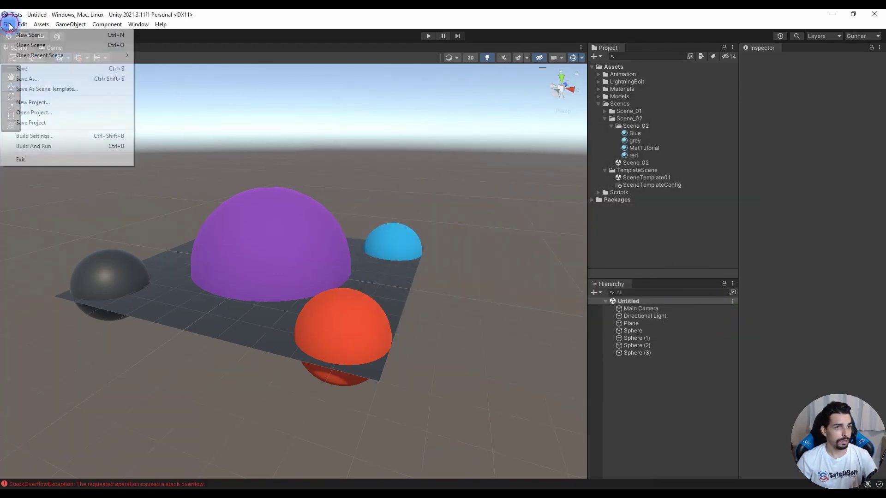
{"action": "left_click", "coordinate": [21, 33]}
{"action": "double_click", "coordinate": [323, 140]}
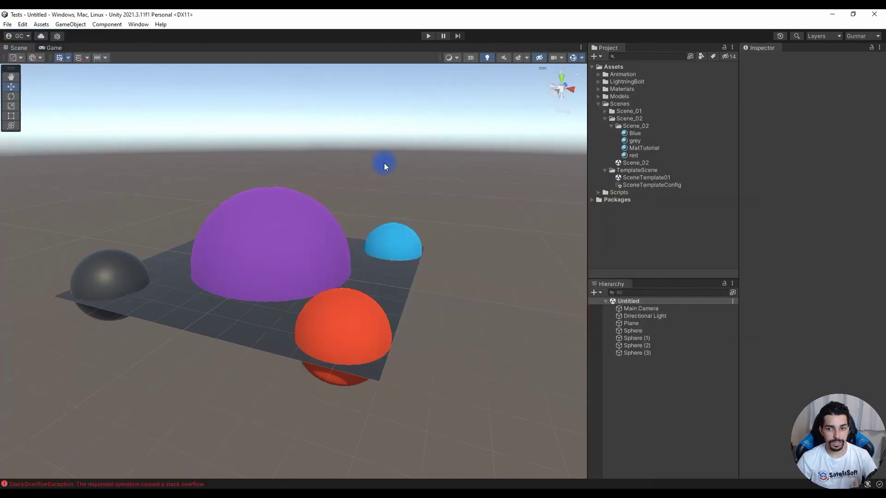
{"action": "key", "text": "ctrl+s"}
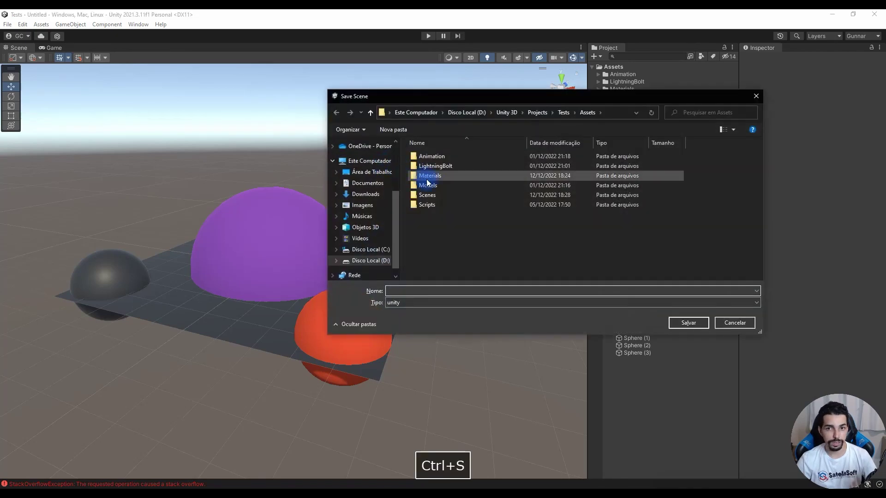
Step: Create a Scene_03 folder under Scenes and save the scene inside it as scene_03
{"action": "double_click", "coordinate": [454, 194]}
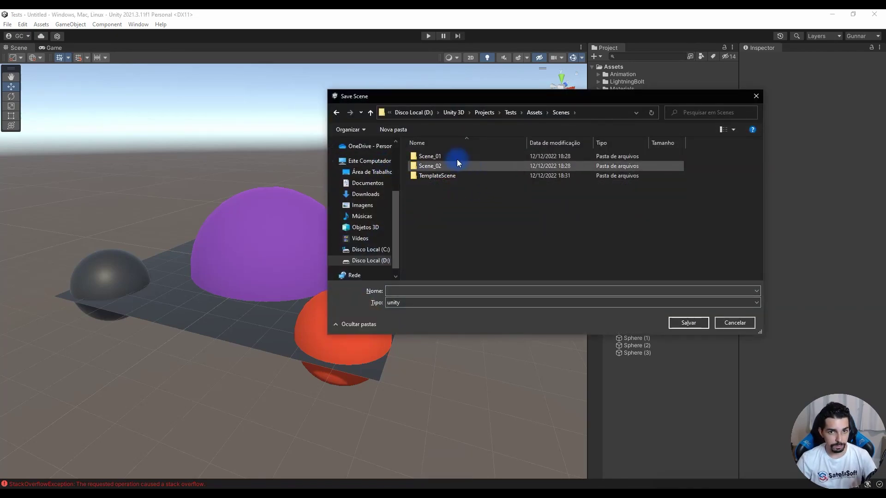
{"action": "left_click", "coordinate": [393, 130]}
{"action": "type", "text": "Scene_03"}
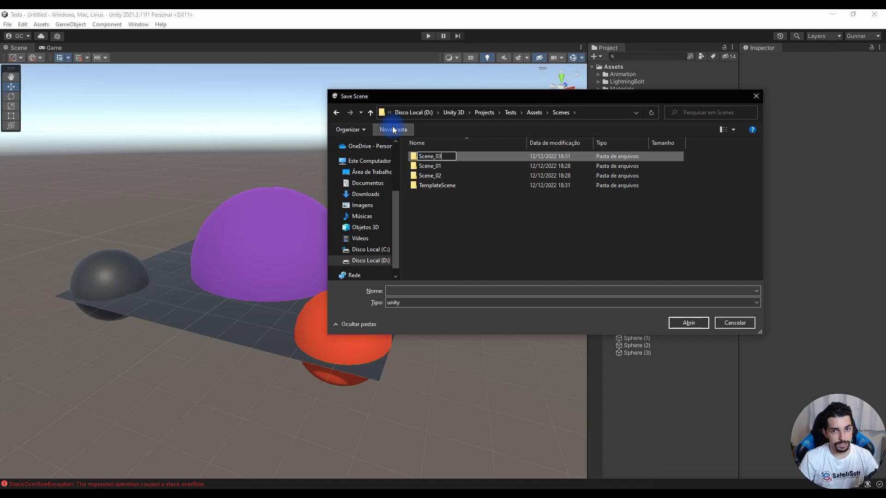
{"action": "key", "text": "Return"}
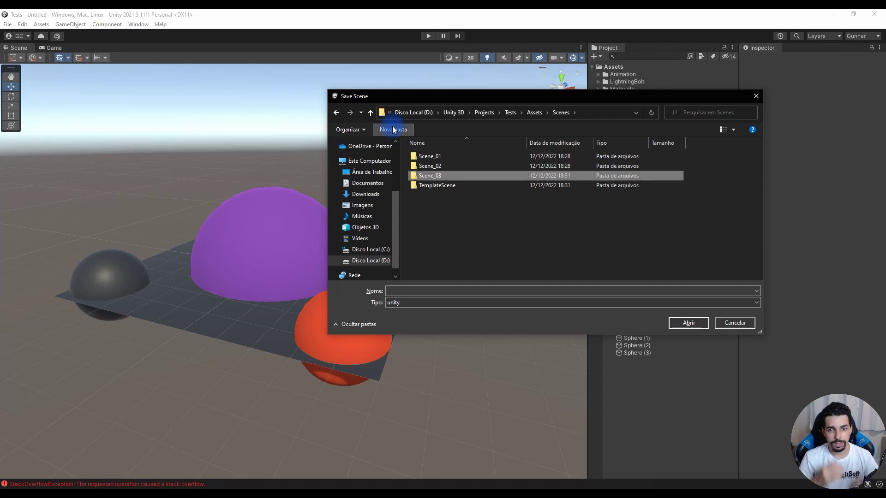
{"action": "left_click", "coordinate": [683, 323]}
{"action": "left_click", "coordinate": [418, 290]}
{"action": "type", "text": "scene_03"}
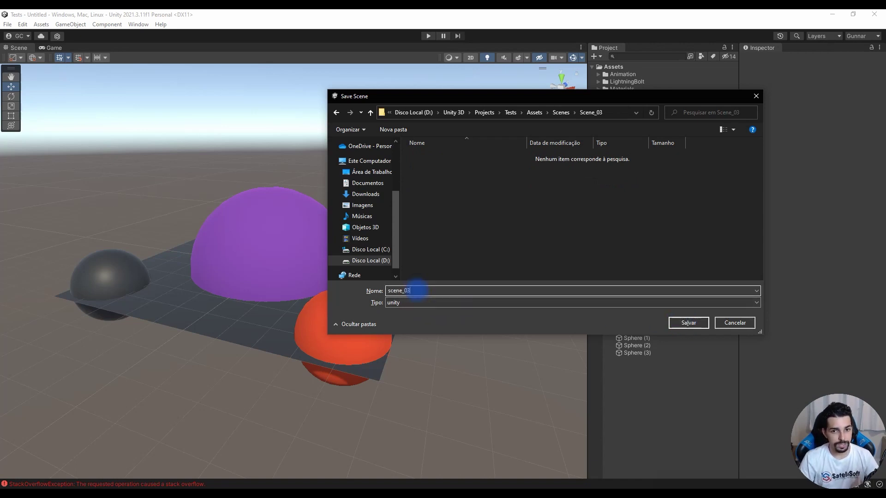
{"action": "key", "text": "Return"}
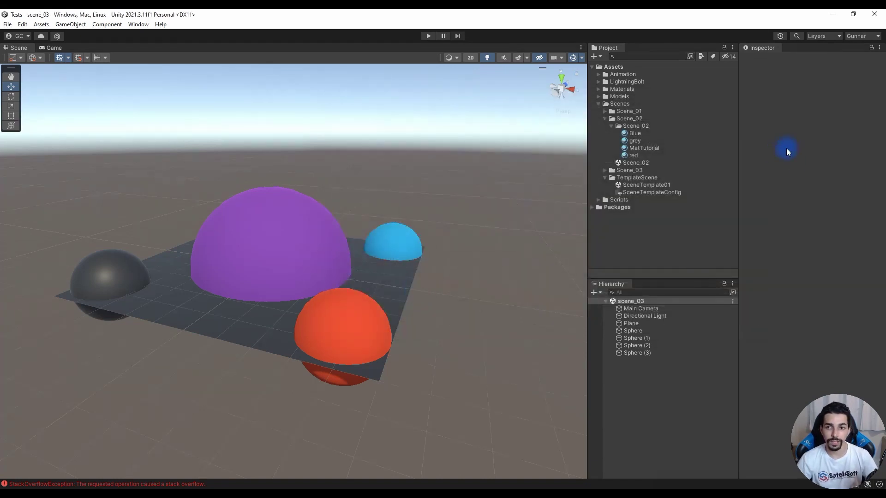
Step: Expand Scene_03 to check scene_03 is there, then open the Scene_02 scene
{"action": "left_click", "coordinate": [604, 119]}
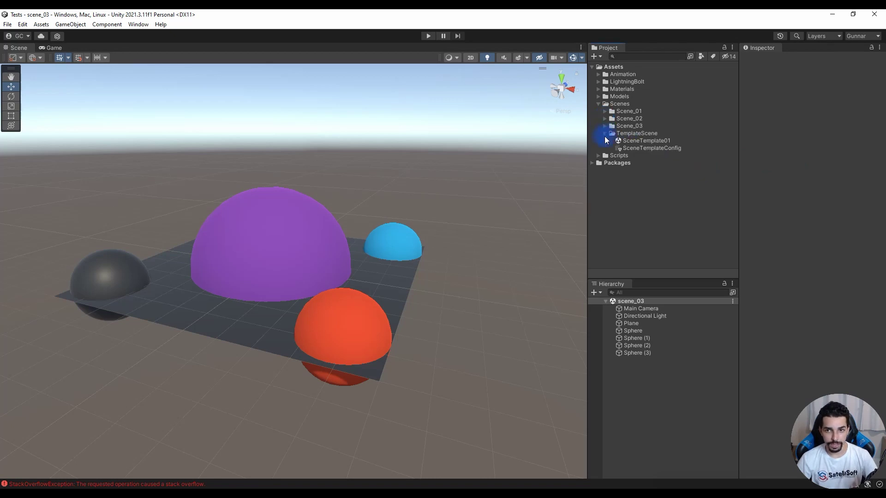
{"action": "left_click", "coordinate": [607, 133]}
{"action": "left_click", "coordinate": [603, 134]}
{"action": "left_click", "coordinate": [605, 125]}
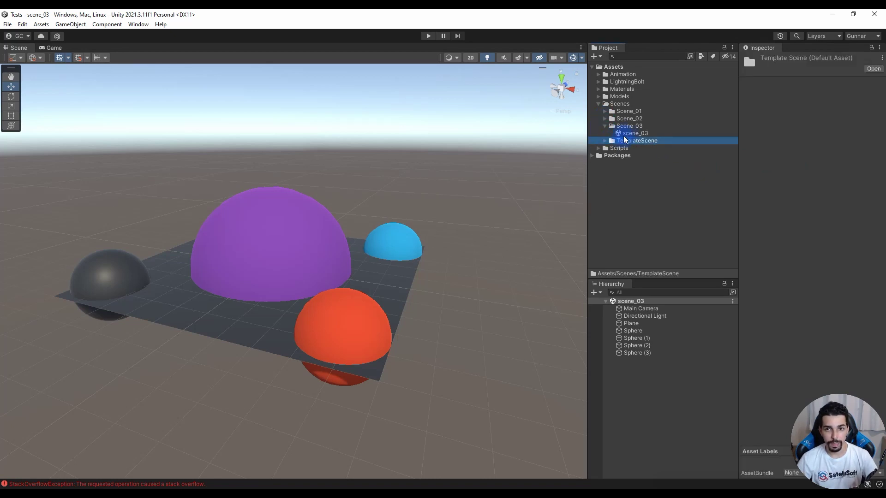
{"action": "left_click", "coordinate": [656, 134]}
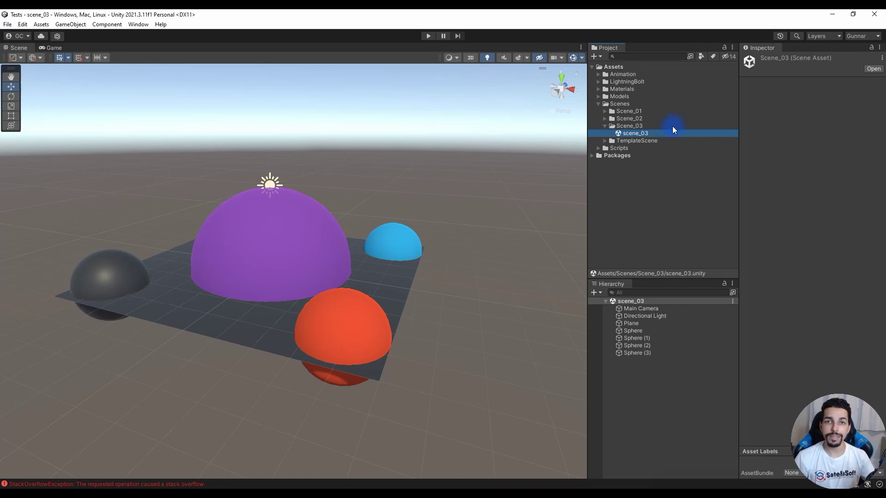
{"action": "left_click", "coordinate": [605, 119]}
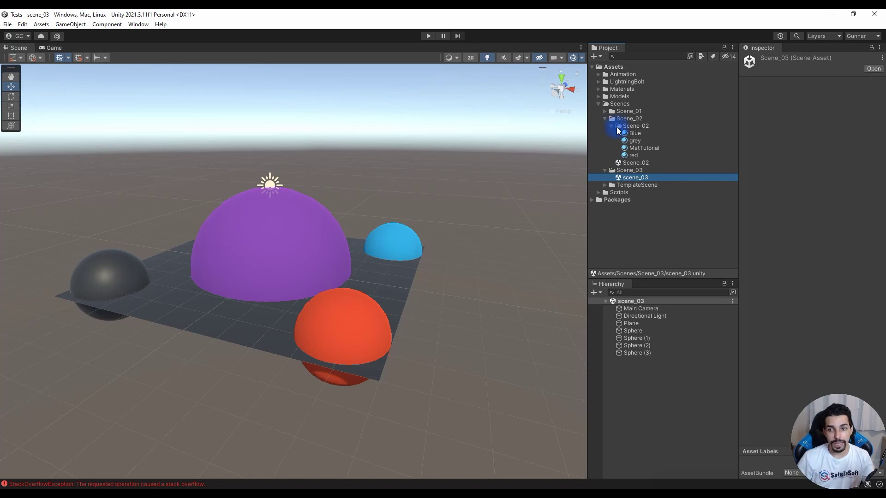
{"action": "double_click", "coordinate": [647, 164]}
Step: Untick Clone for SceneTemplateConfig's Blue, red, MatTutorial and grey dependencies so they're shared
{"action": "left_click", "coordinate": [605, 185]}
{"action": "left_click", "coordinate": [643, 199]}
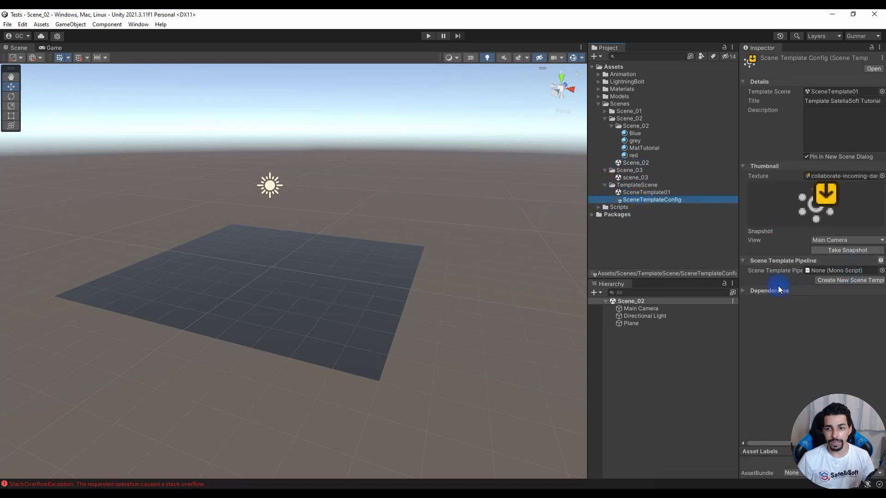
{"action": "left_click", "coordinate": [751, 290]}
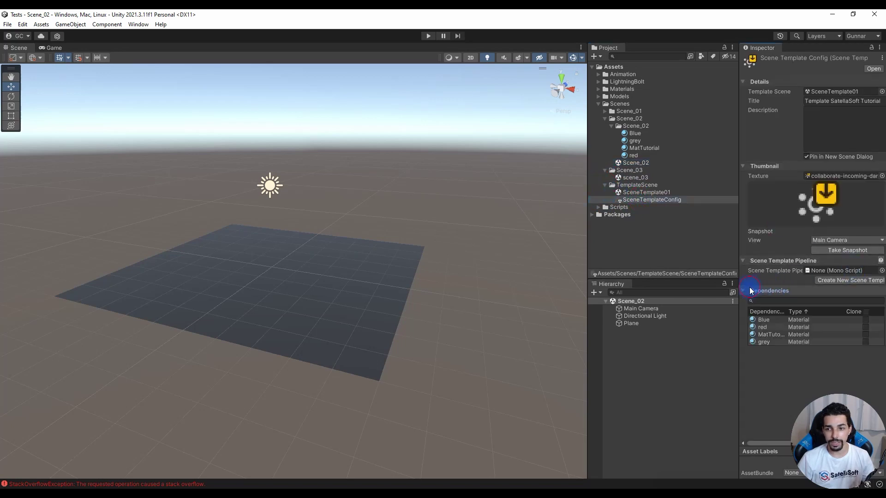
{"action": "left_click", "coordinate": [865, 312]}
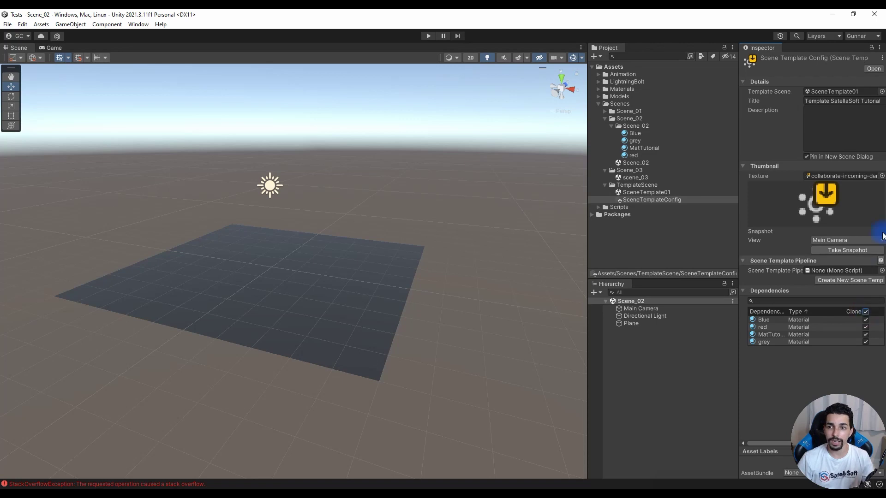
{"action": "left_click", "coordinate": [835, 91]}
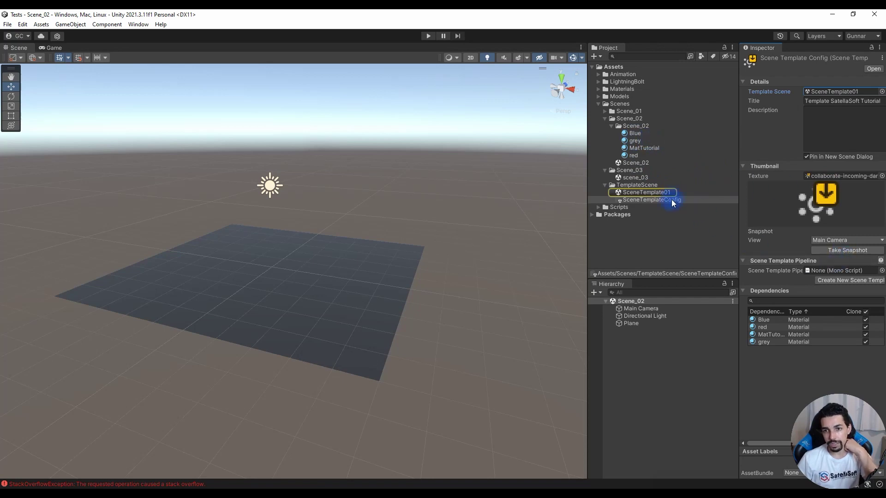
{"action": "left_click", "coordinate": [866, 312]}
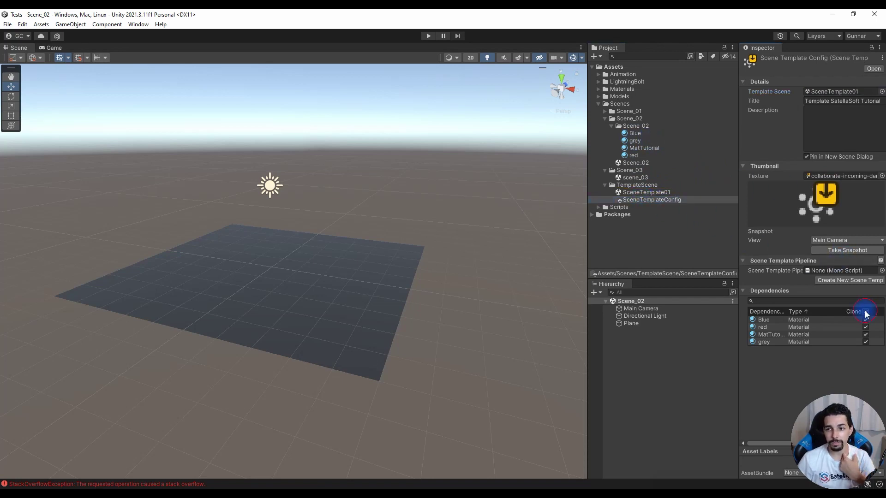
{"action": "left_click", "coordinate": [865, 312]}
Step: Collapse TemplateScene and show the materials inside the inner Scene_02 folder
{"action": "left_click", "coordinate": [603, 184]}
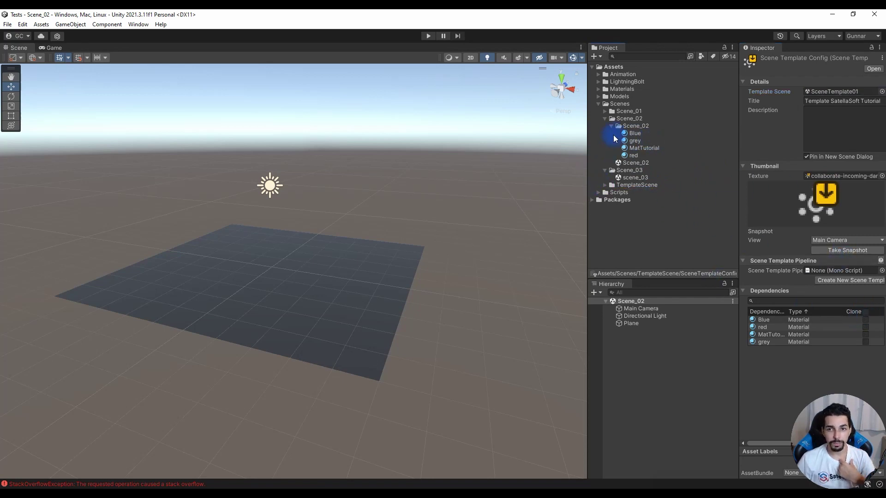
{"action": "left_click", "coordinate": [612, 124]}
{"action": "left_click", "coordinate": [627, 126]}
{"action": "left_click", "coordinate": [613, 127]}
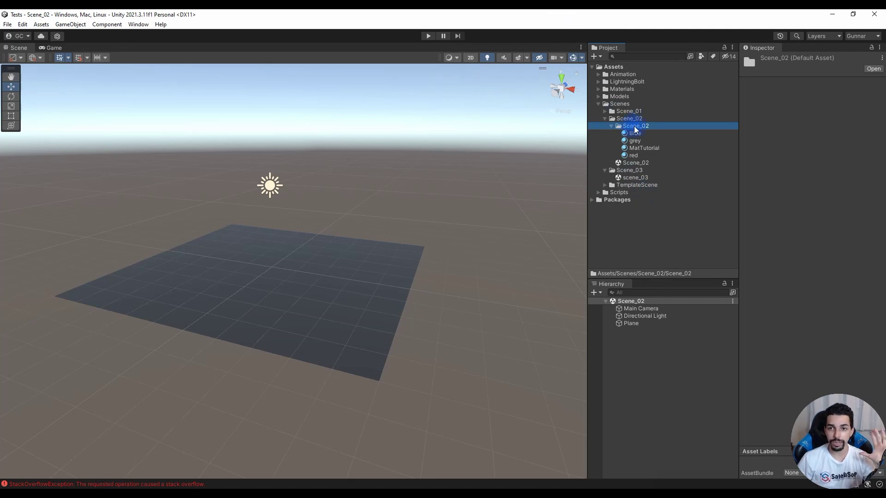
Step: Open scene_03 and change the Blue material's Albedo colour to green (34E21F)
{"action": "left_click", "coordinate": [610, 127]}
{"action": "double_click", "coordinate": [635, 148]}
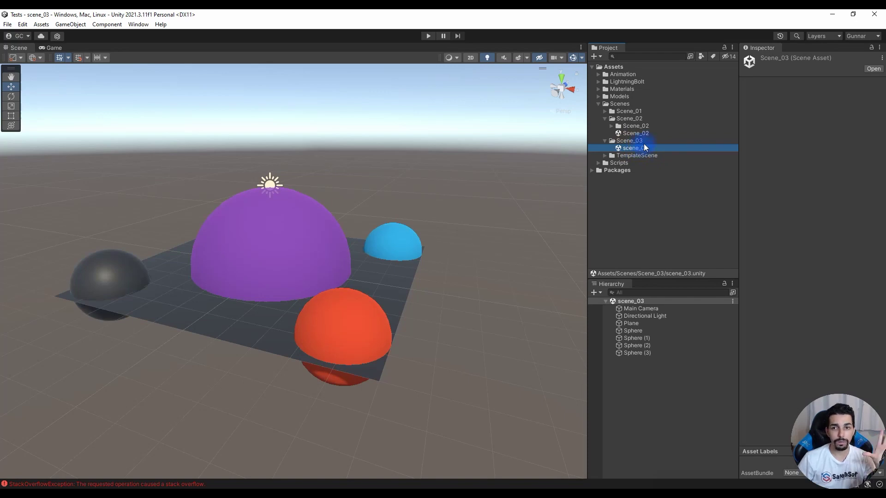
{"action": "left_click", "coordinate": [598, 89]}
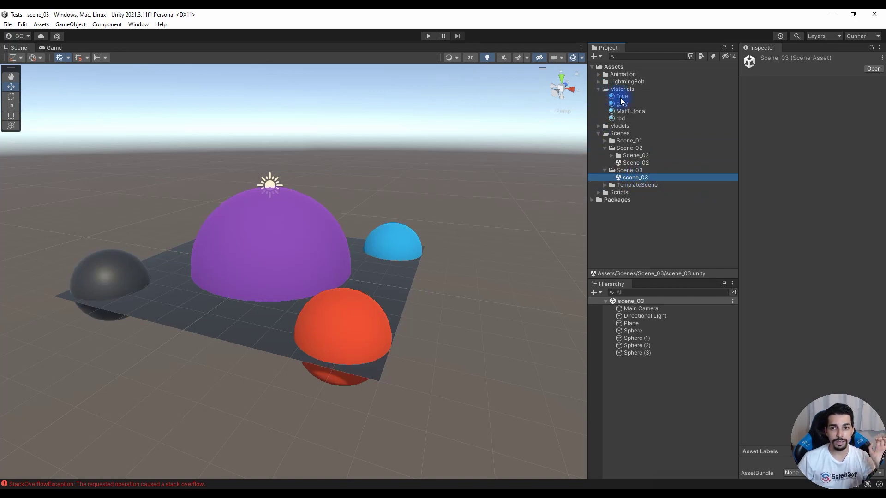
{"action": "left_click", "coordinate": [621, 97]}
{"action": "left_click", "coordinate": [820, 103]}
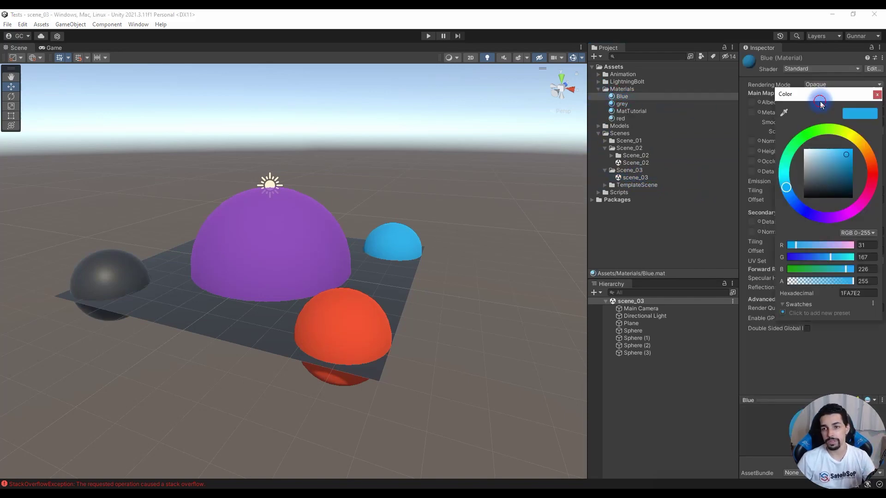
{"action": "left_click", "coordinate": [807, 131]}
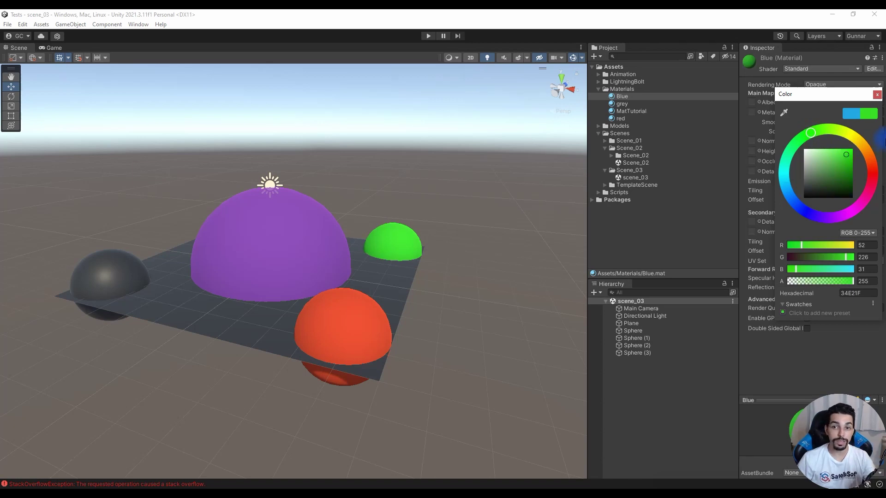
Step: Open SceneTemplate01 from the TemplateScene folder to confirm its small sphere is green
{"action": "left_click", "coordinate": [629, 178]}
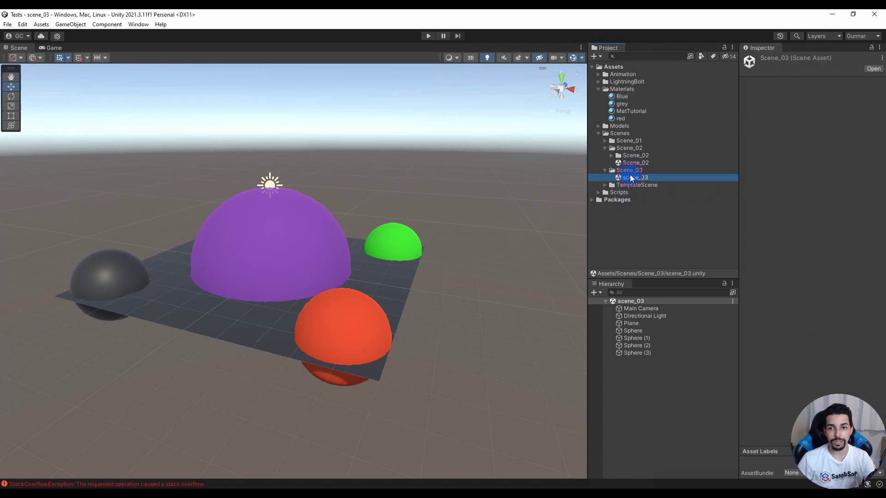
{"action": "left_click", "coordinate": [605, 185]}
{"action": "double_click", "coordinate": [644, 192]}
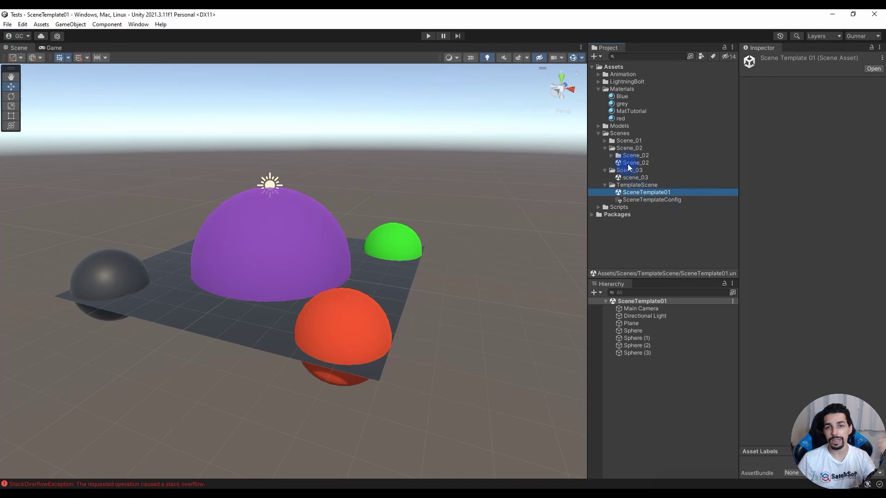